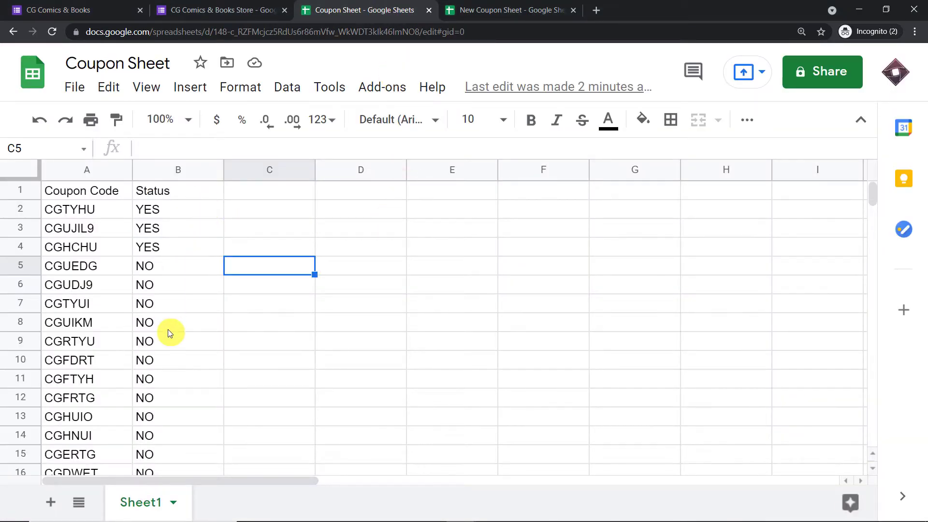
Enter age 45 on the CG Comics & Books form, submit the response, and switch to the Coupon Sheet.
left_click(20, 8)
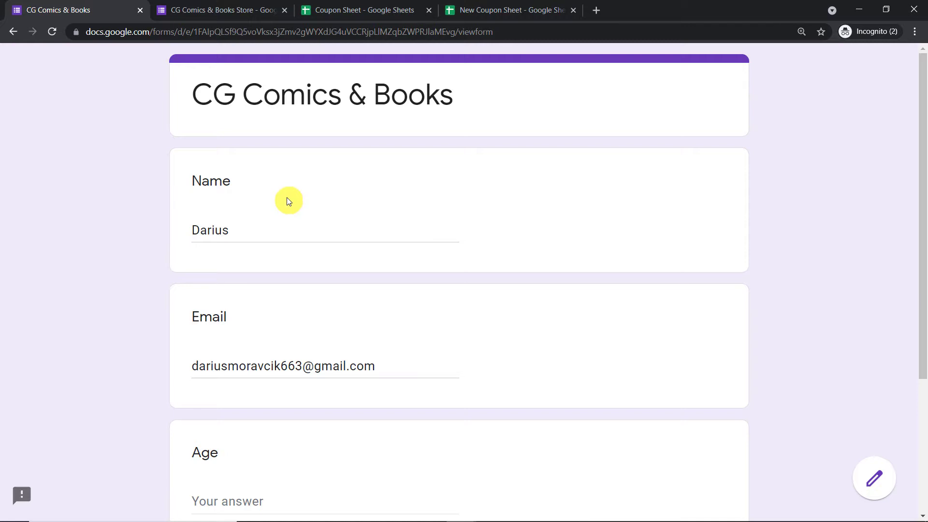
scroll(289, 199, "down", 1)
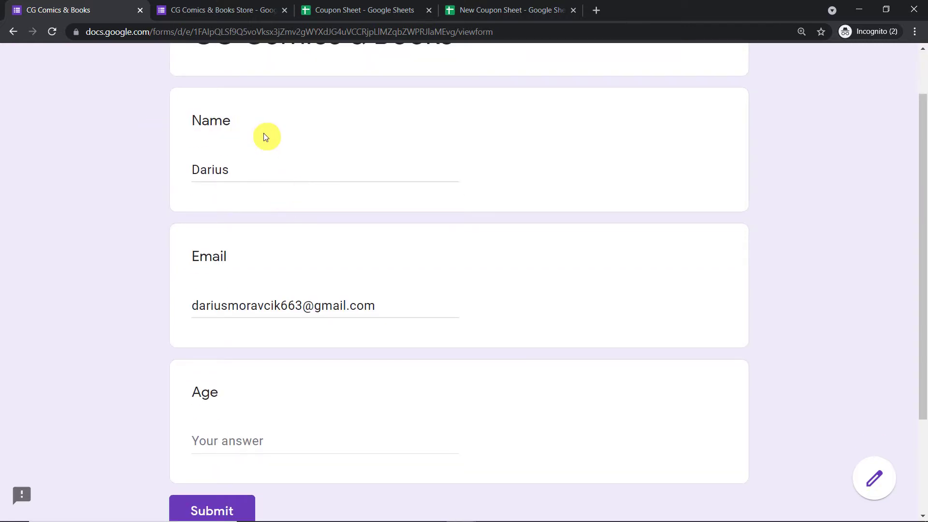
scroll(267, 140, "down", 1)
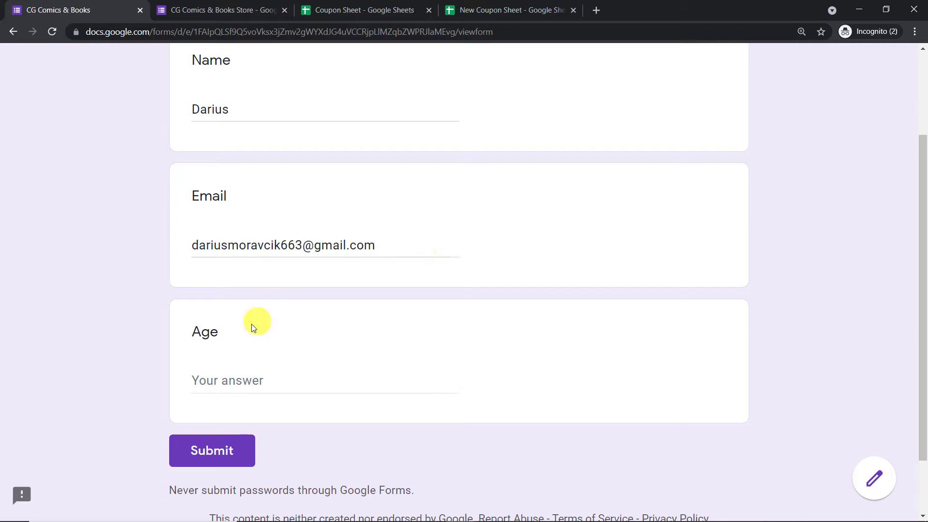
left_click(232, 373)
type("45")
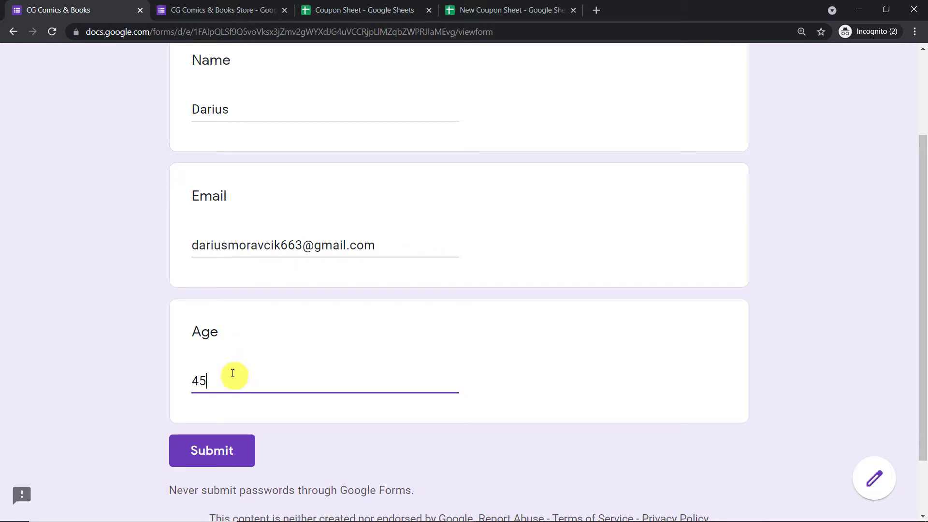
left_click(231, 451)
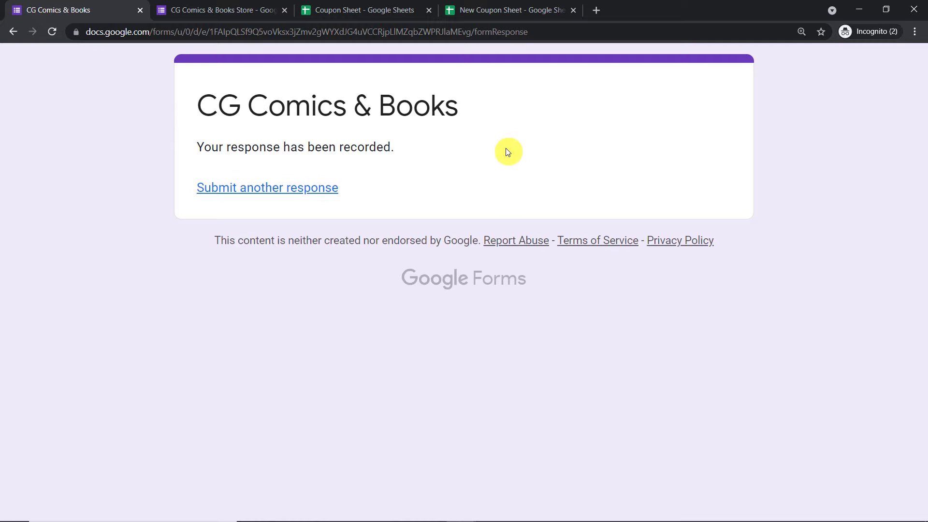
left_click(373, 13)
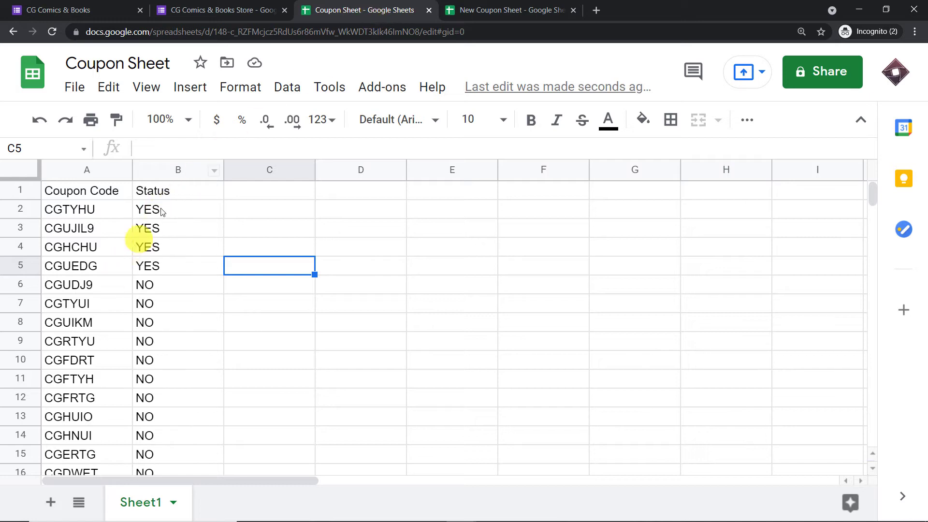
Check that coupon CGUEDG in row 5 of the Coupon Sheet now reads YES.
left_click(74, 266)
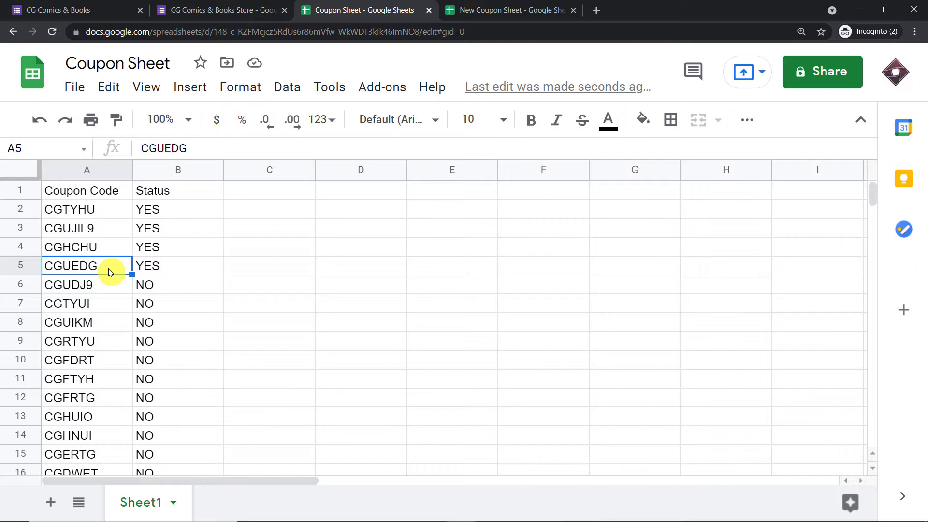
Open the Coupons and Discounts email in the form respondent's Gmail inbox.
mouse_move(460, 512)
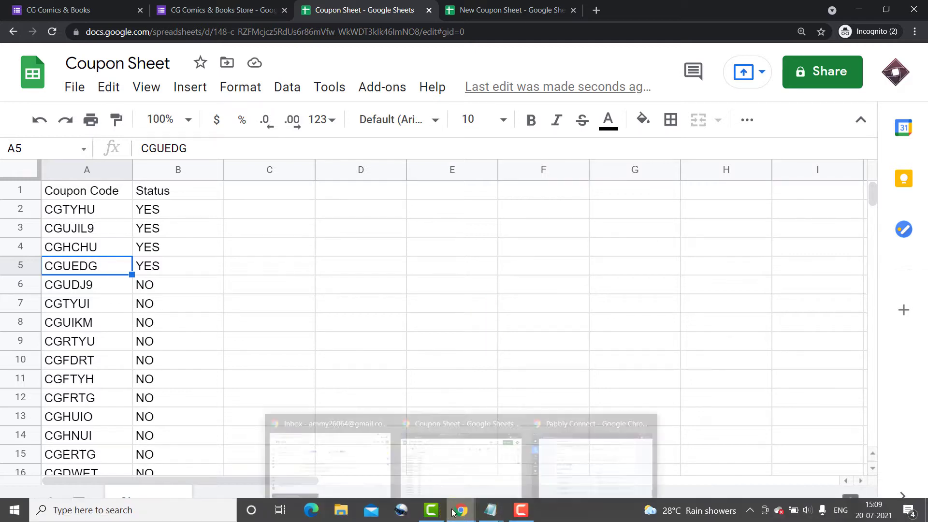
left_click(362, 459)
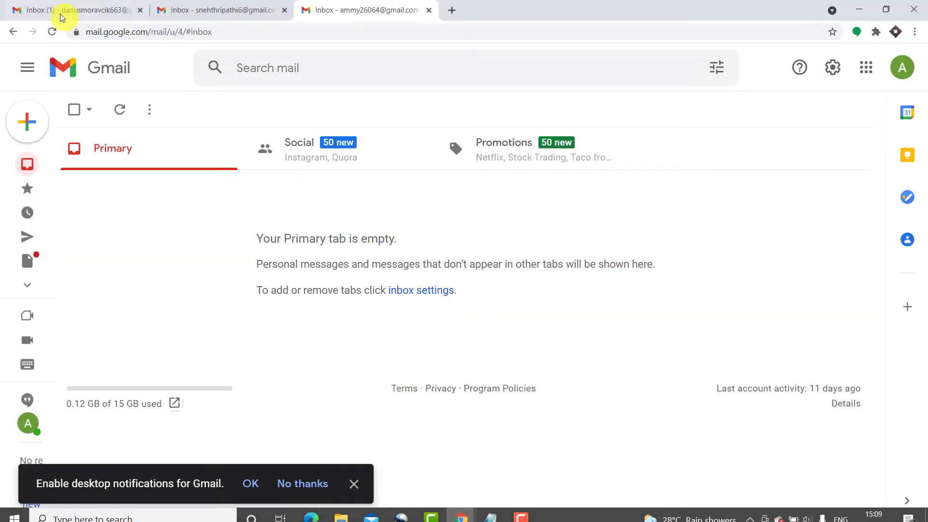
left_click(55, 10)
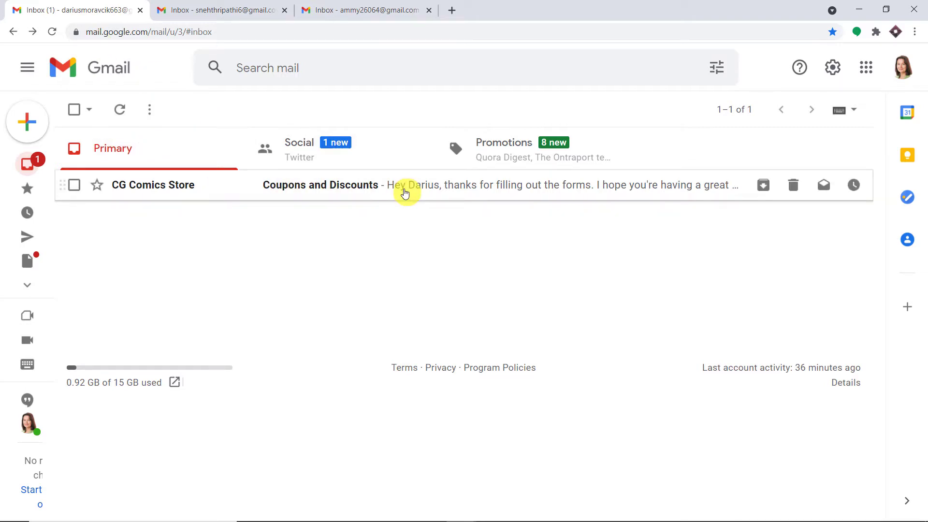
left_click(400, 189)
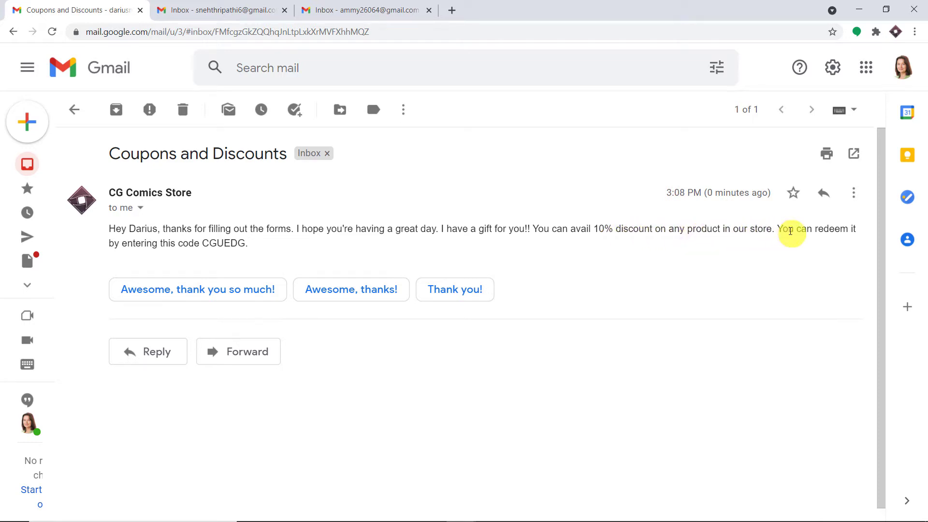
Highlight the coupon code CGUEDG in the email, then return to the Coupon Sheet.
left_click_drag(777, 231, 846, 245)
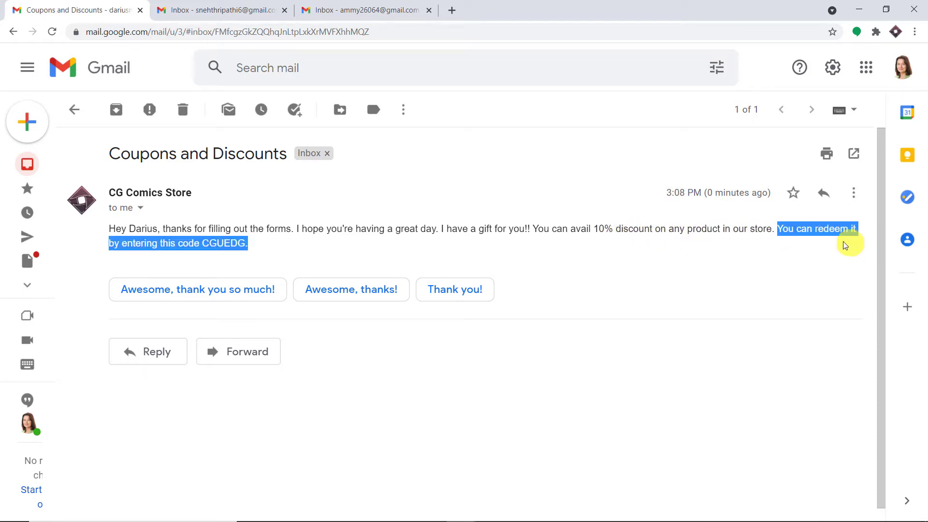
left_click(247, 247)
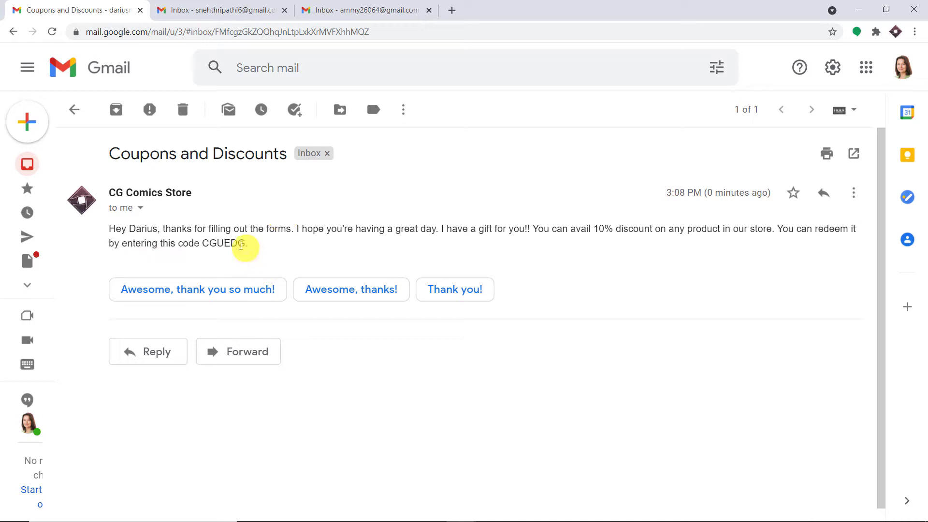
left_click_drag(247, 246, 205, 241)
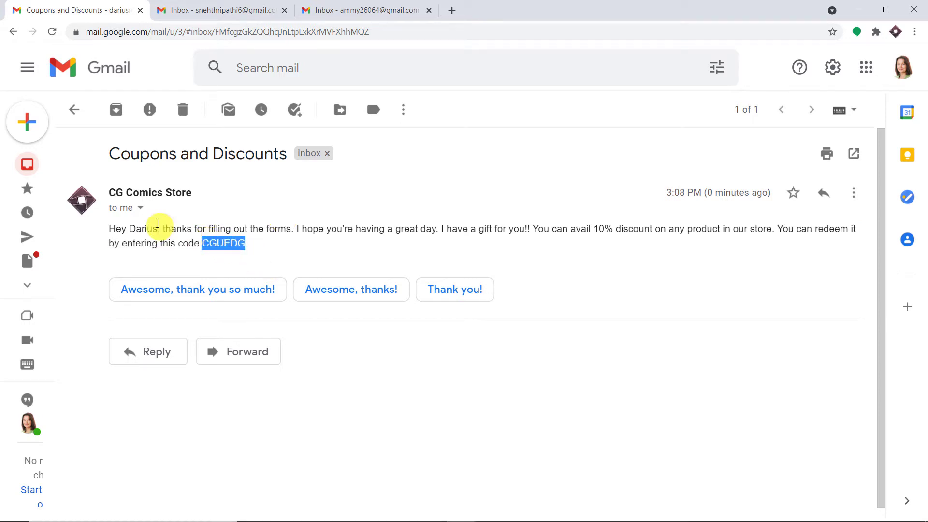
mouse_move(412, 520)
mouse_move(458, 516)
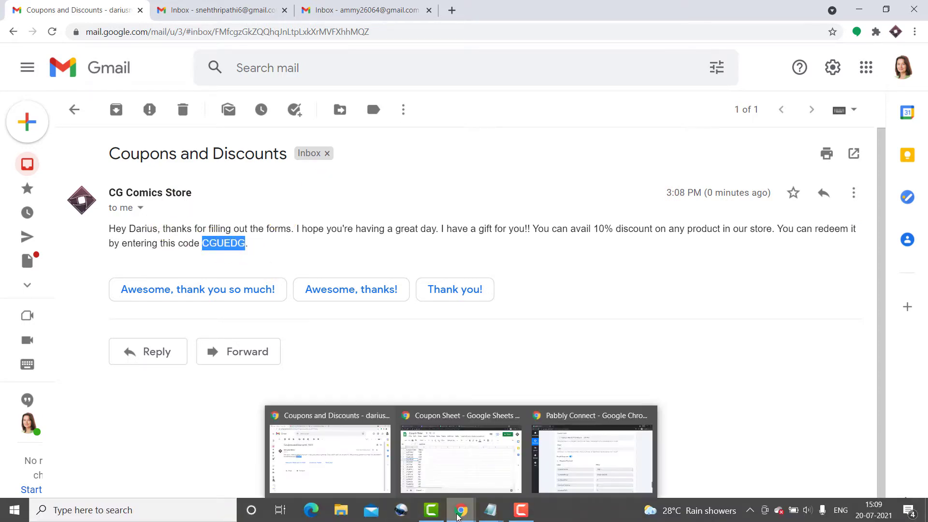
left_click(455, 449)
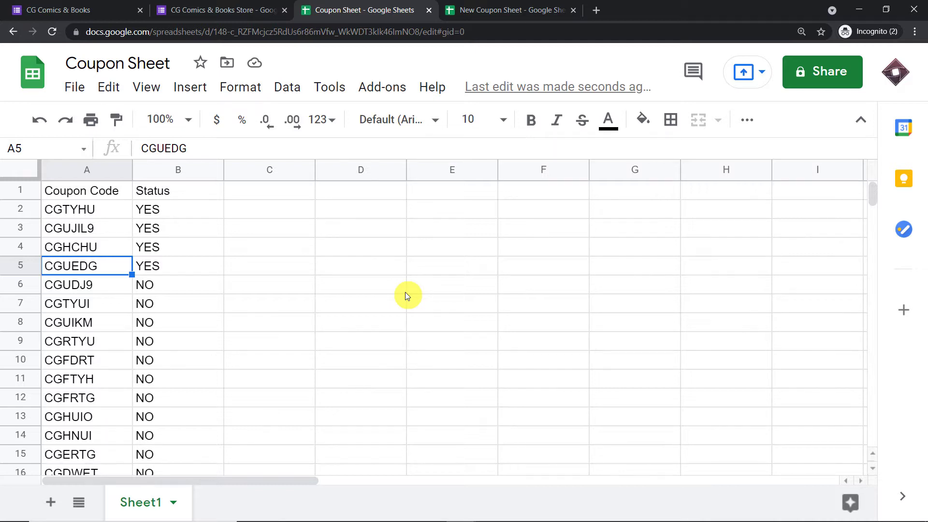
Go to pabbly.com in a new tab, sign in, and launch Pabbly Connect.
left_click(598, 9)
type("pabbly.com")
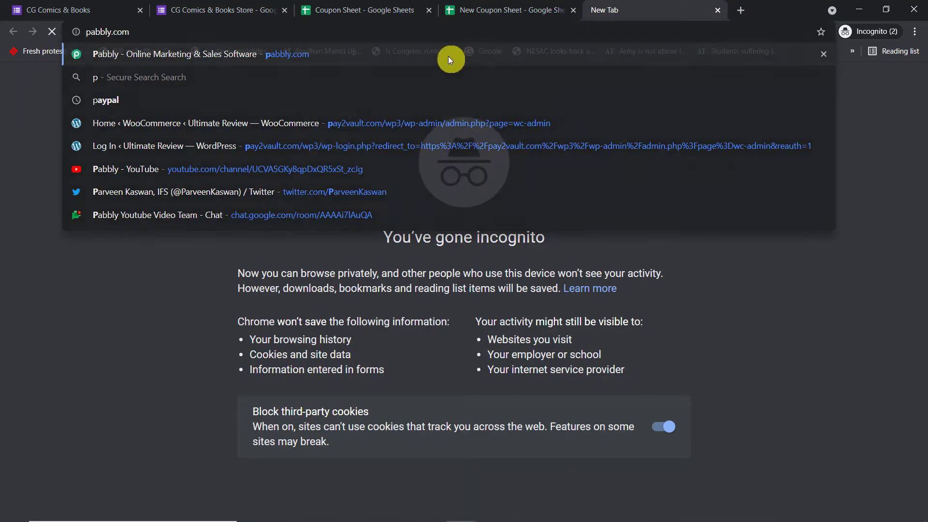
left_click(448, 56)
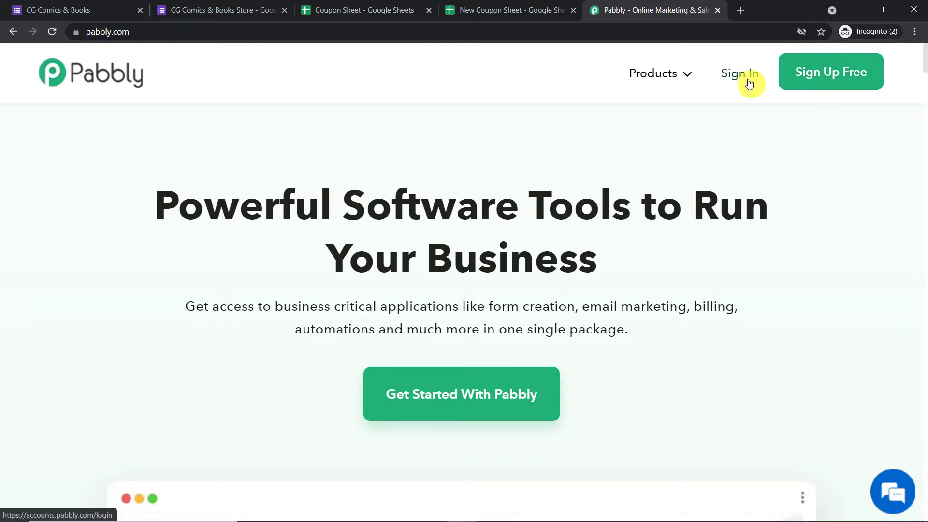
left_click(747, 76)
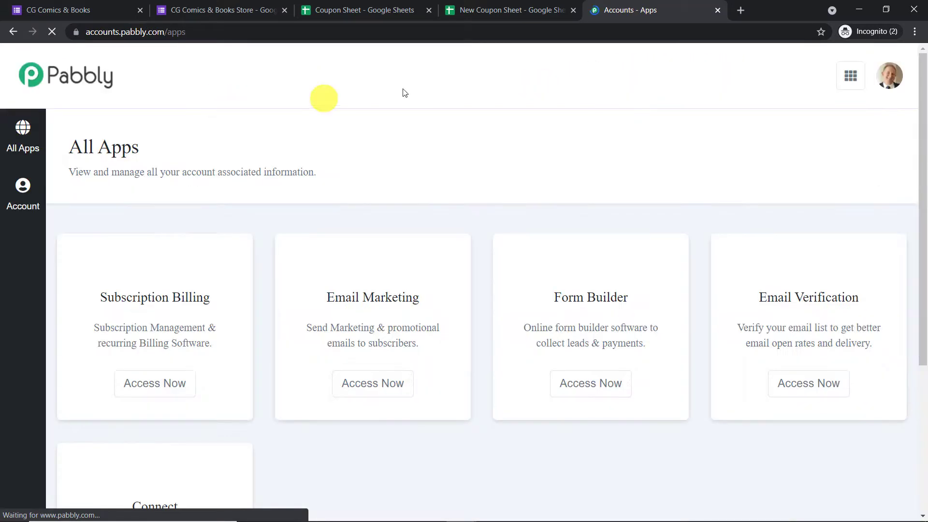
scroll(663, 118, "down", 5)
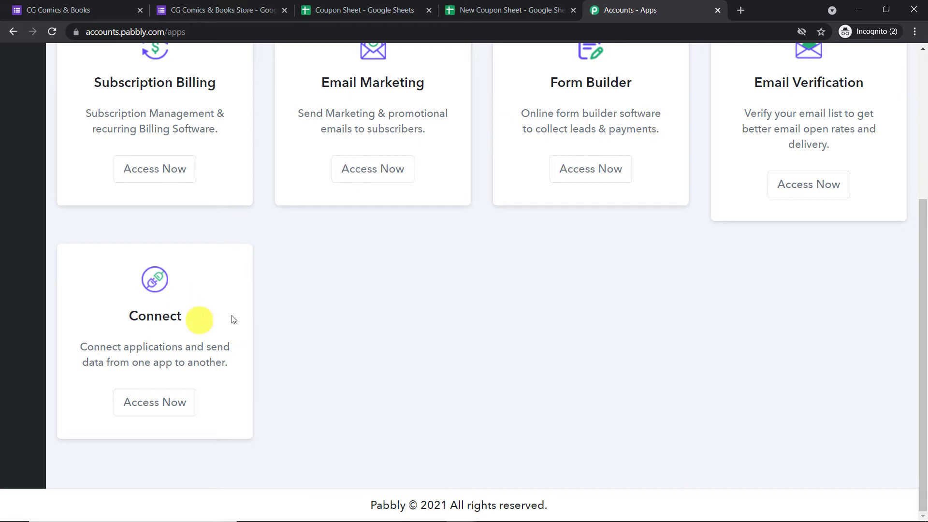
left_click(170, 402)
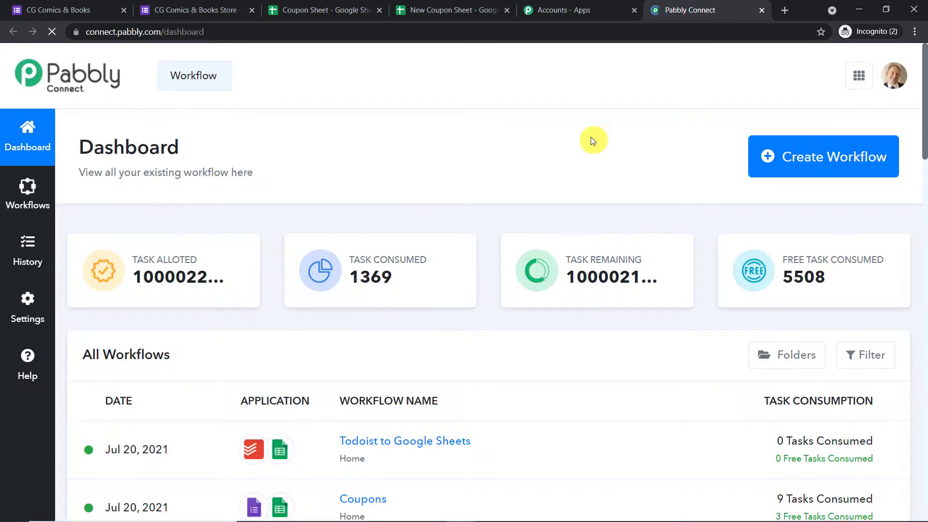
Start a new workflow, name it 'Google Forms to Google Sheets to Gmail', and create it.
left_click(803, 167)
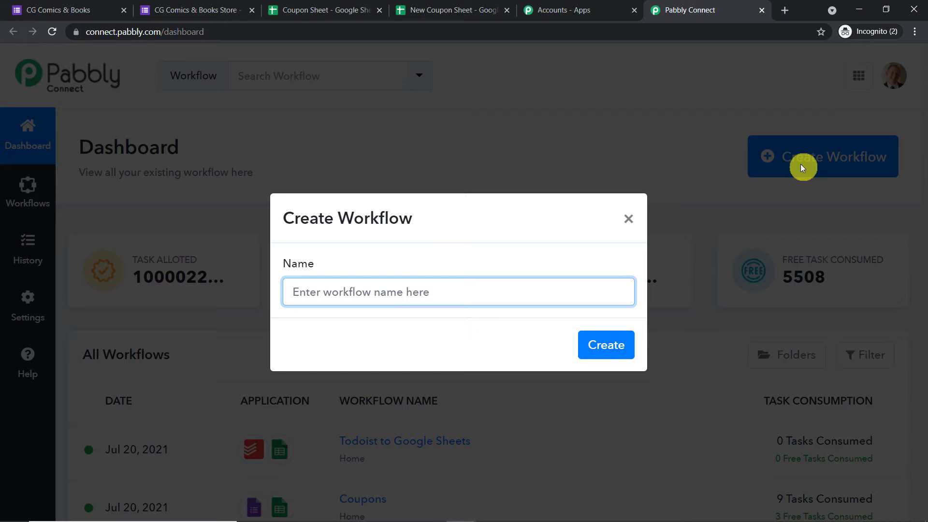
type("C")
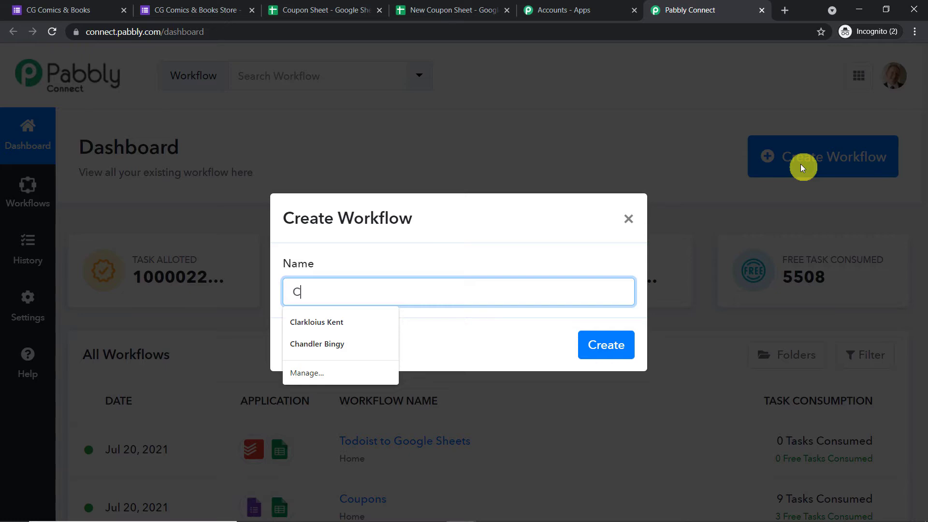
key("BackSpace")
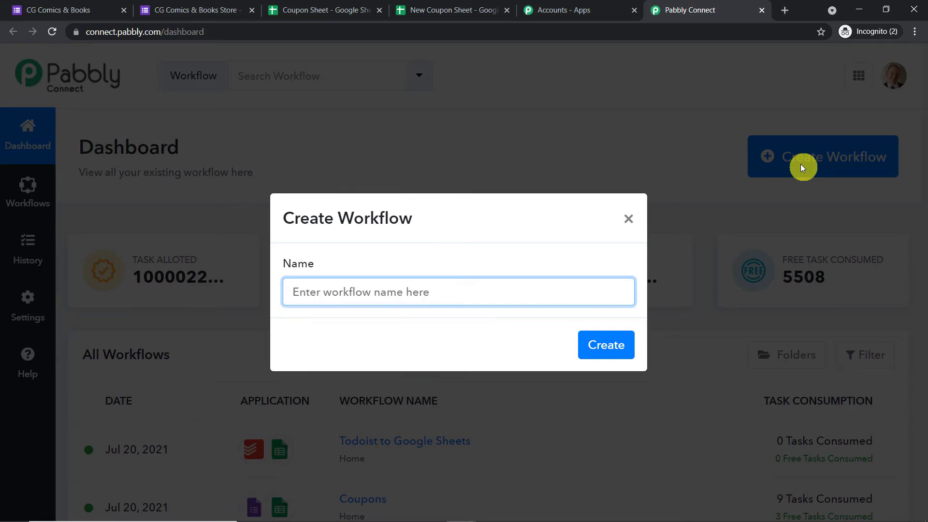
type("Googl")
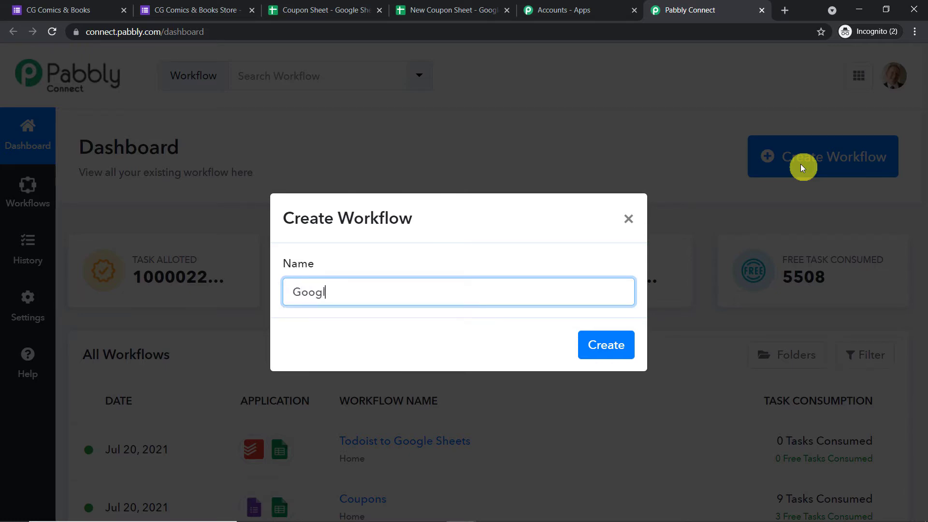
type("e Forms to Google ")
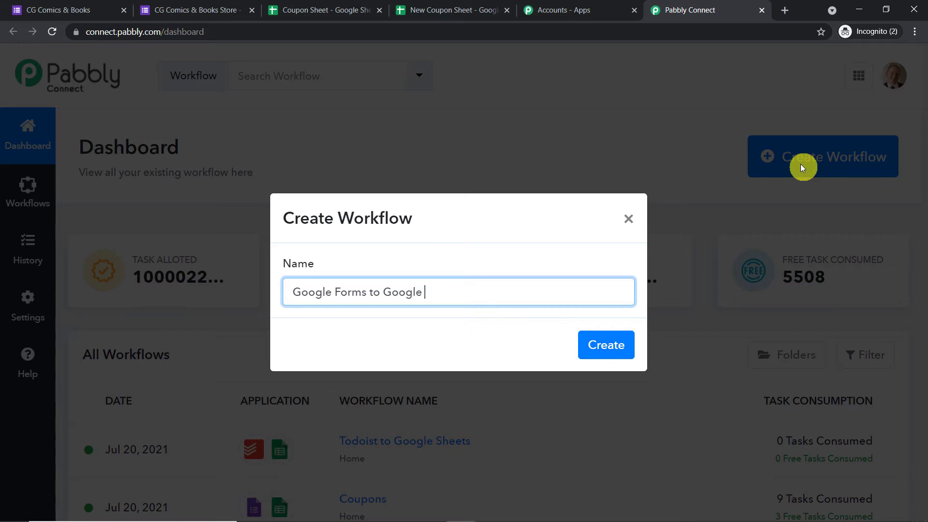
type("Sheets to Gmail")
left_click(611, 348)
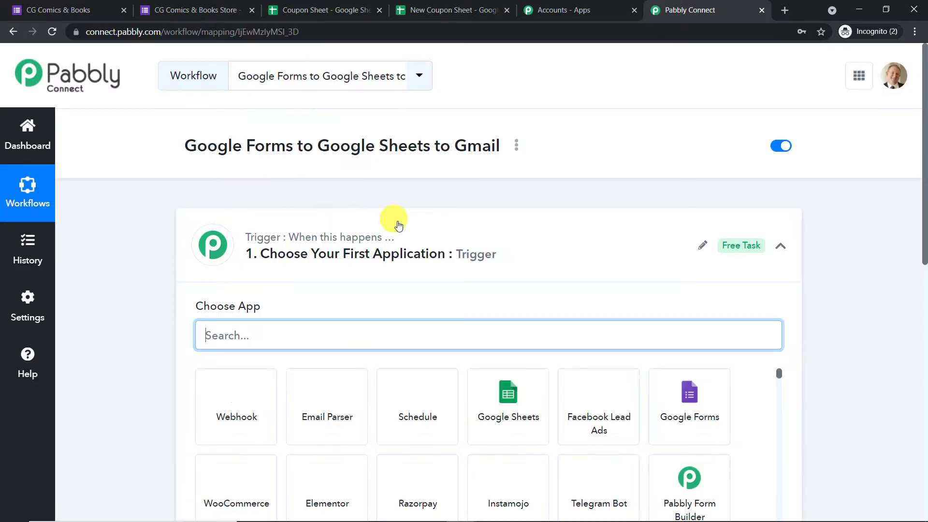
Search for and select Google Forms as the workflow's trigger app.
left_click(407, 236)
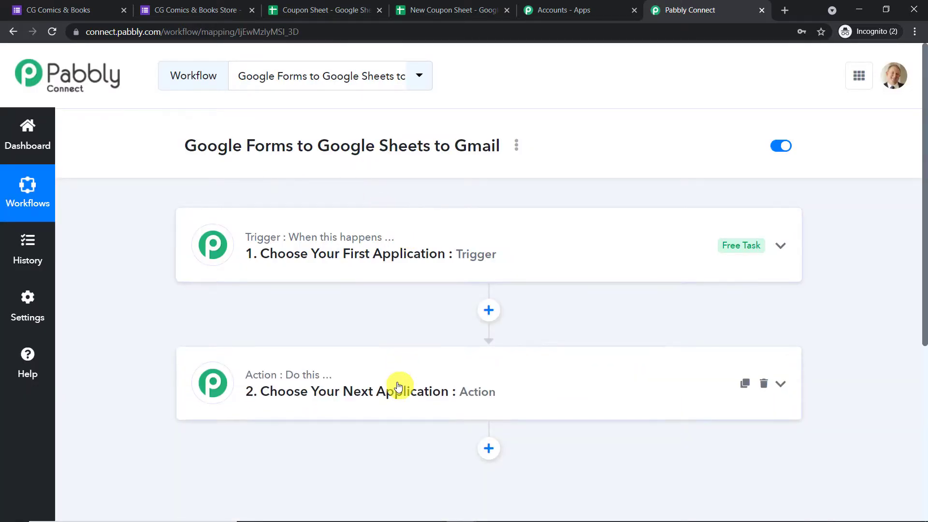
left_click(444, 254)
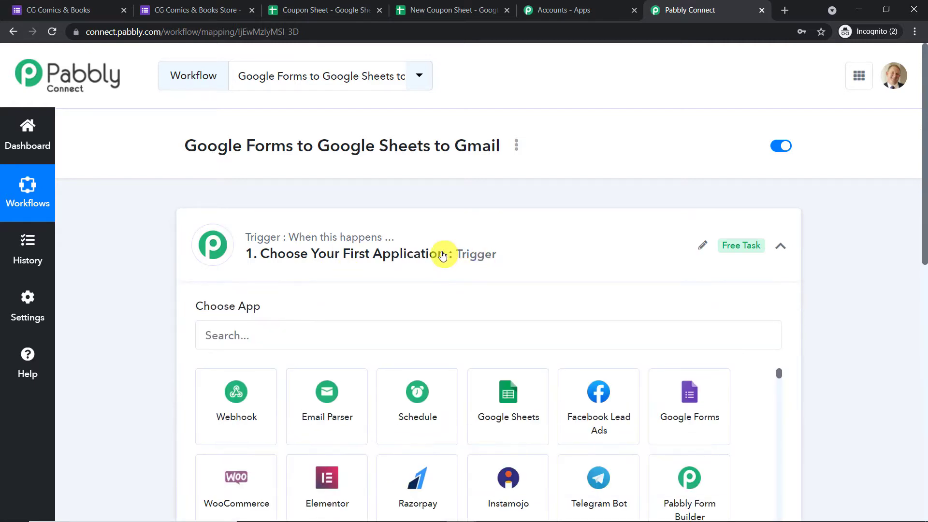
scroll(435, 222, "down", 1)
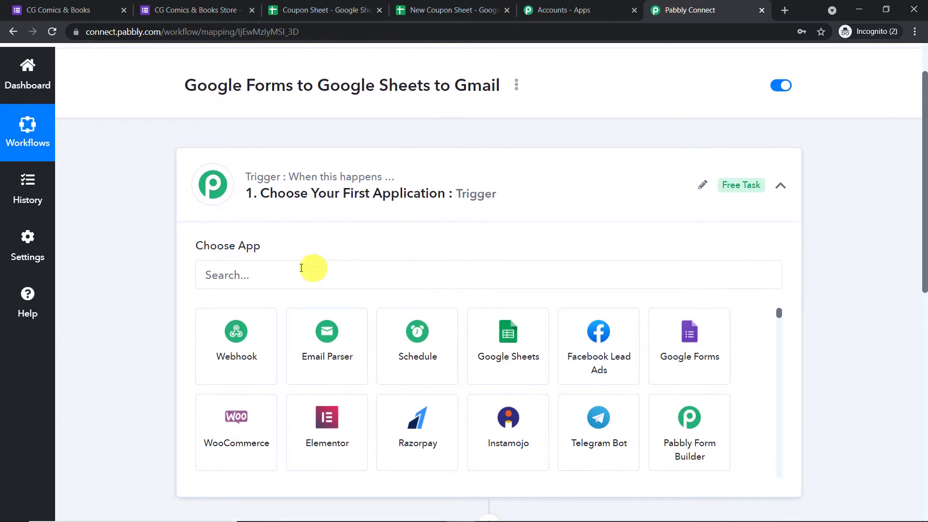
left_click(292, 272)
type("goo")
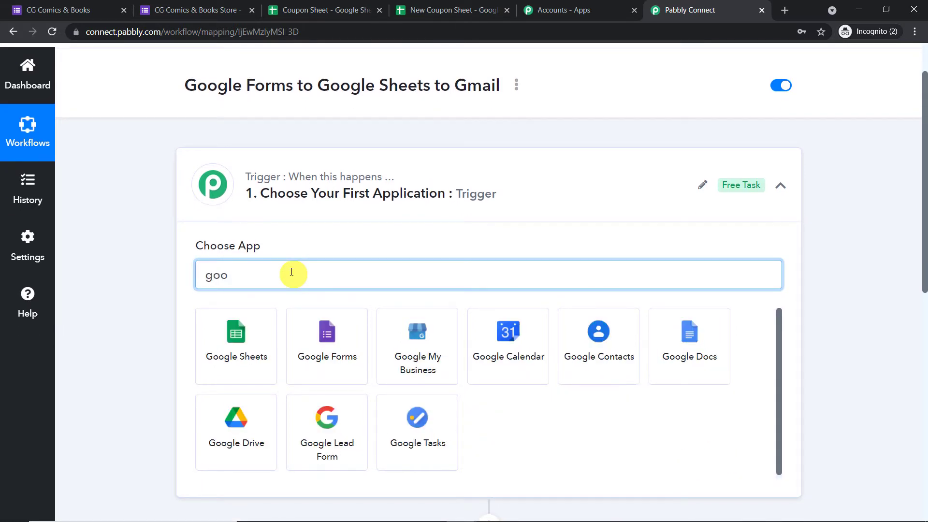
type("gle f")
left_click(244, 358)
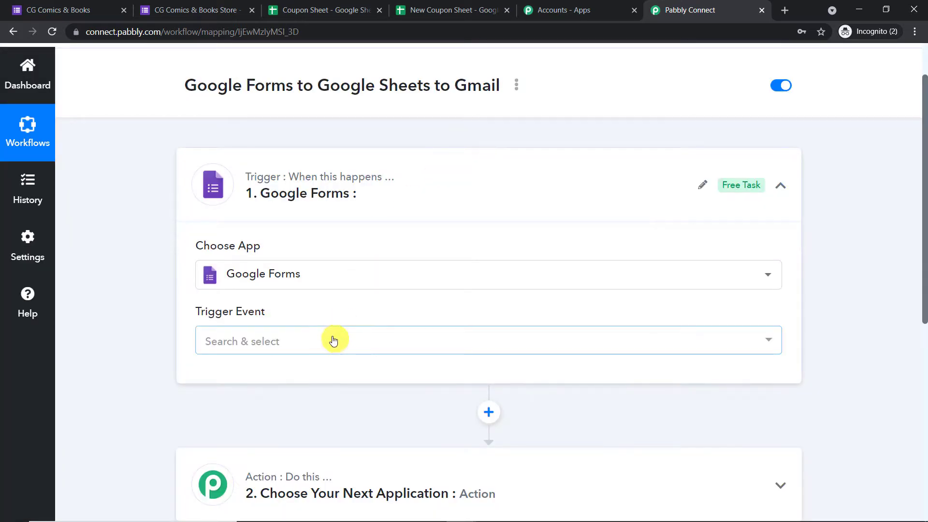
Choose New Response in Spreadsheet as the trigger event, then go to the store's form.
left_click(329, 341)
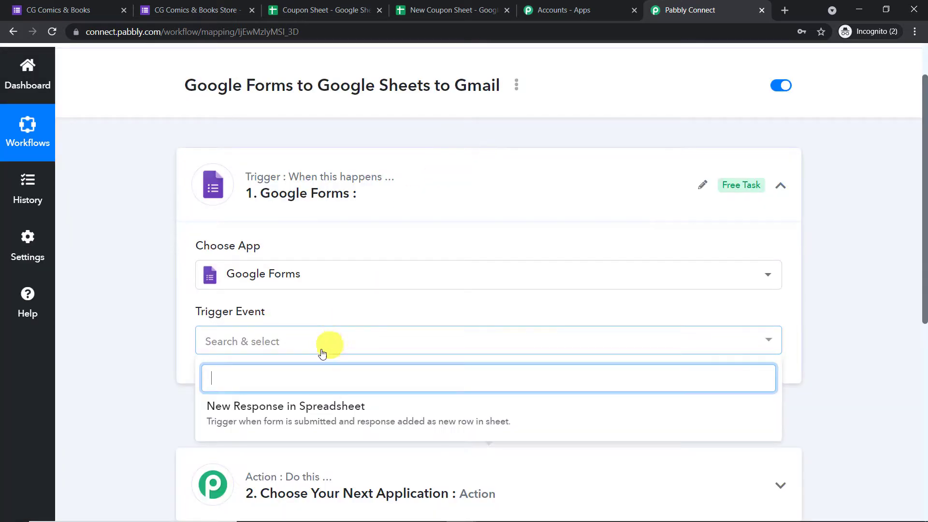
left_click(297, 410)
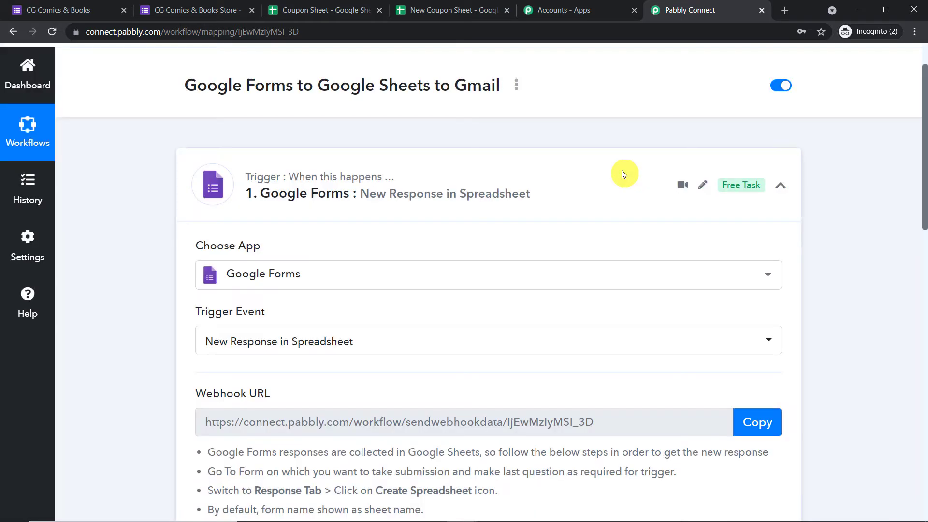
scroll(620, 173, "down", 1)
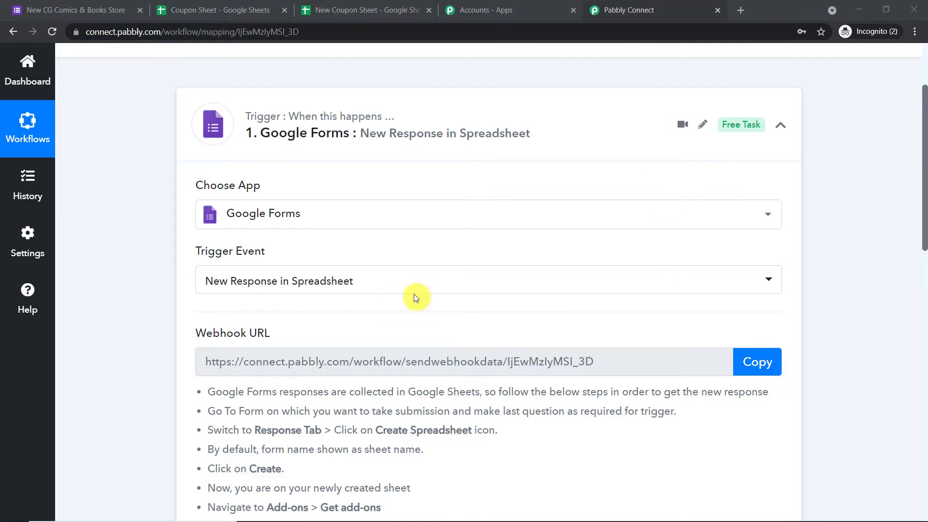
left_click(99, 10)
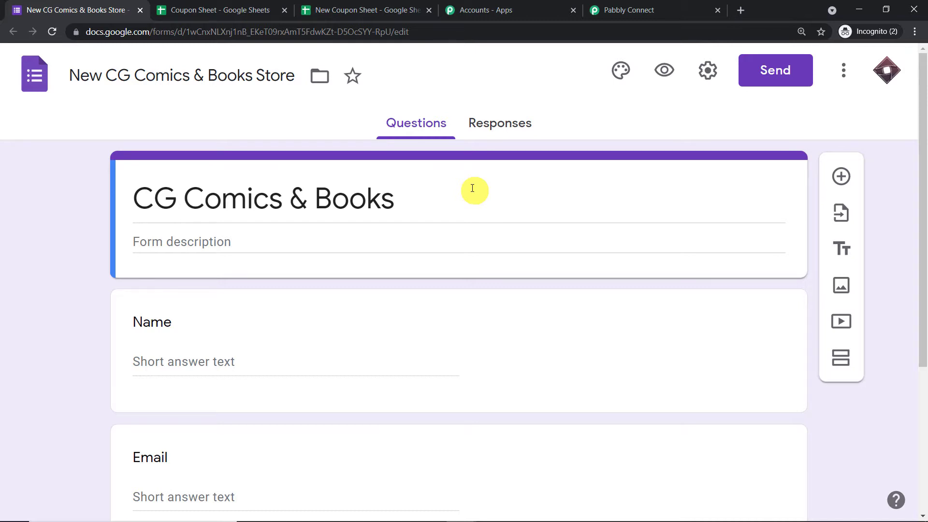
Review the Name, Email and Age questions, confirm Age is required, and view the Responses tab.
scroll(495, 219, "down", 5)
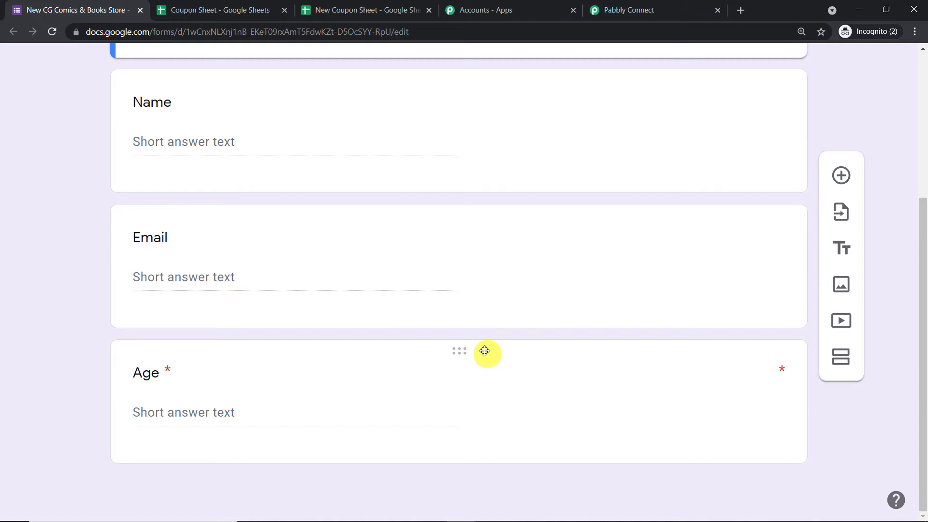
scroll(488, 351, "up", 5)
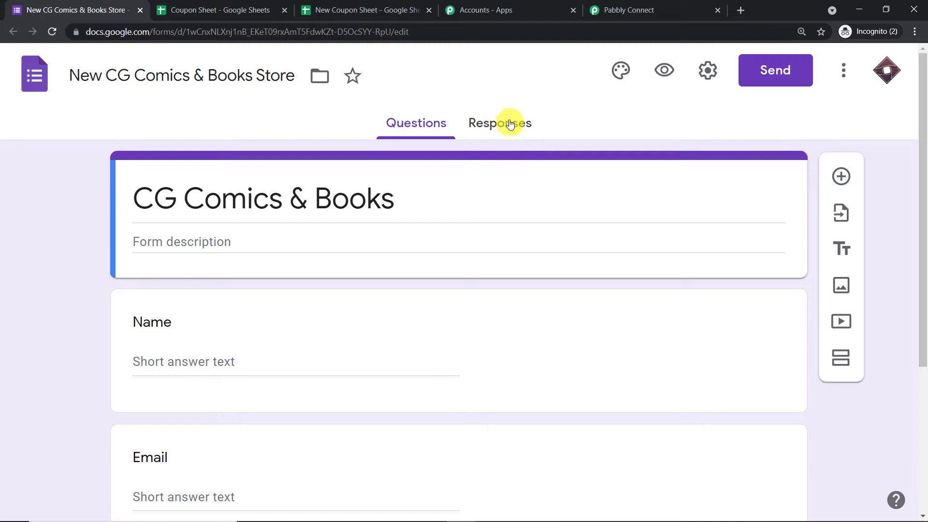
scroll(526, 153, "down", 1)
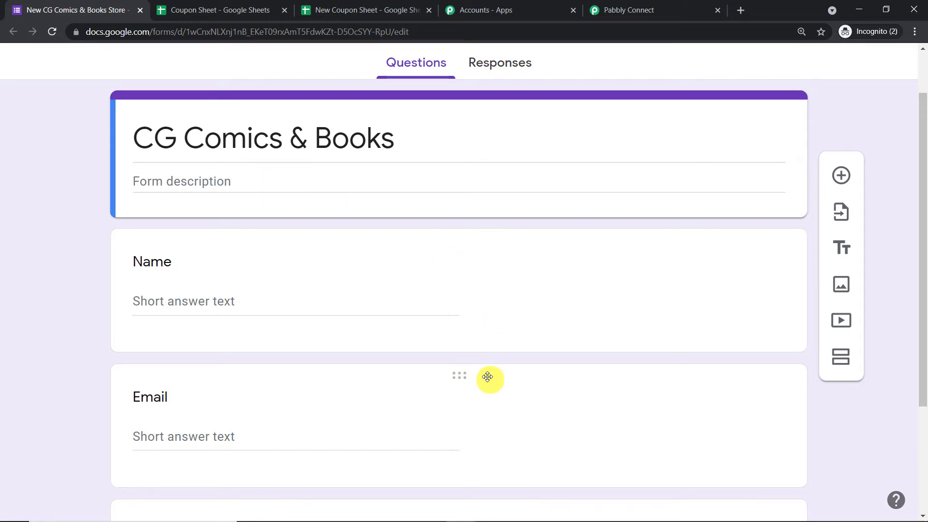
scroll(660, 305, "down", 3)
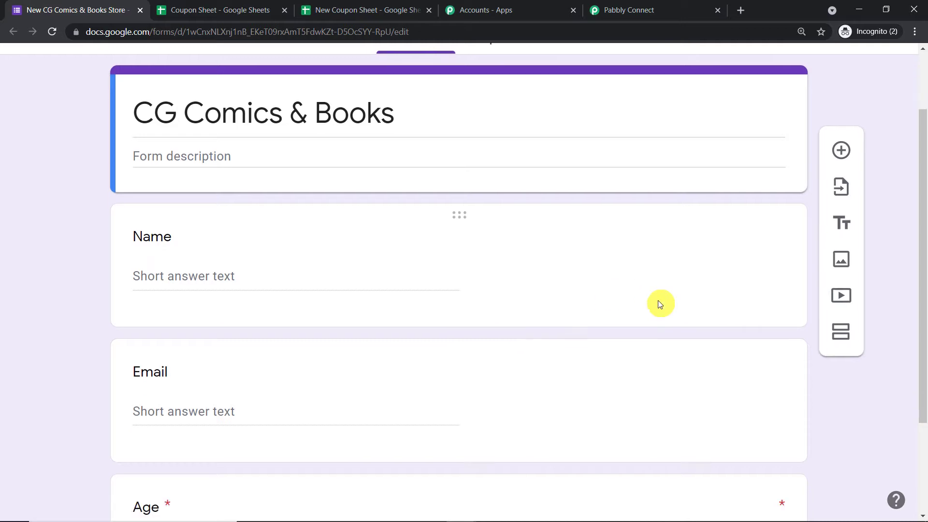
left_click(515, 361)
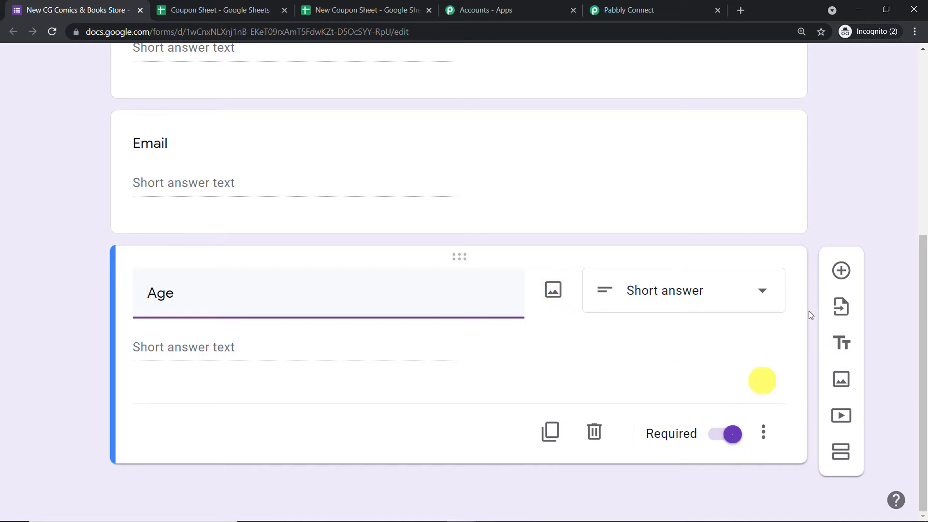
left_click(924, 196)
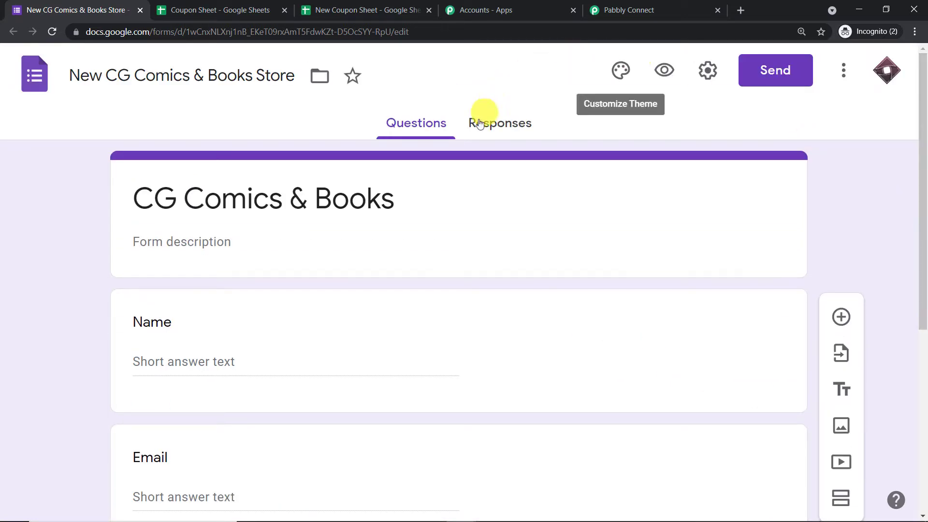
left_click(479, 126)
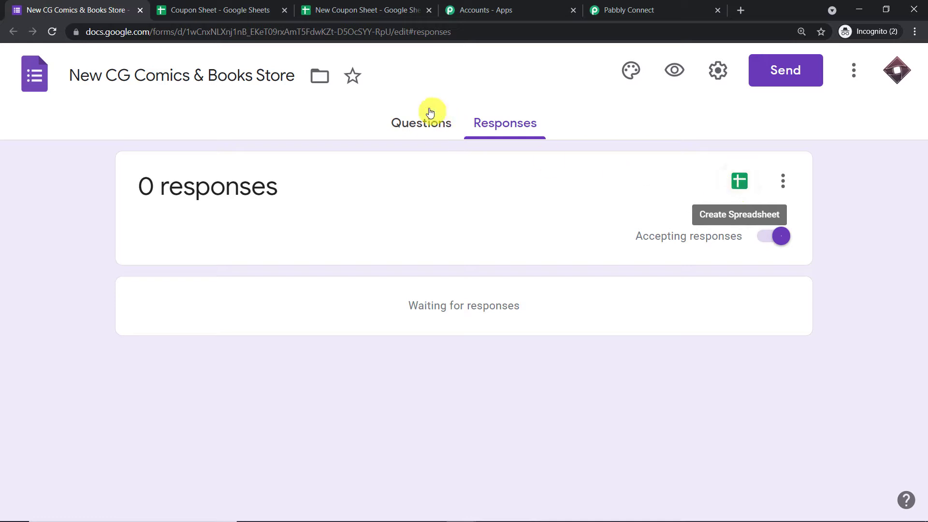
Link responses to a new 'New CG Comics & Books Store (Responses)' spreadsheet and open it.
left_click(739, 181)
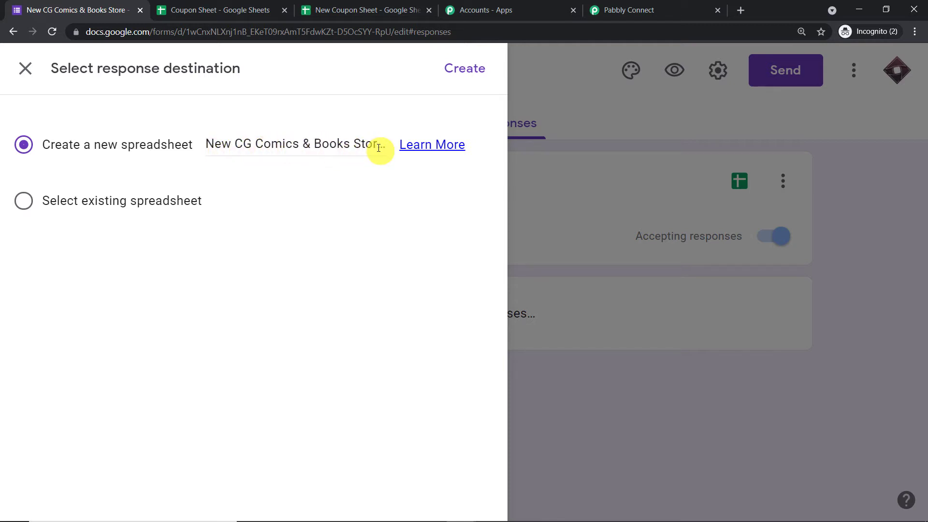
left_click(465, 68)
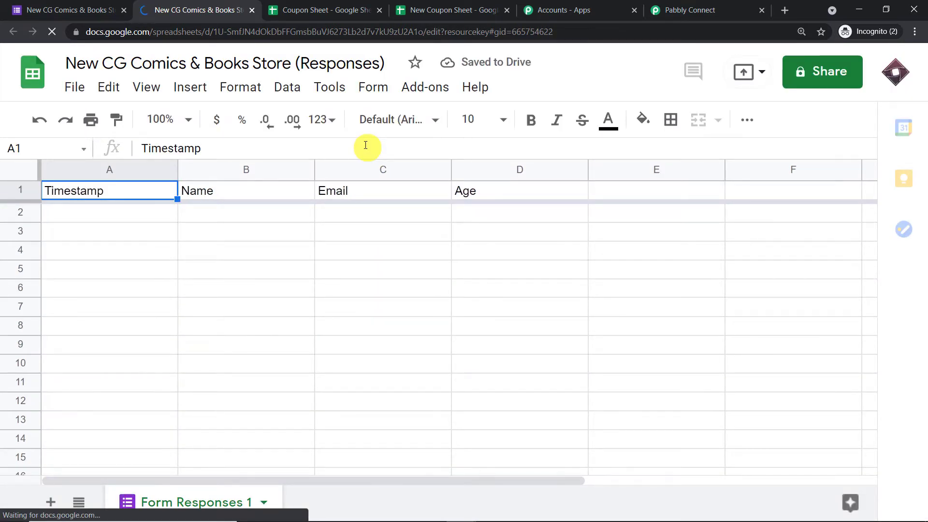
left_click(49, 8)
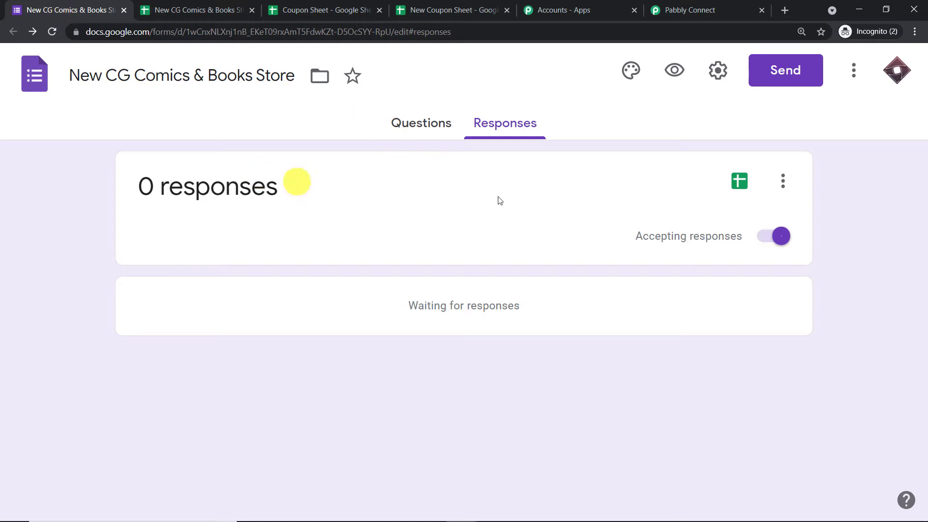
left_click(222, 6)
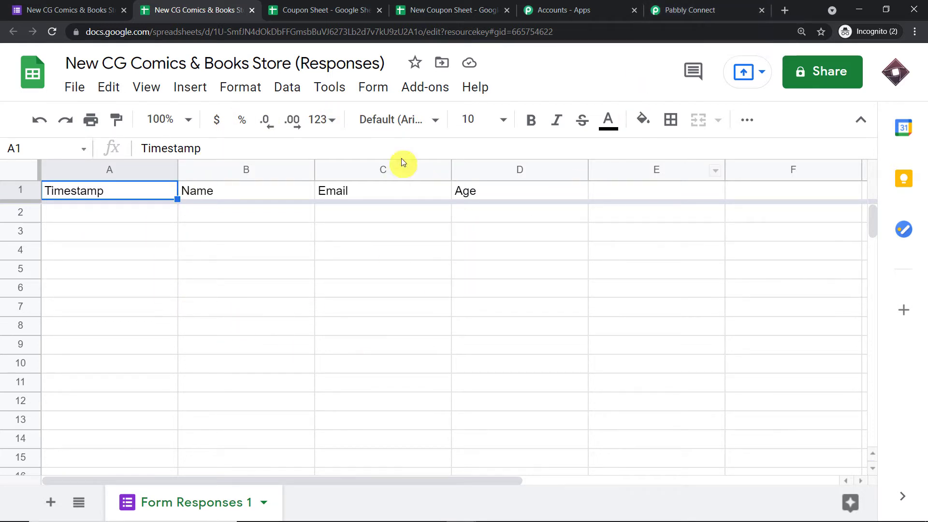
left_click(423, 96)
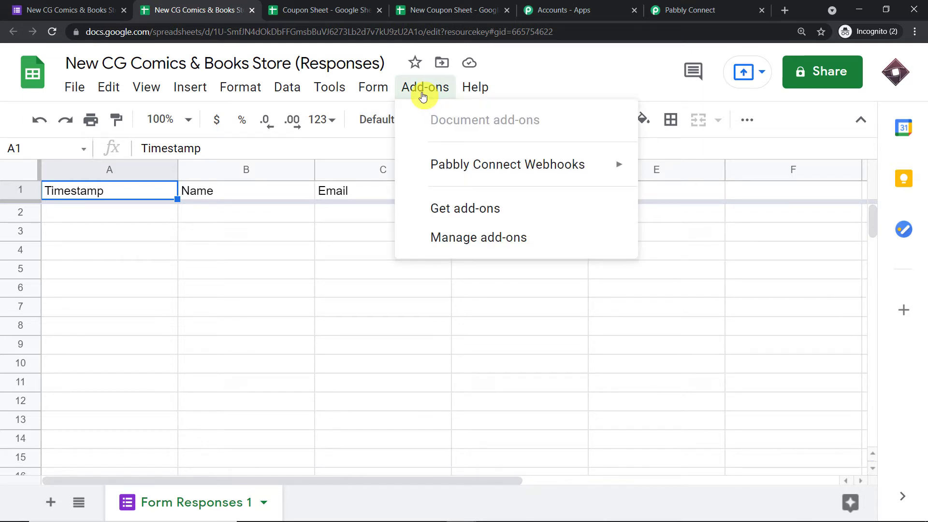
mouse_move(449, 166)
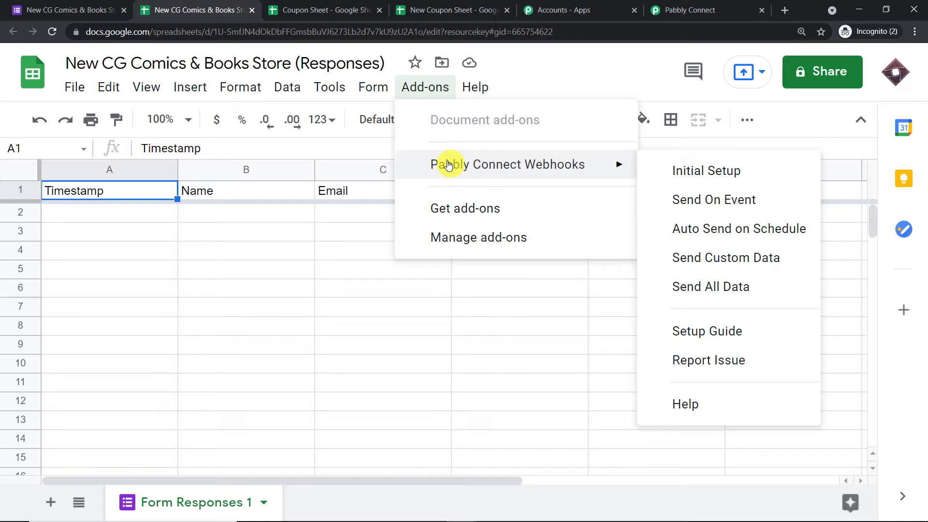
left_click(457, 209)
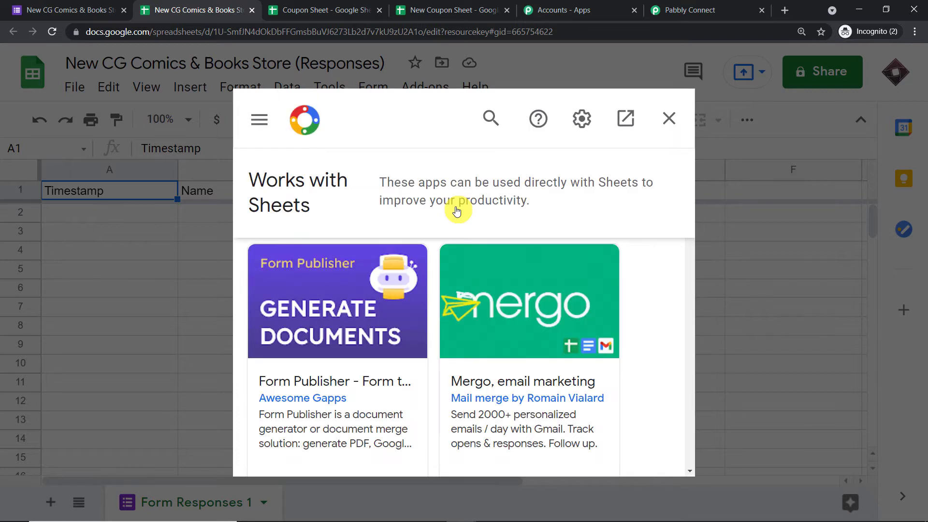
left_click(491, 119)
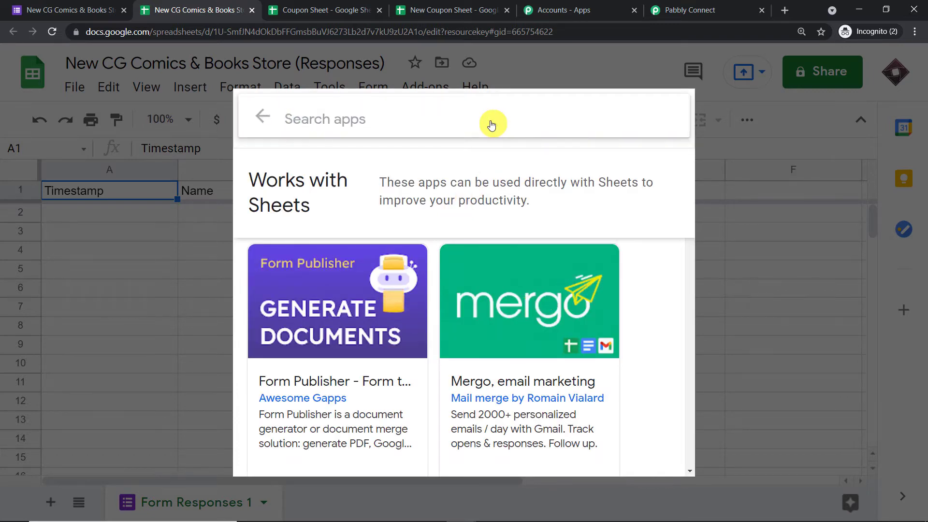
type("pabb")
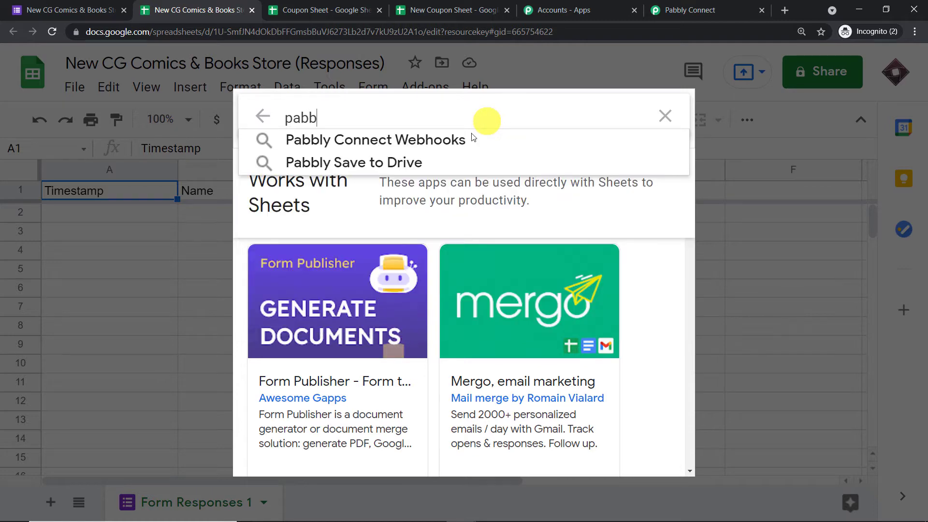
left_click(473, 139)
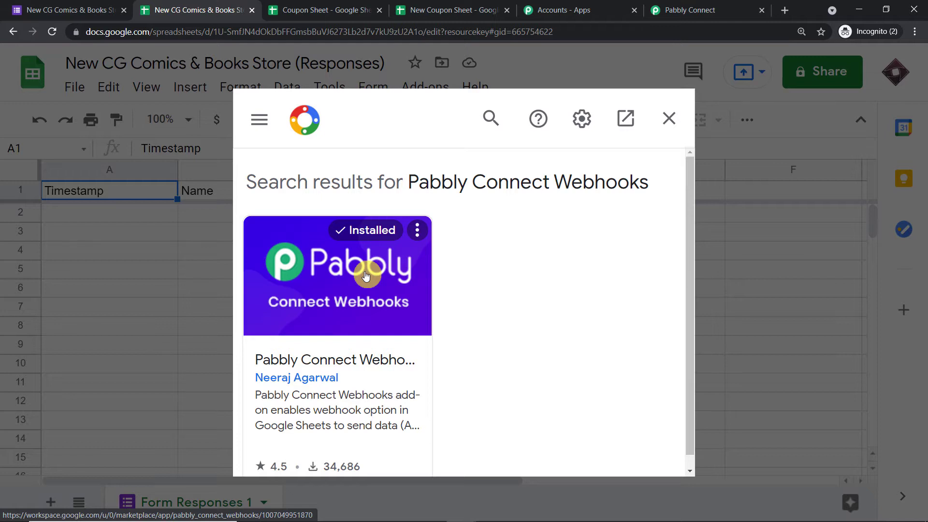
left_click(670, 119)
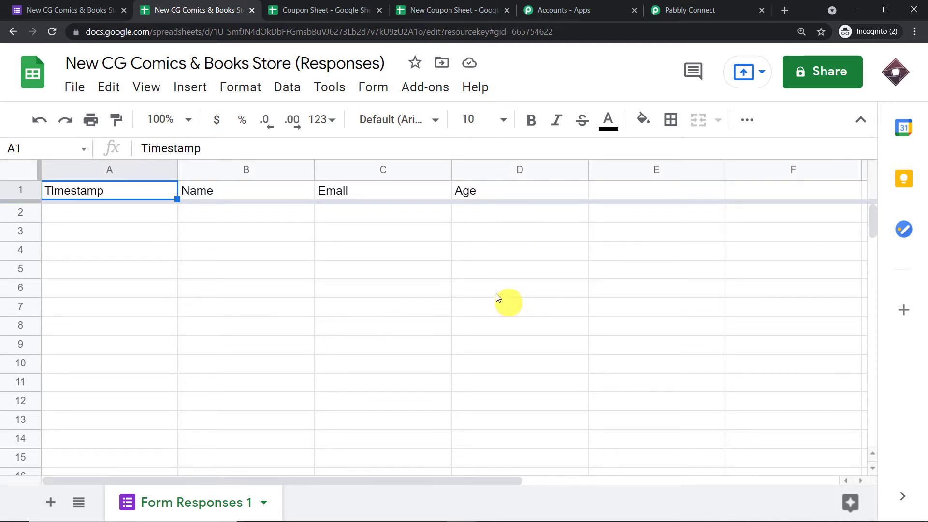
Open the Pabbly Connect Webhooks add-on's Initial setup and enter trigger column D.
left_click(410, 89)
mouse_move(425, 178)
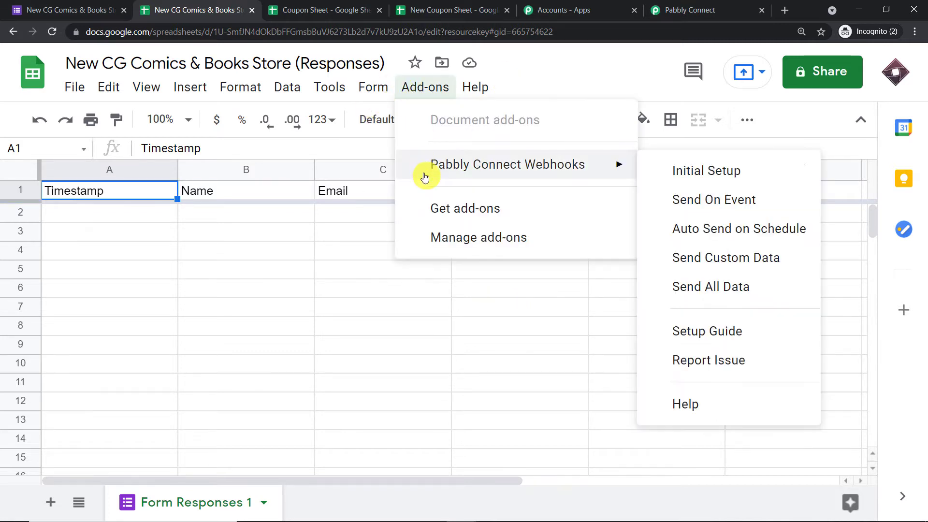
left_click(682, 170)
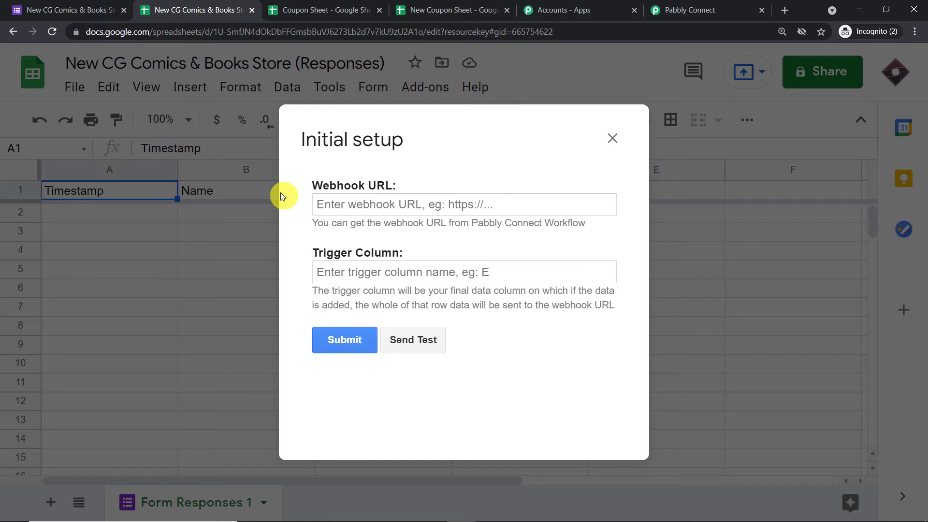
left_click(388, 277)
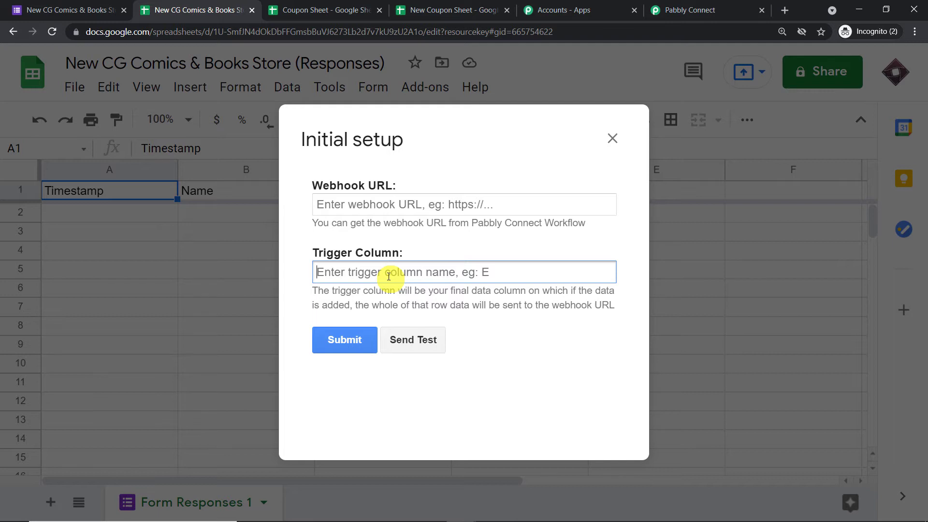
type("D")
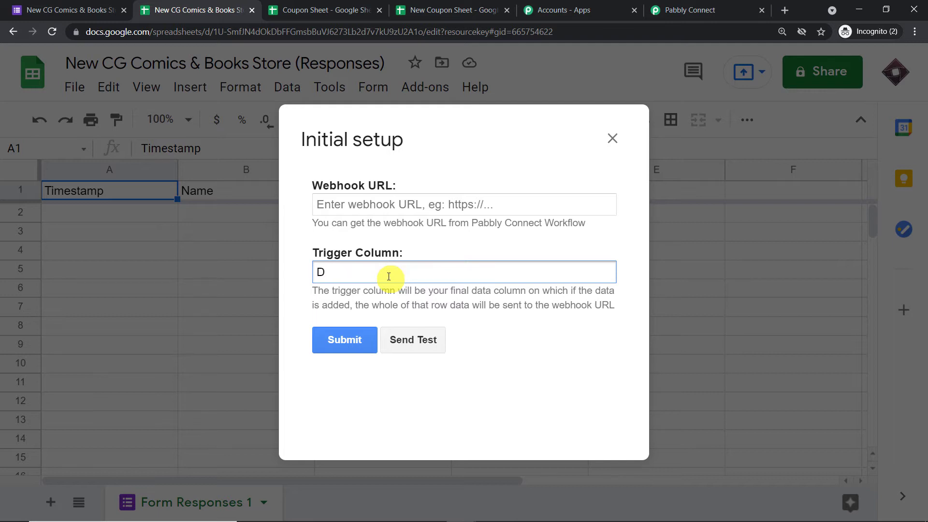
Copy the workflow's webhook URL from Pabbly, paste it into the setup, and submit.
left_click(400, 206)
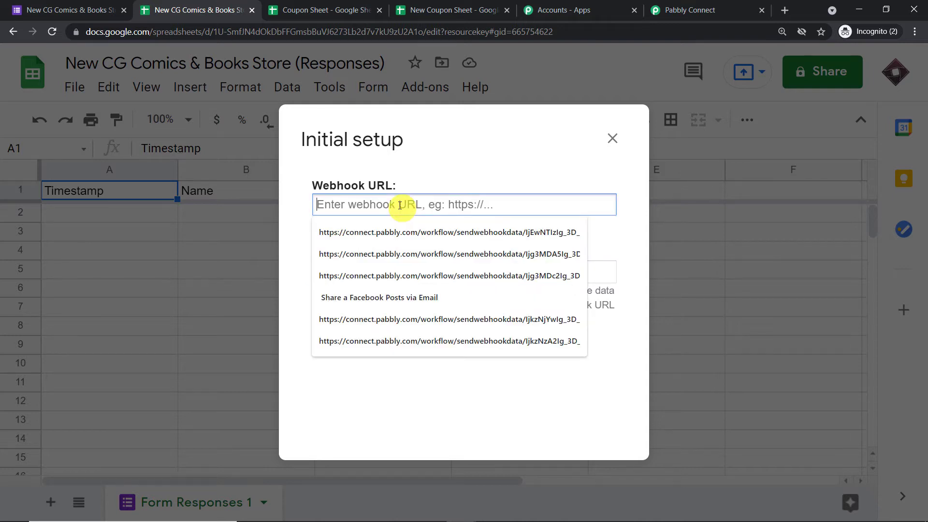
left_click(684, 10)
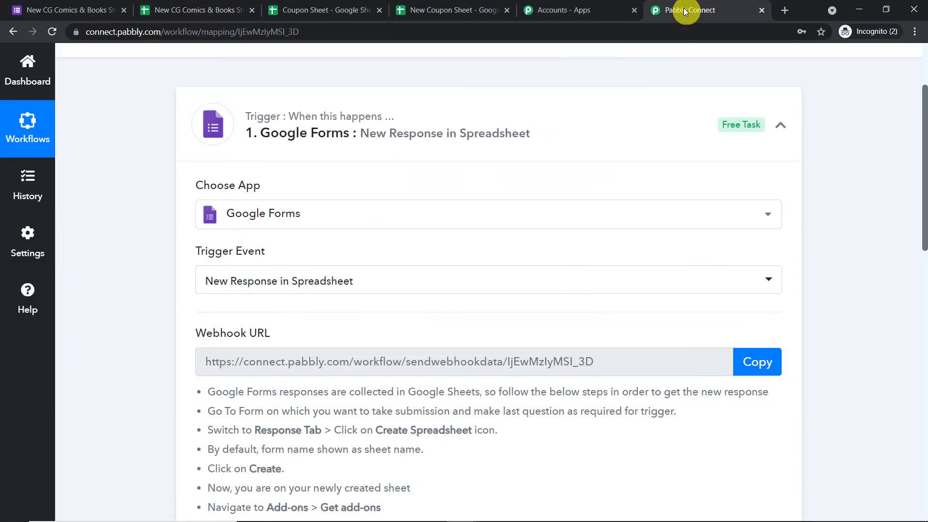
left_click(765, 368)
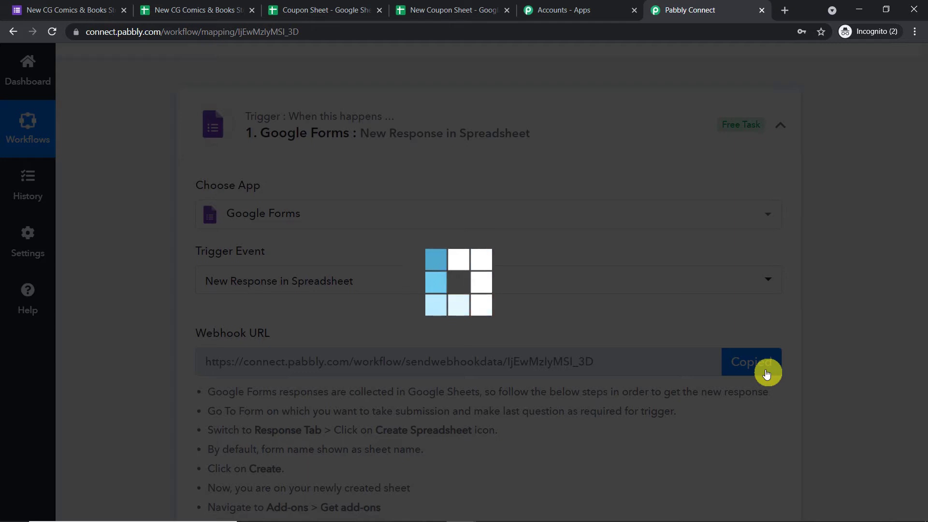
left_click(231, 7)
left_click(365, 205)
right_click(370, 204)
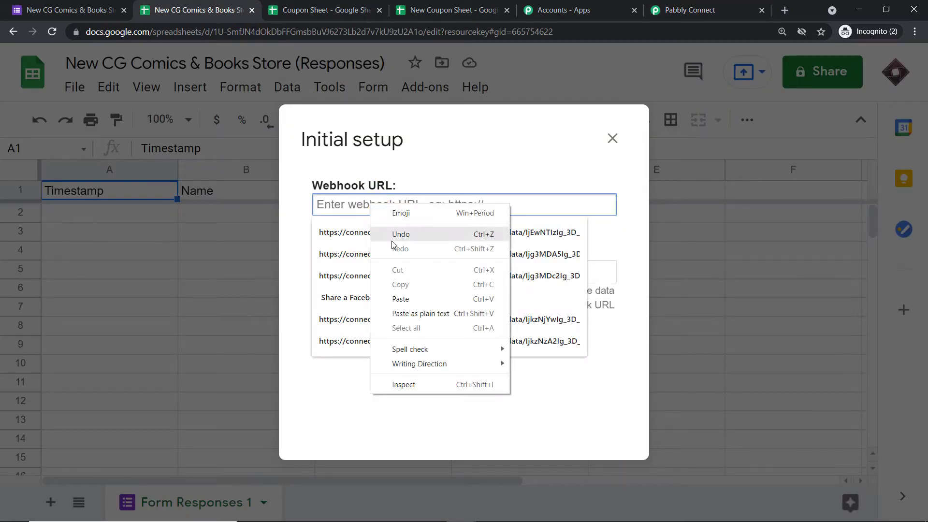
left_click(401, 299)
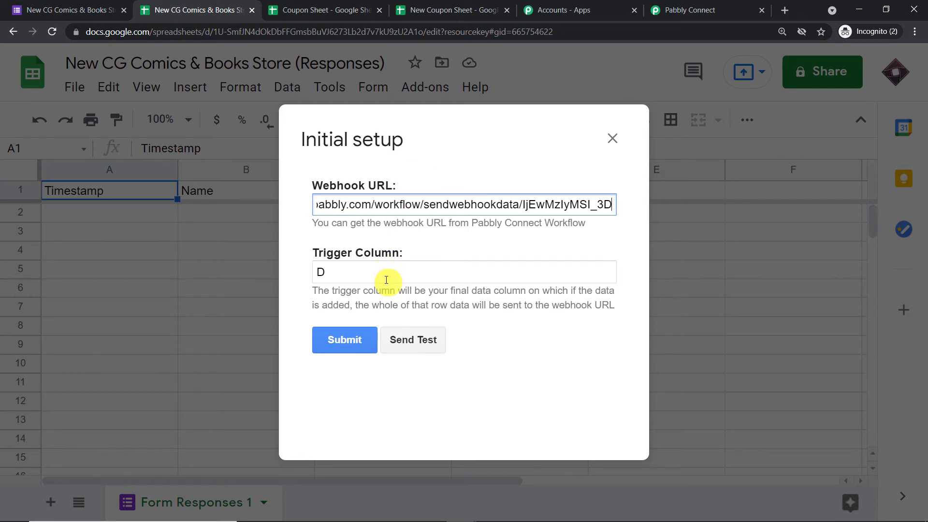
left_click(355, 345)
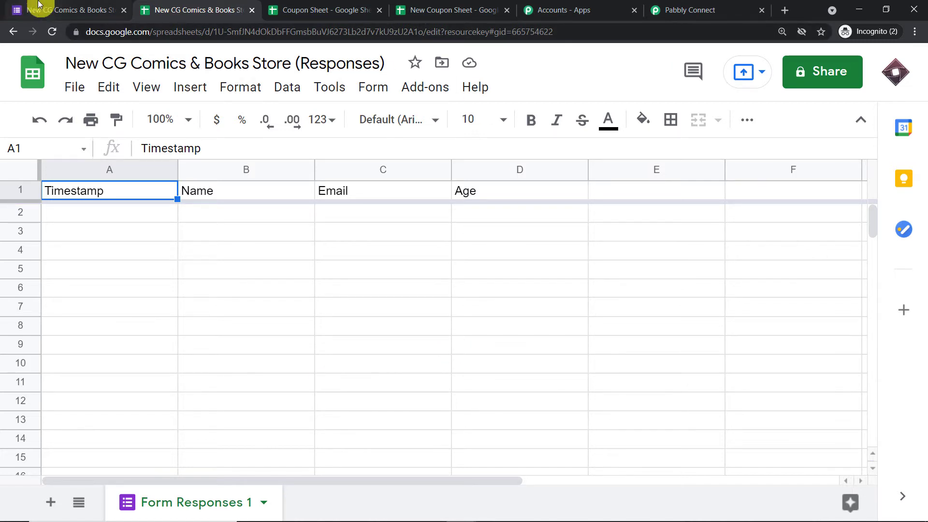
Enable Send On Event in the Pabbly Connect Webhooks add-on and confirm Pabbly awaits the webhook response.
left_click(21, 8)
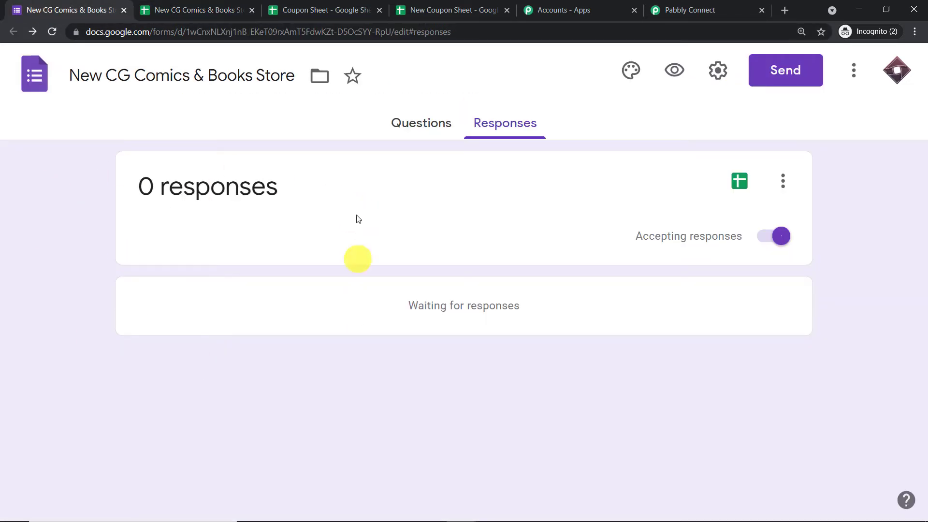
left_click(189, 9)
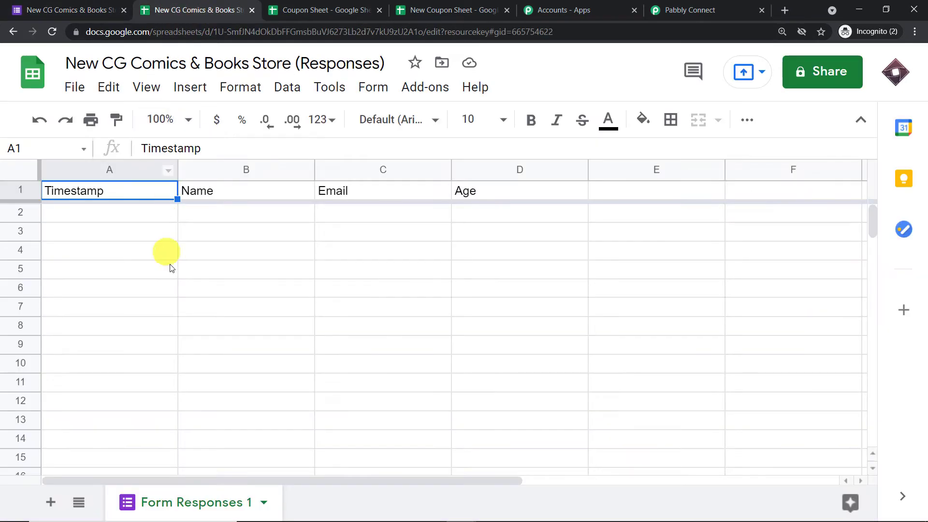
left_click(731, 6)
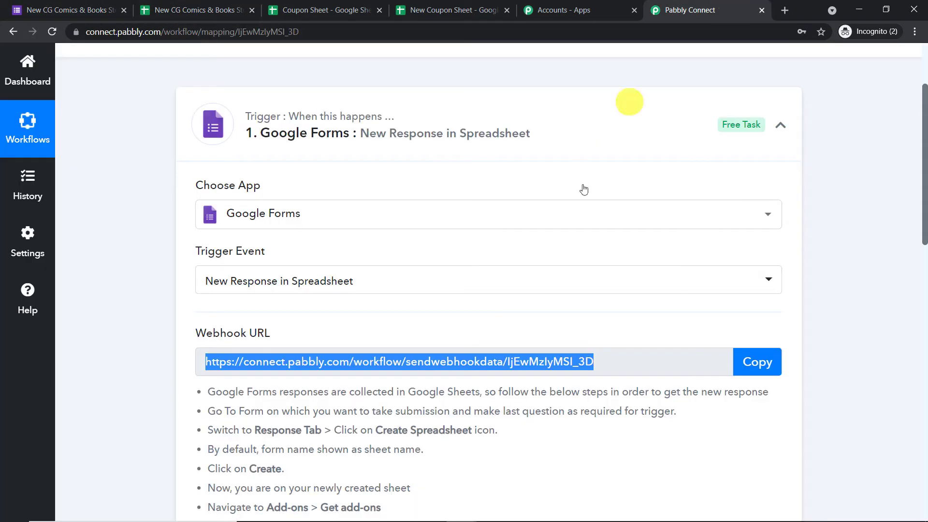
scroll(479, 338, "down", 7)
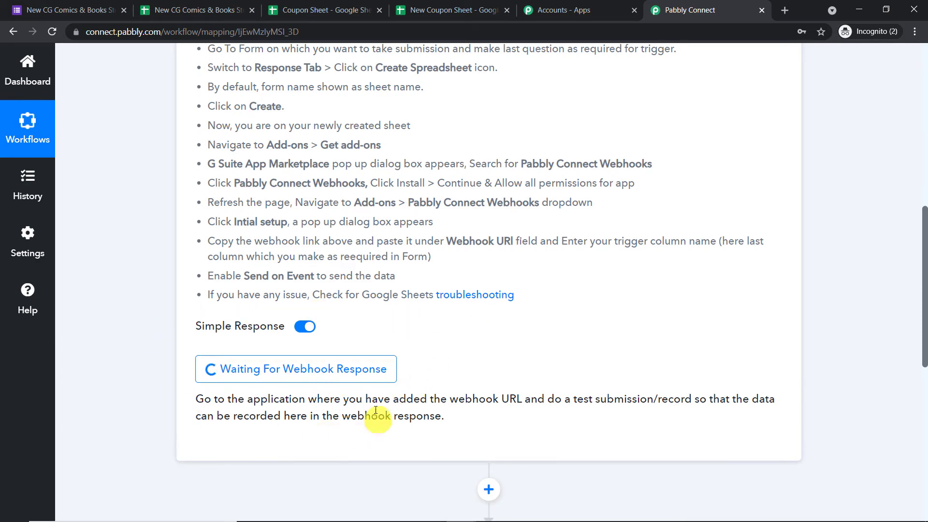
left_click(201, 5)
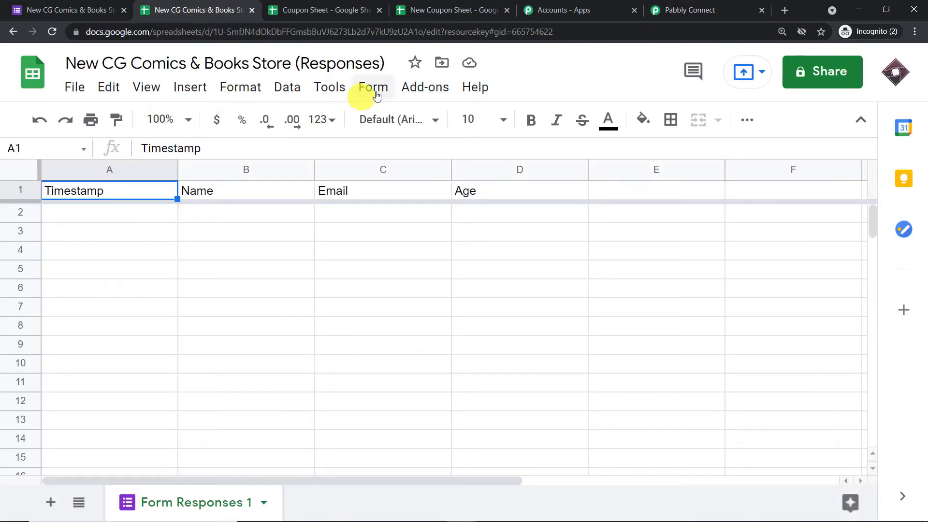
left_click(417, 88)
mouse_move(436, 178)
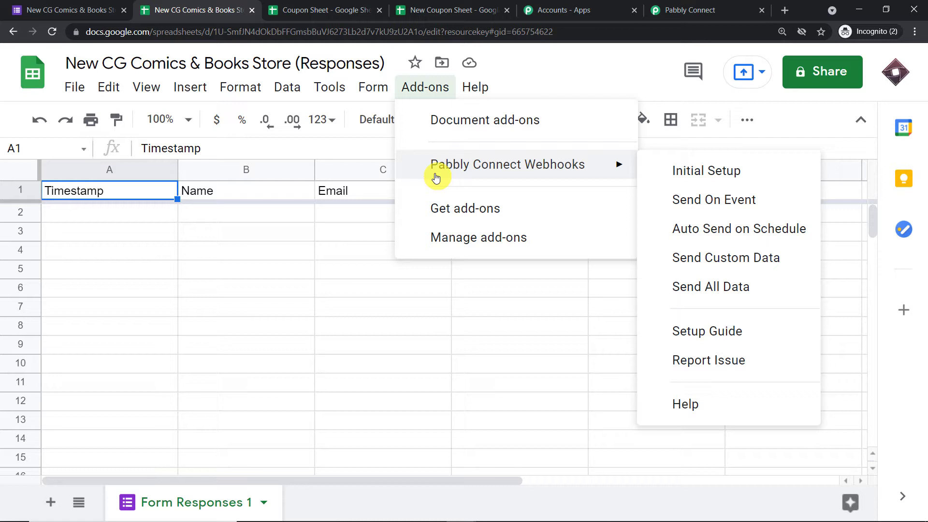
left_click(714, 200)
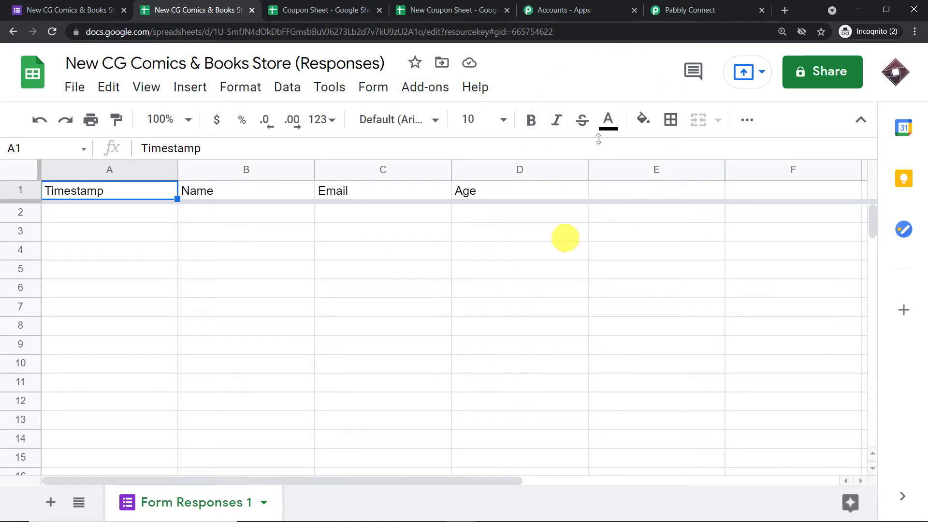
left_click(677, 9)
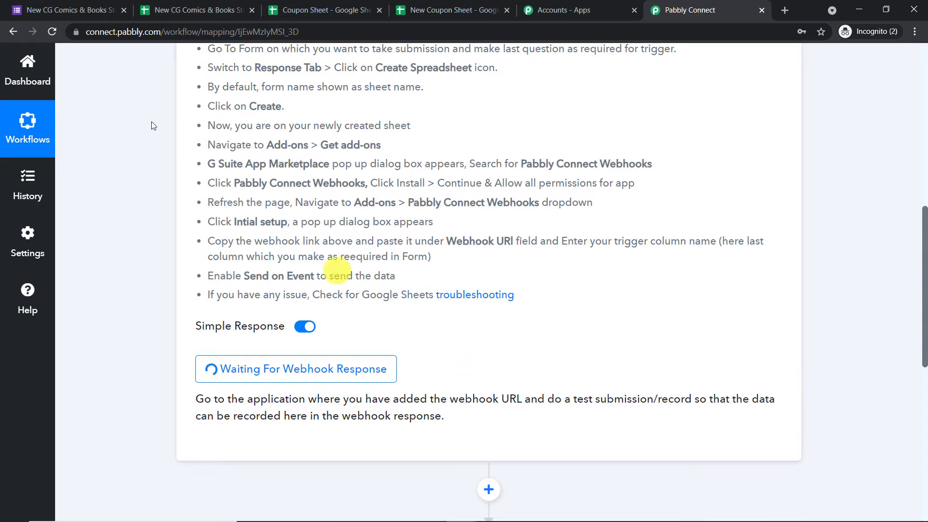
left_click(48, 9)
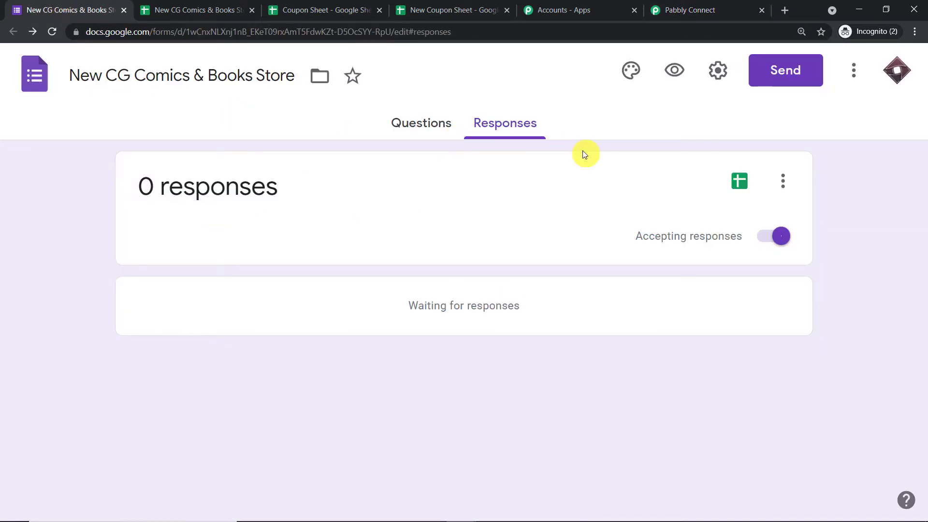
Preview the live CG Comics & Books form in a new tab.
left_click(673, 71)
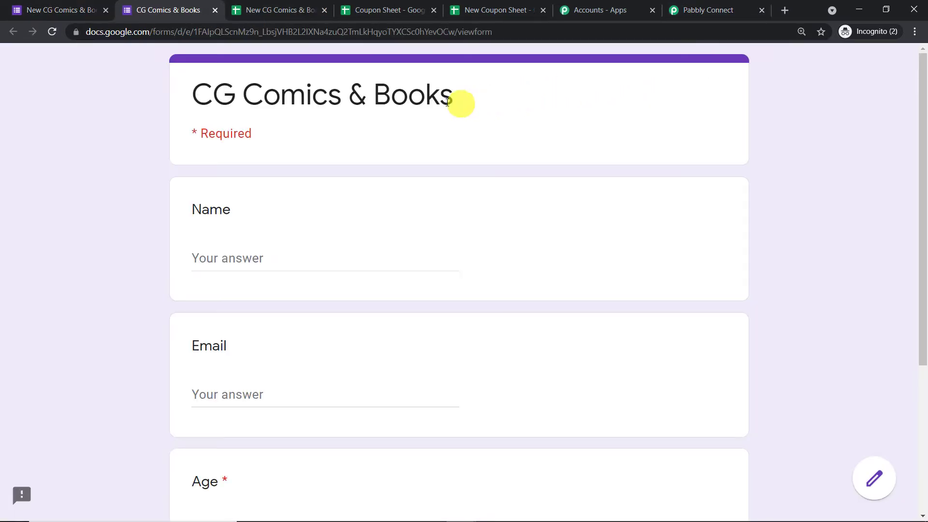
scroll(300, 184, "down", 1)
scroll(299, 185, "down", 2)
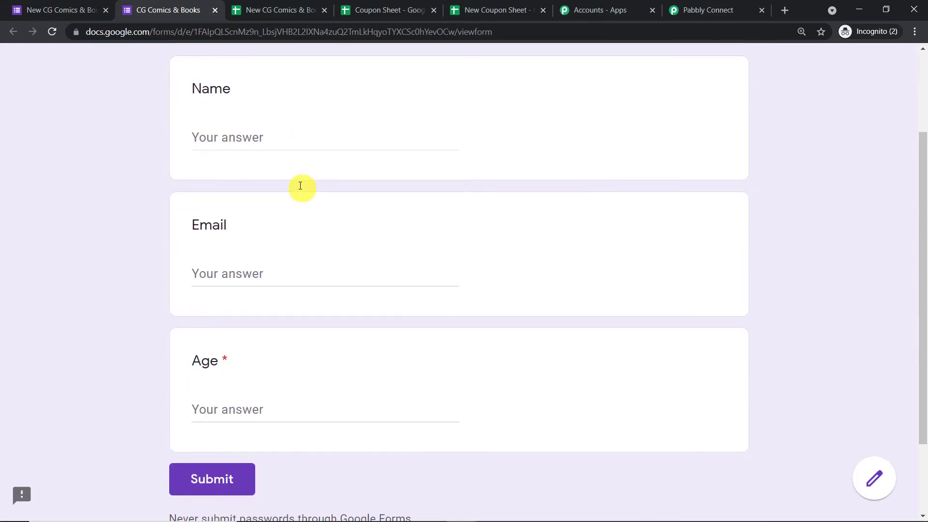
scroll(299, 189, "up", 2)
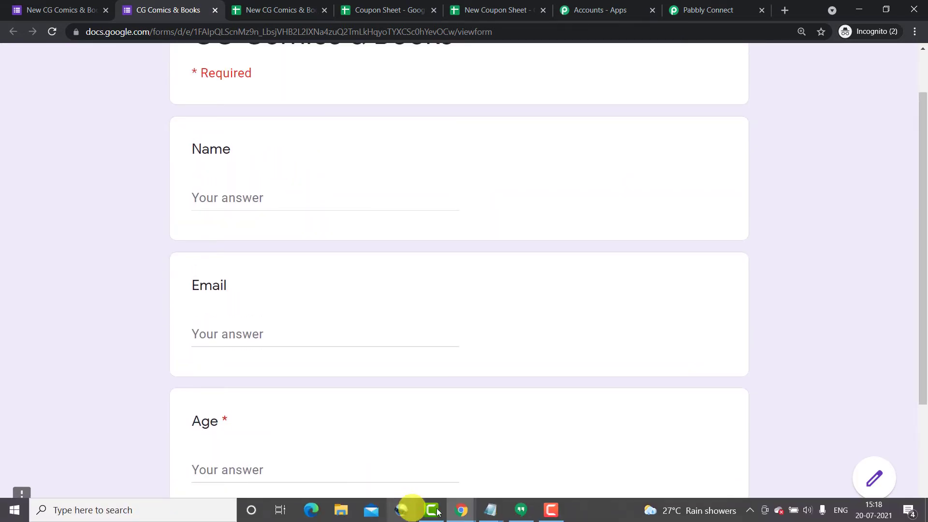
In Gmail, switch to the second inbox and copy that account's e-mail address.
mouse_move(461, 510)
left_click(340, 457)
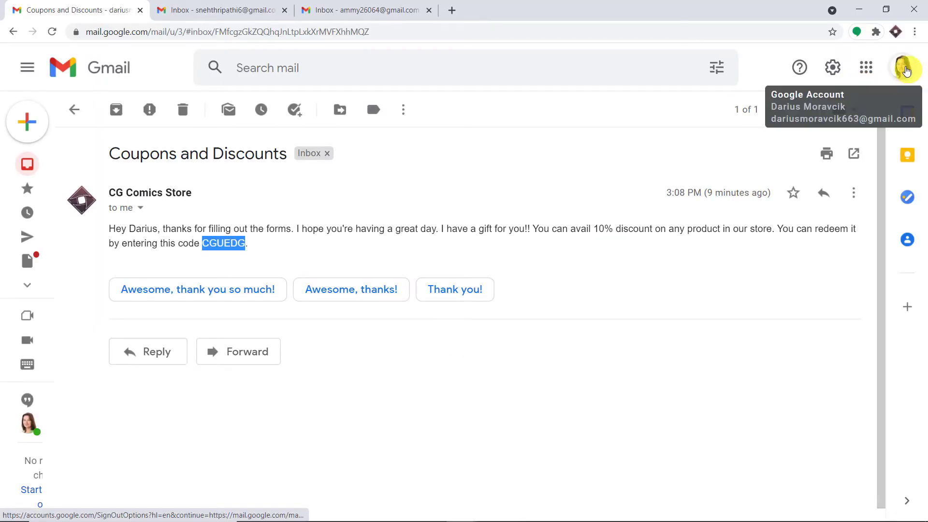
left_click(226, 10)
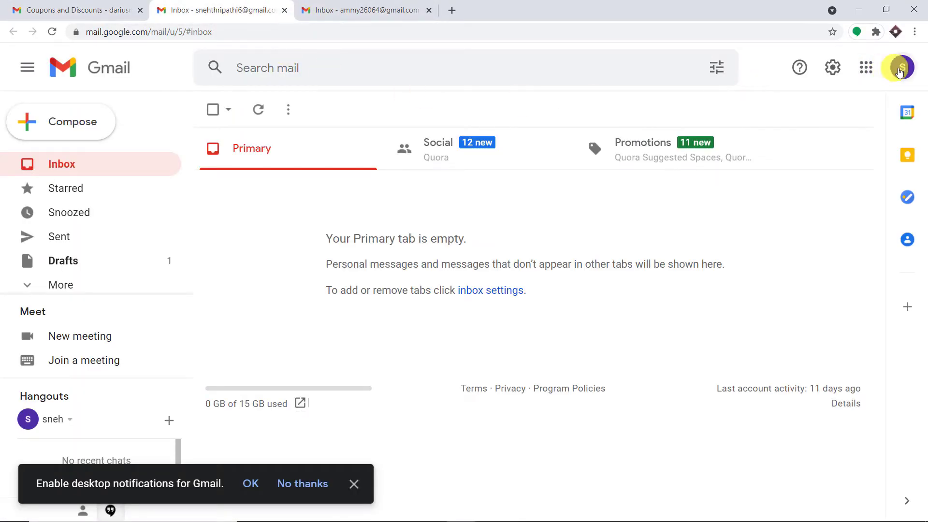
left_click(902, 67)
left_click_drag(846, 203, 719, 203)
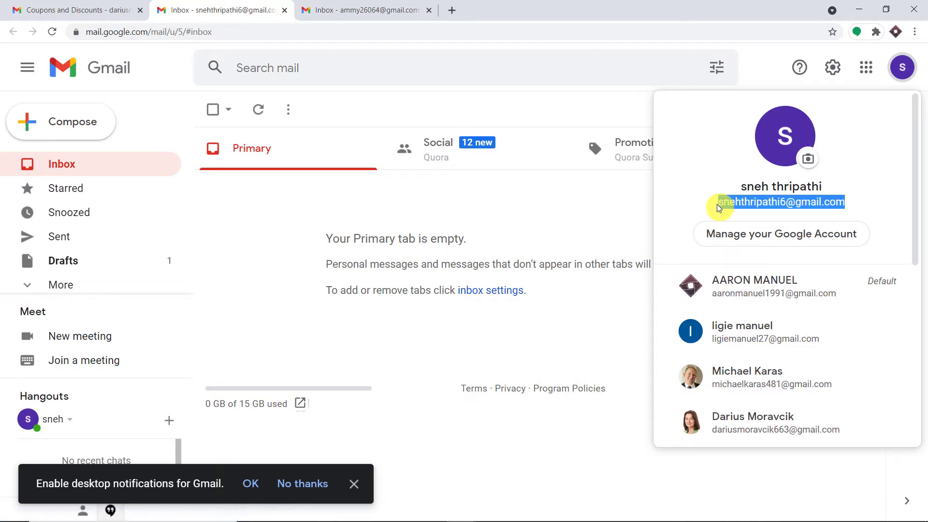
right_click(734, 203)
left_click(738, 209)
left_click(542, 107)
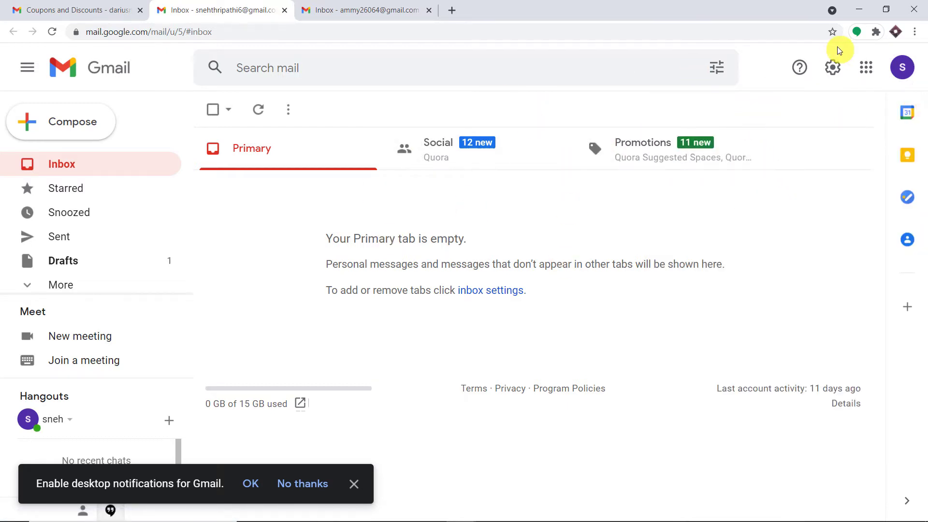
mouse_move(447, 514)
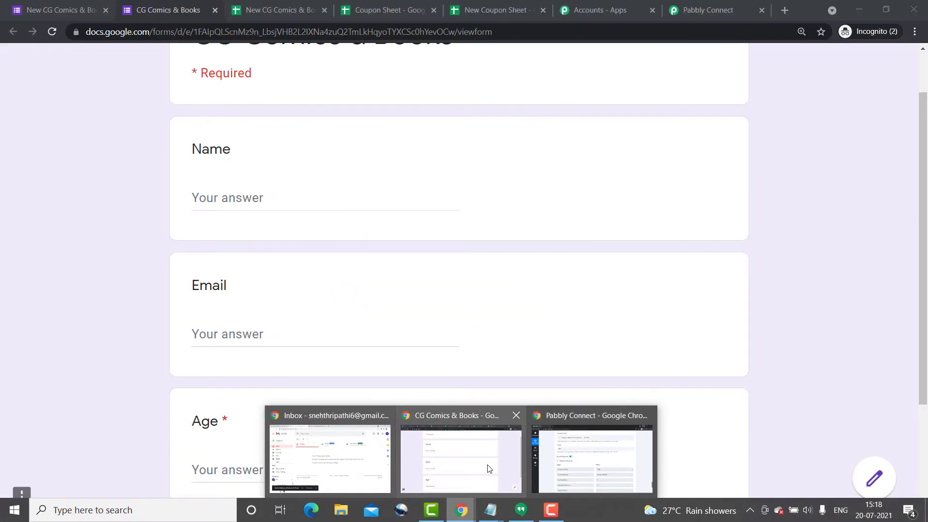
Enter a test name in the Name answer, then replace the Email answer with the copied address.
left_click(488, 468)
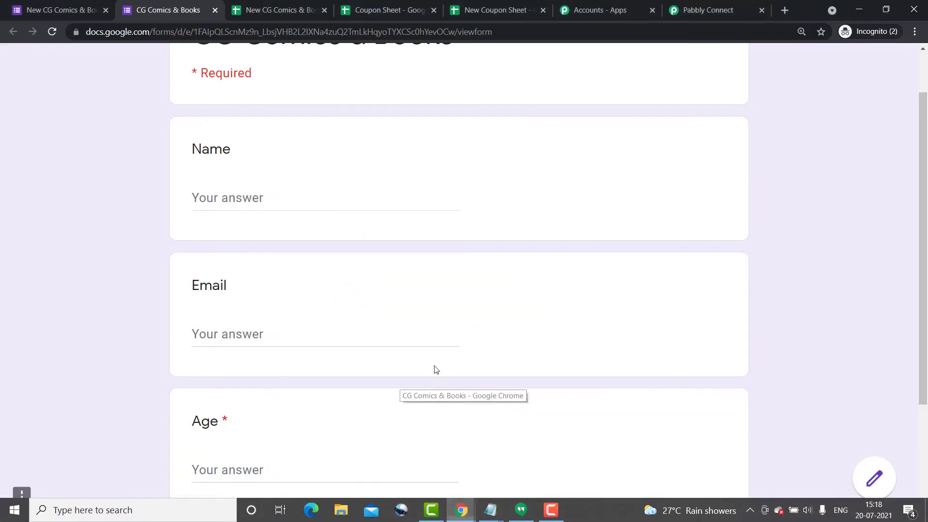
left_click(268, 198)
type("S")
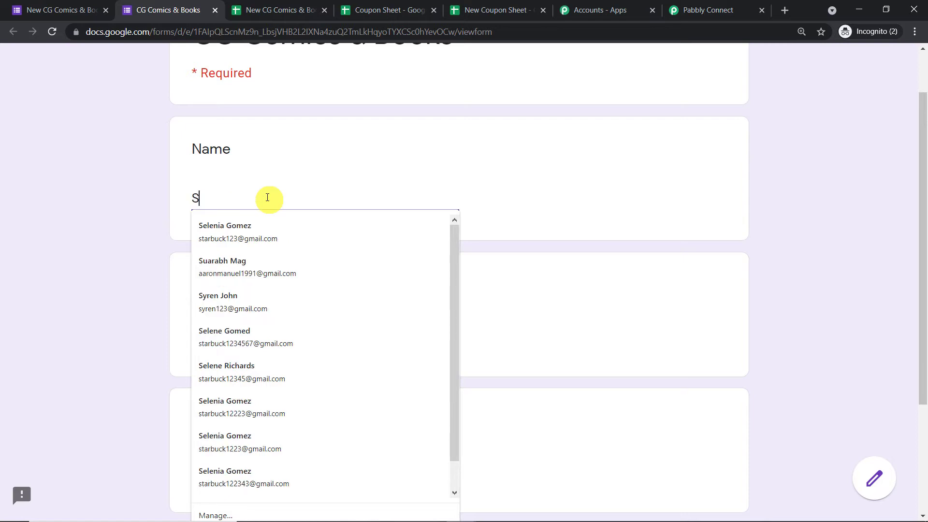
type("neh")
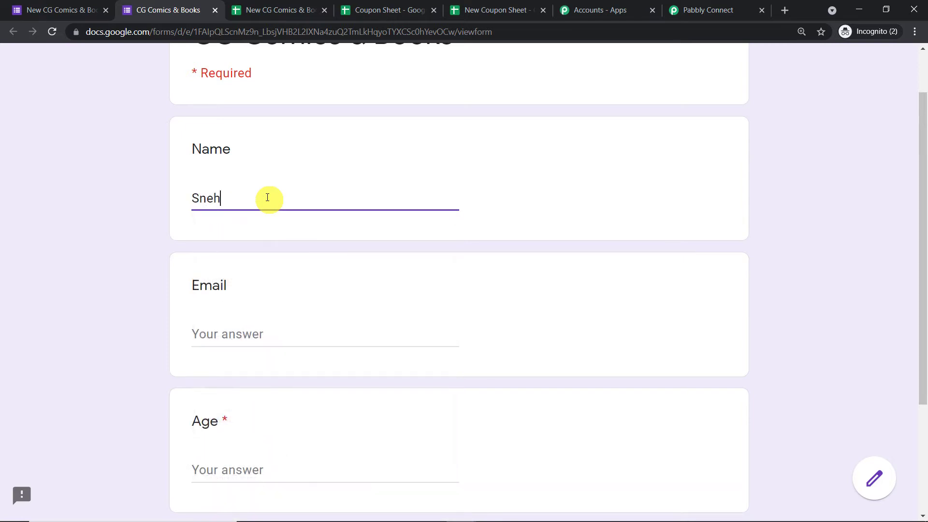
left_click(255, 332)
right_click(263, 332)
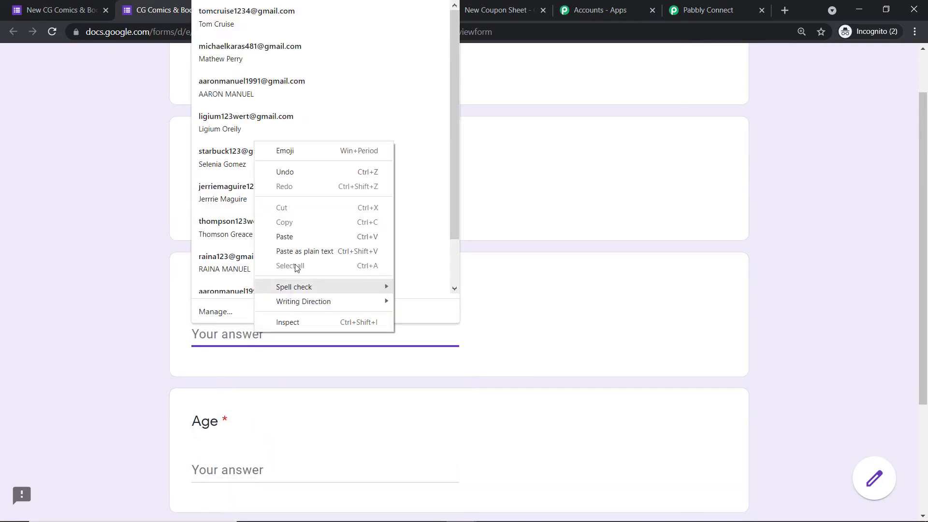
left_click(297, 236)
left_click(773, 175)
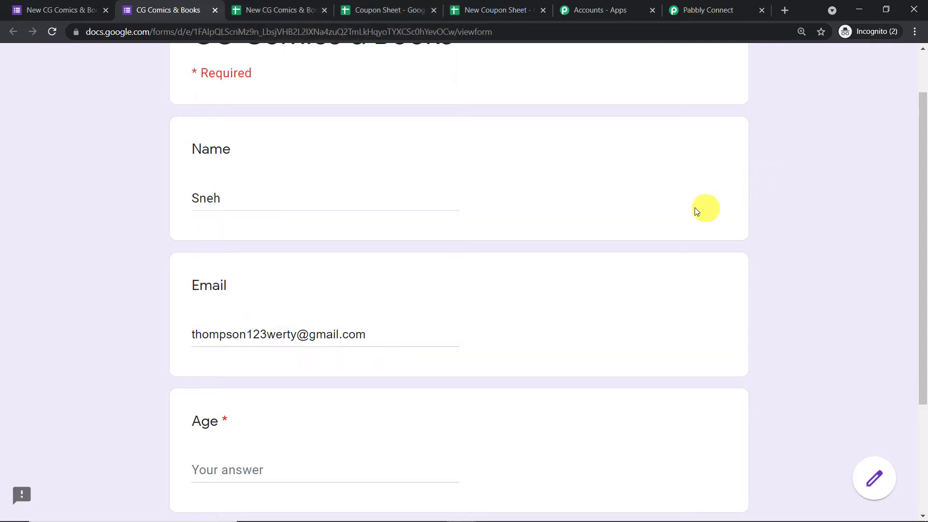
left_click(380, 340)
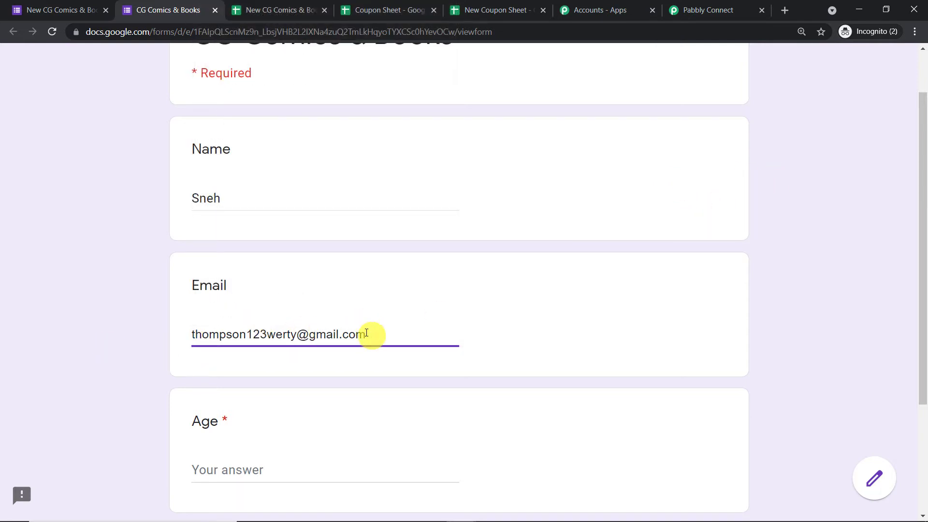
key("ctrl+a")
key("BackSpace")
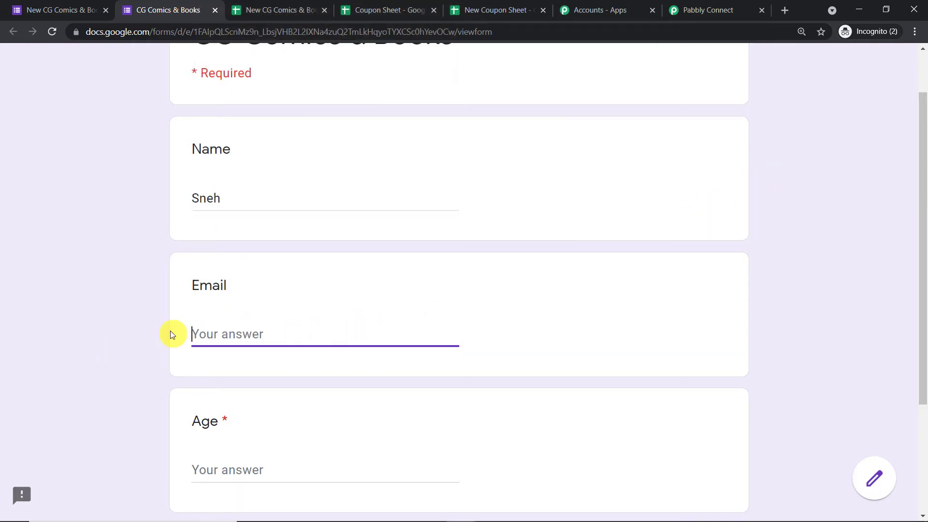
key("ctrl+v")
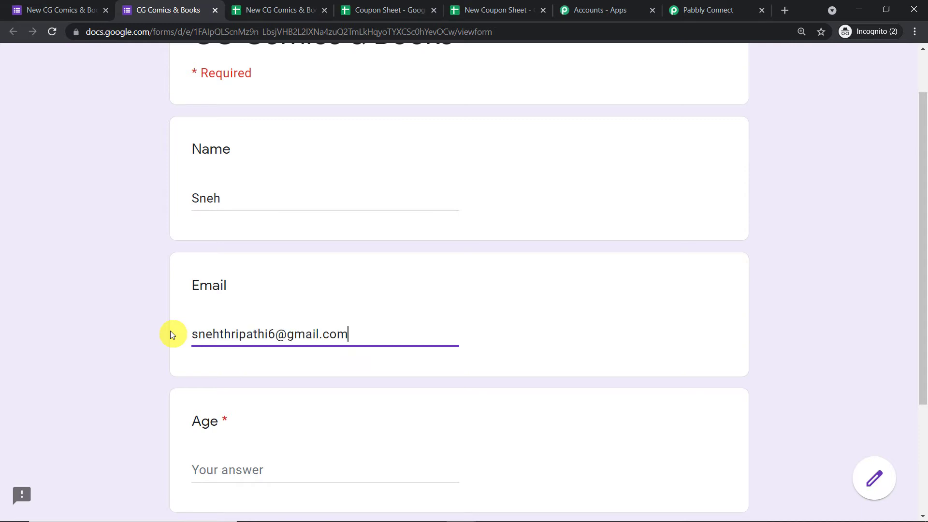
left_click(395, 287)
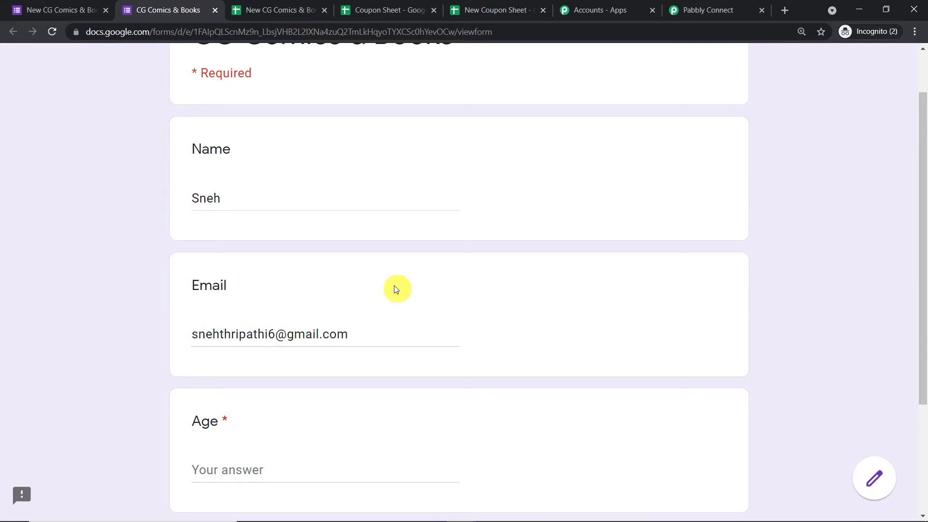
Enter 45 as the Age and submit the form response.
left_click(247, 470)
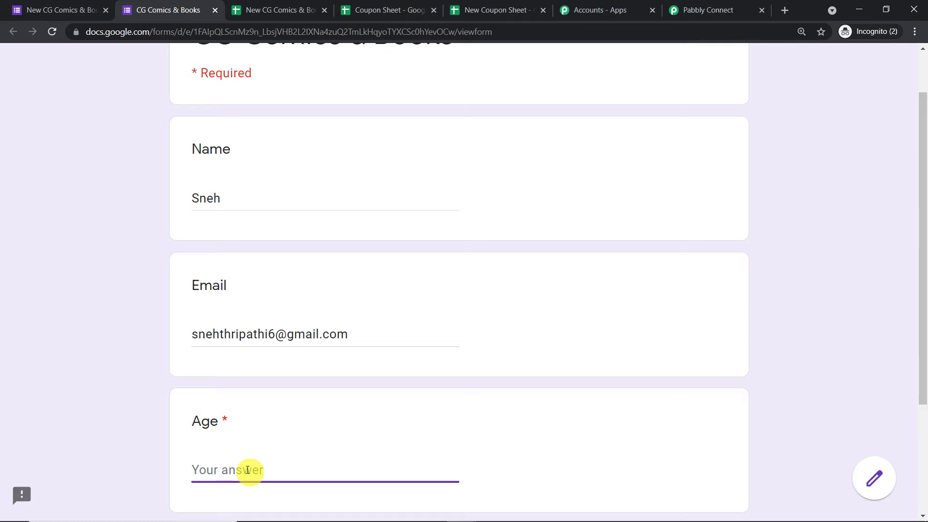
type("45")
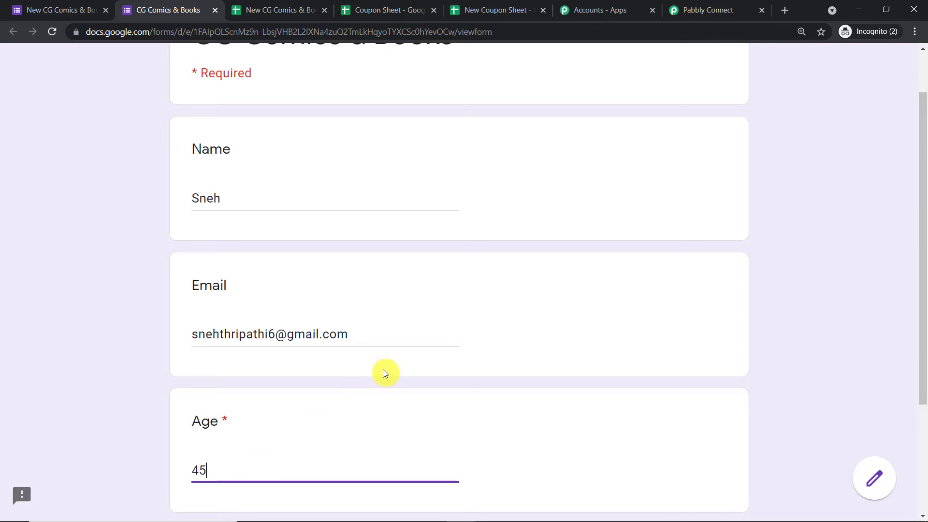
scroll(382, 371, "down", 3)
left_click(217, 420)
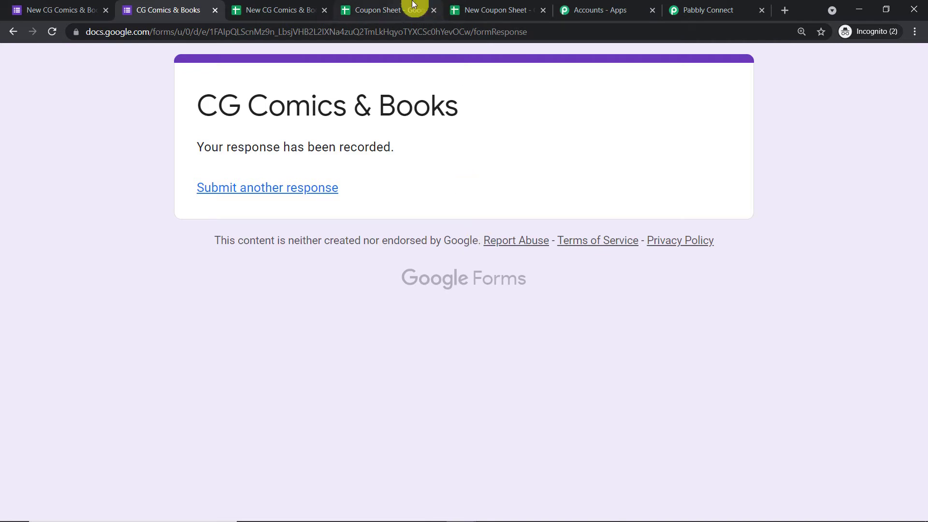
Check the timestamp, name and email of the new response in sheet row 2, then go back to Pabbly Connect.
left_click(261, 4)
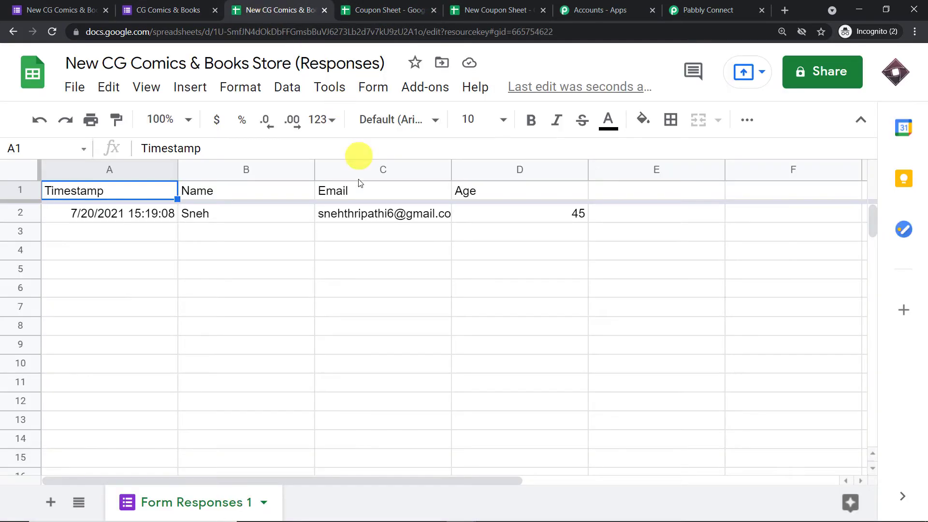
left_click(104, 216)
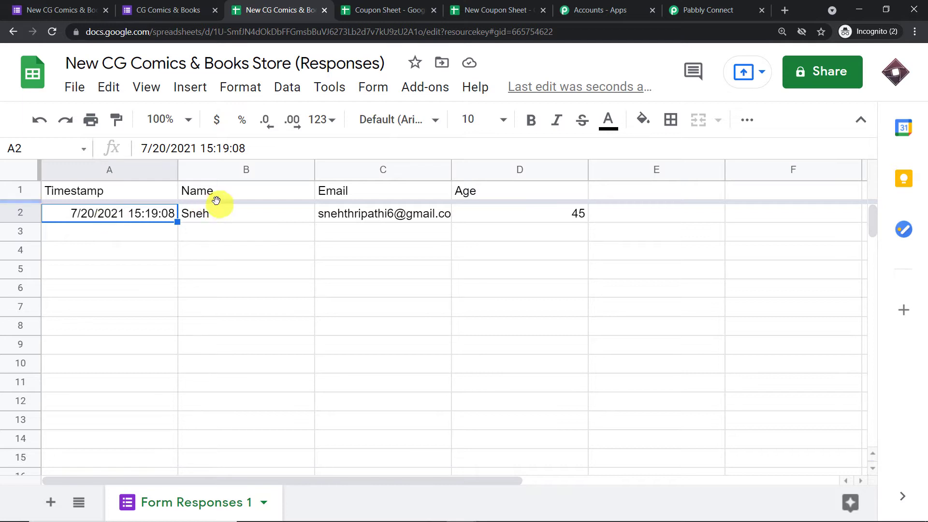
left_click(226, 213)
left_click(337, 215)
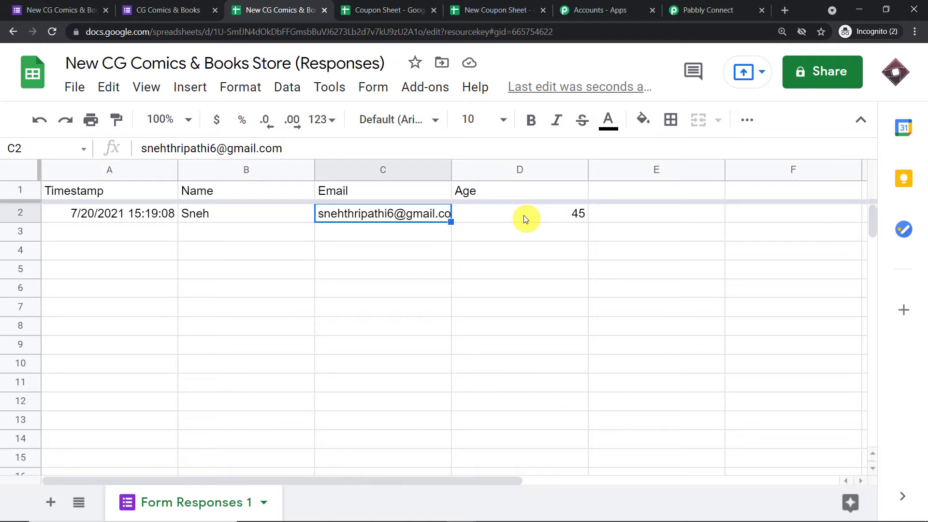
left_click(397, 249)
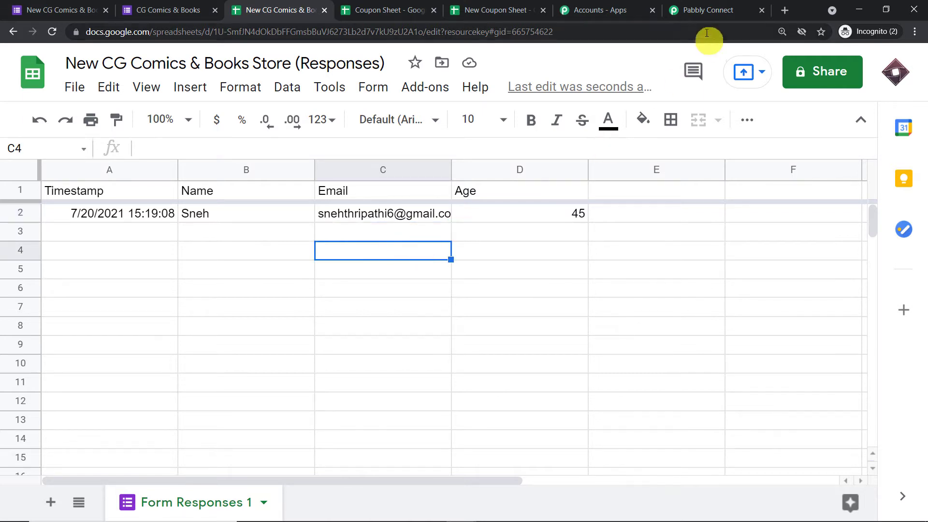
left_click(724, 7)
scroll(647, 222, "down", 6)
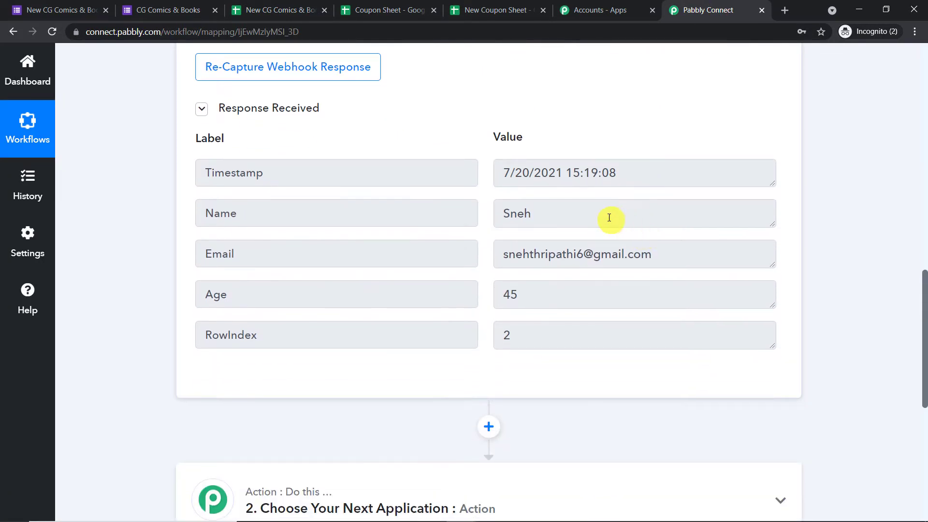
Inspect the captured Name, Email, Age and RowIndex 2 values in the webhook response.
left_click(597, 216)
left_click(689, 258)
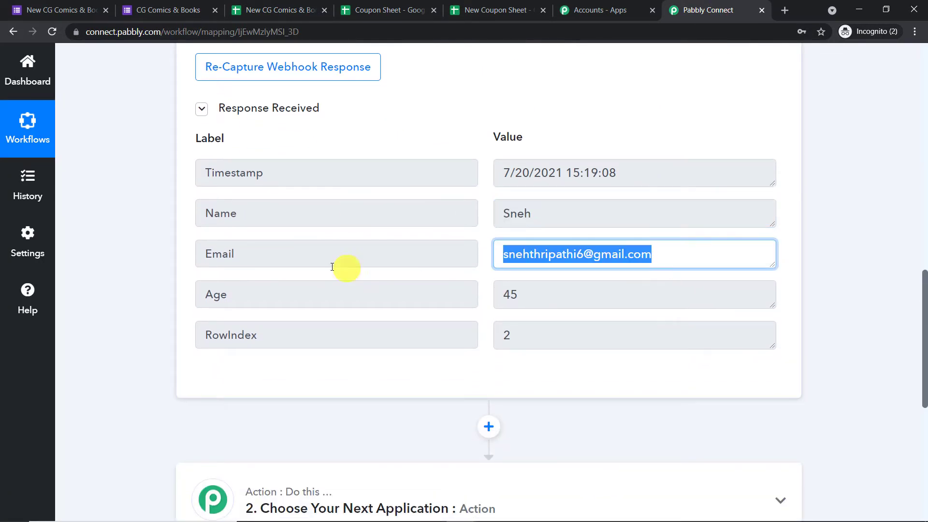
left_click(543, 300)
left_click(506, 334)
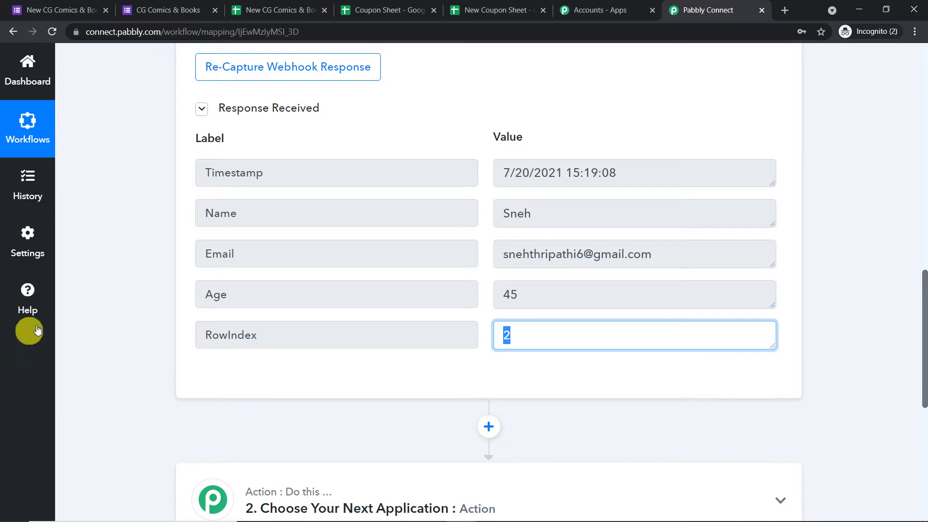
Match RowIndex 2 to response row 2 in the sheet, then bring up the New Coupon Sheet.
left_click(257, 10)
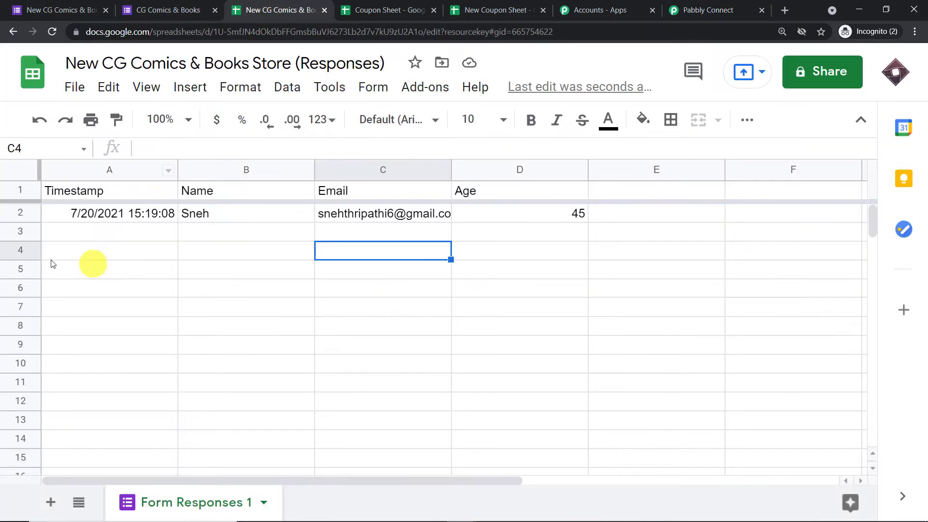
left_click(11, 215)
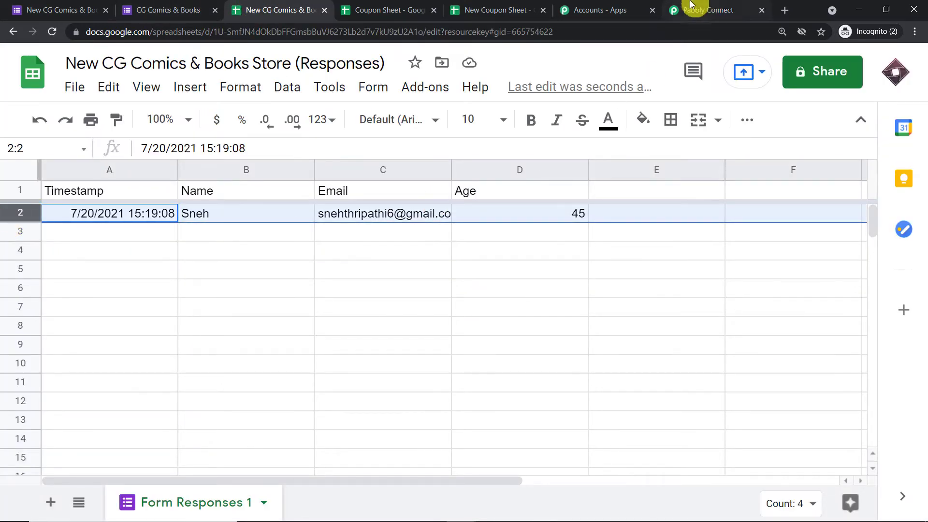
left_click(691, 6)
left_click(548, 369)
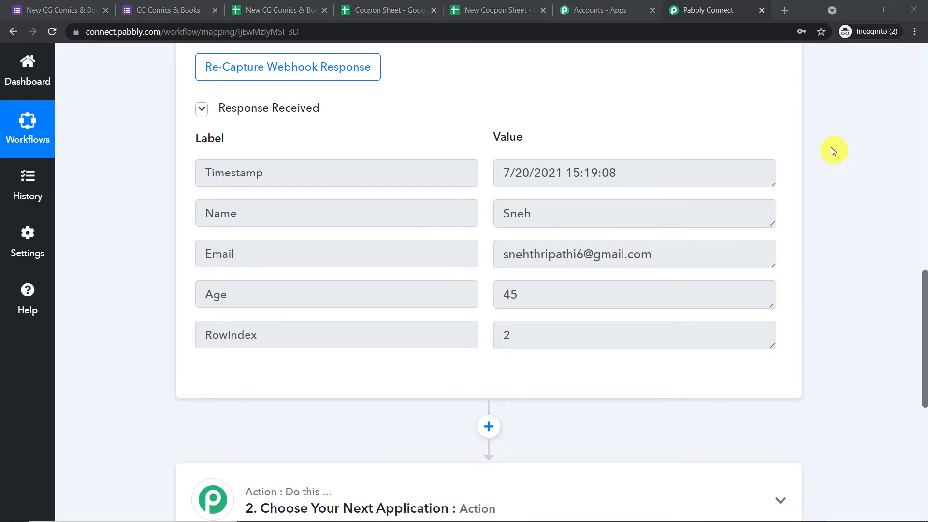
left_click(495, 10)
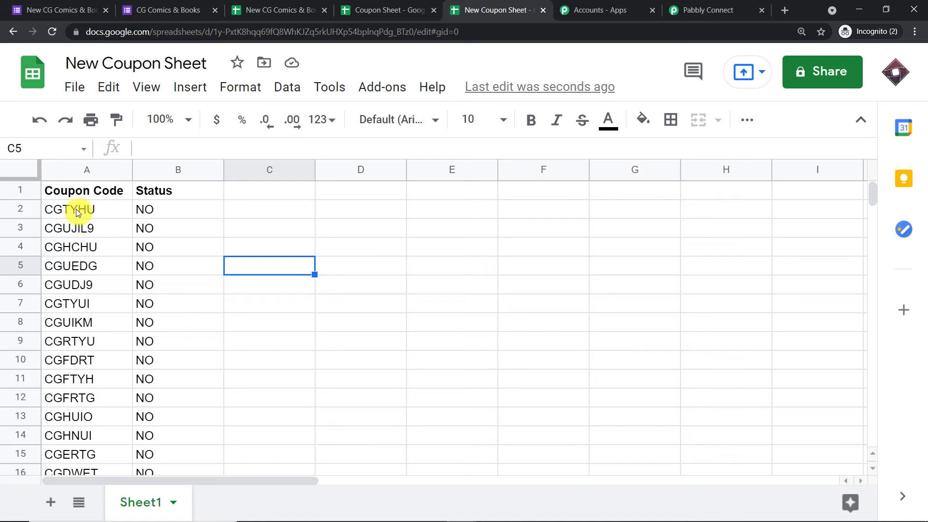
Review the New Coupon Sheet's Status column, where every coupon through CGTYUI shows NO.
scroll(80, 212, "down", 5)
scroll(66, 300, "up", 5)
left_click(169, 208)
left_click(177, 228)
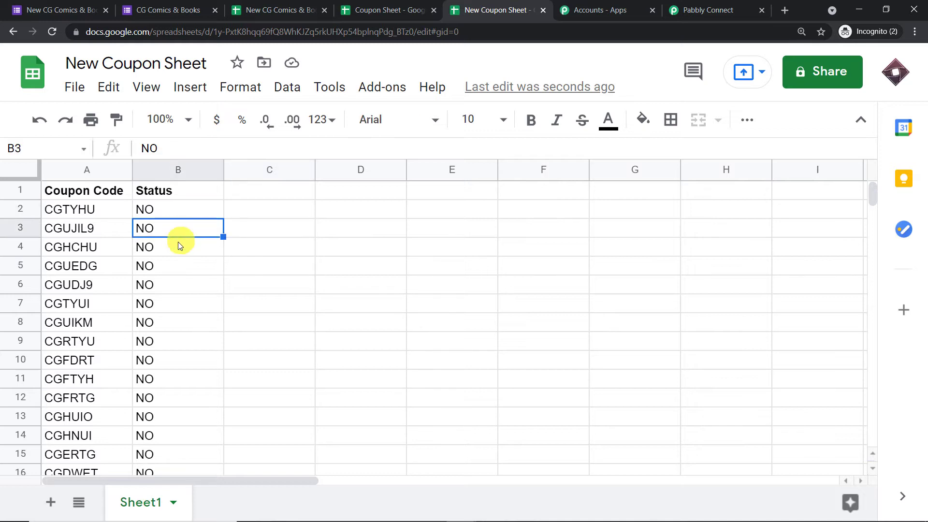
left_click(178, 247)
left_click(174, 288)
left_click(174, 306)
scroll(174, 309, "down", 3)
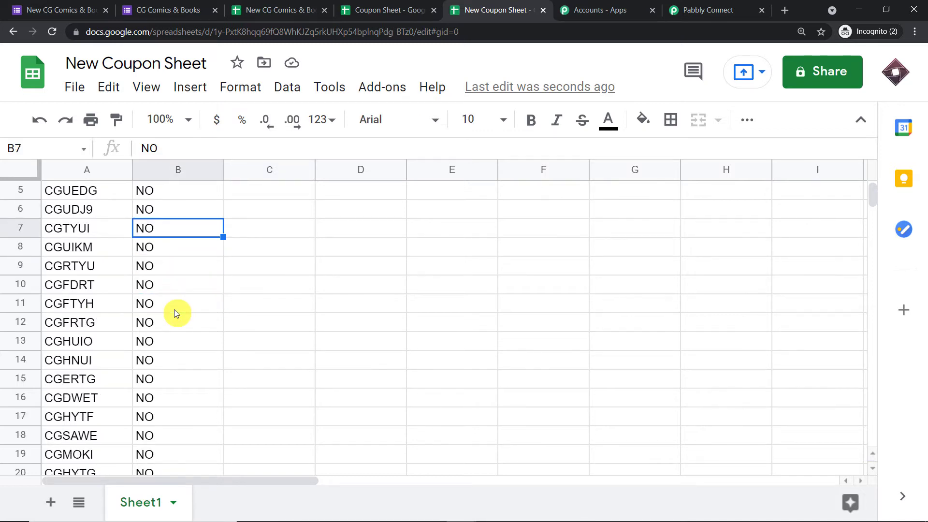
scroll(174, 313, "up", 3)
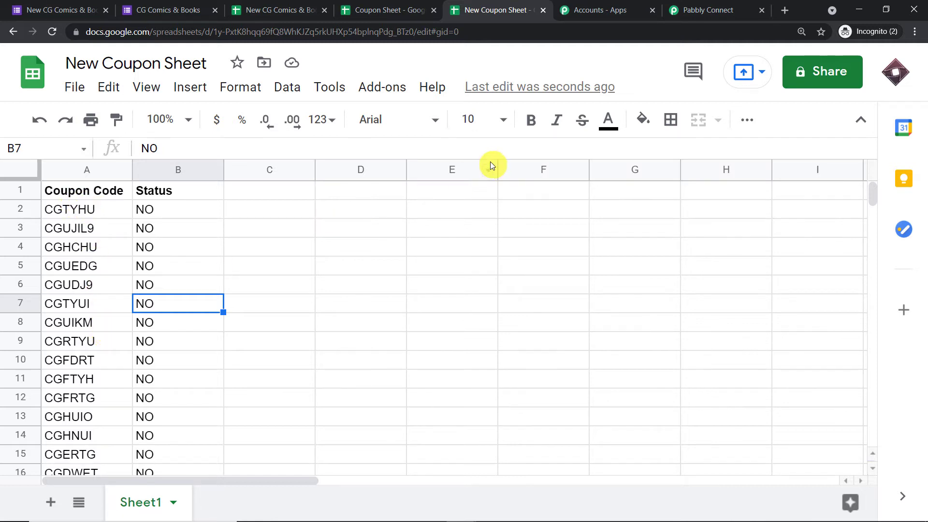
left_click(376, 10)
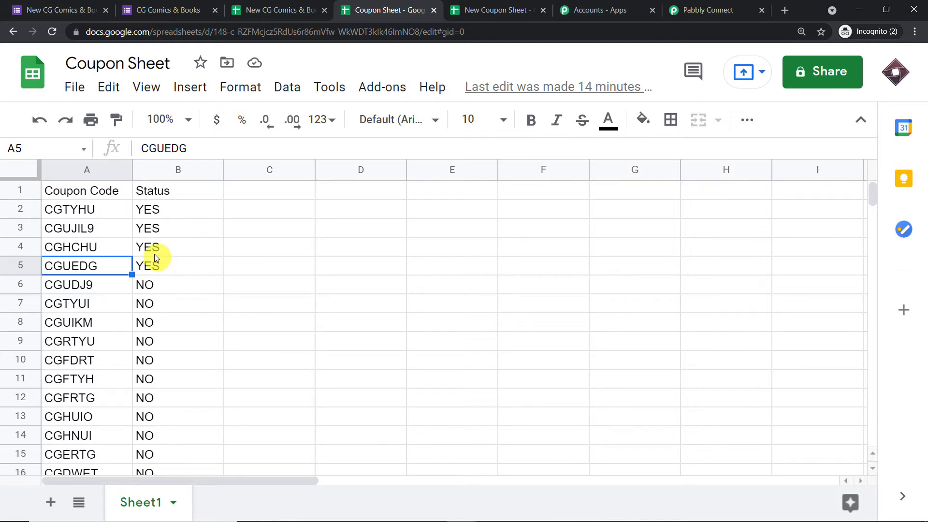
left_click(512, 9)
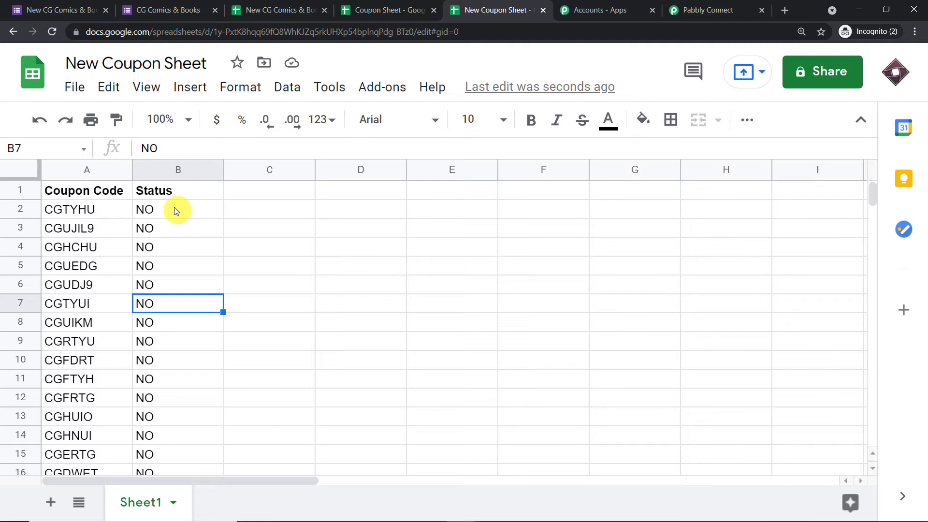
Highlight coupon CGTYHU (A2:B2) and CGUJIL9 with their NO status, then open the older Coupon Sheet.
left_click(92, 211)
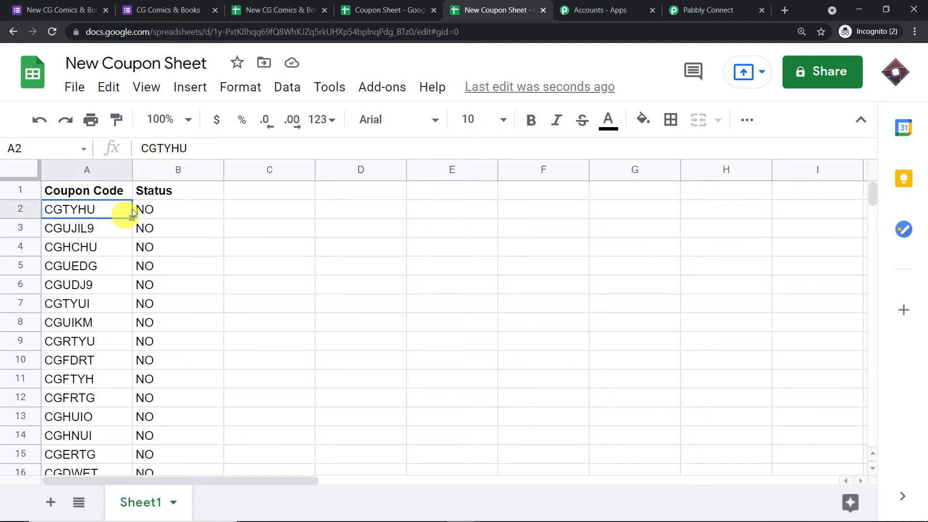
left_click(146, 210)
left_click_drag(166, 210, 63, 210)
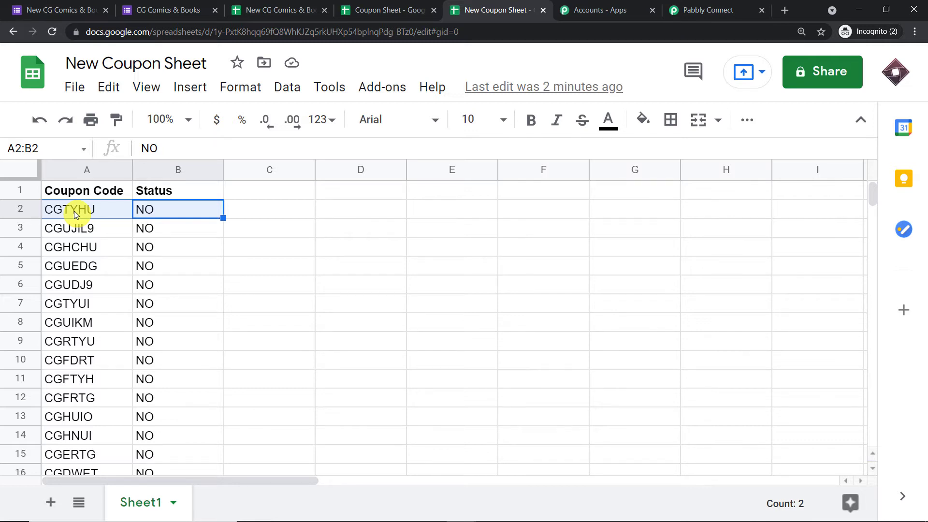
left_click(77, 232)
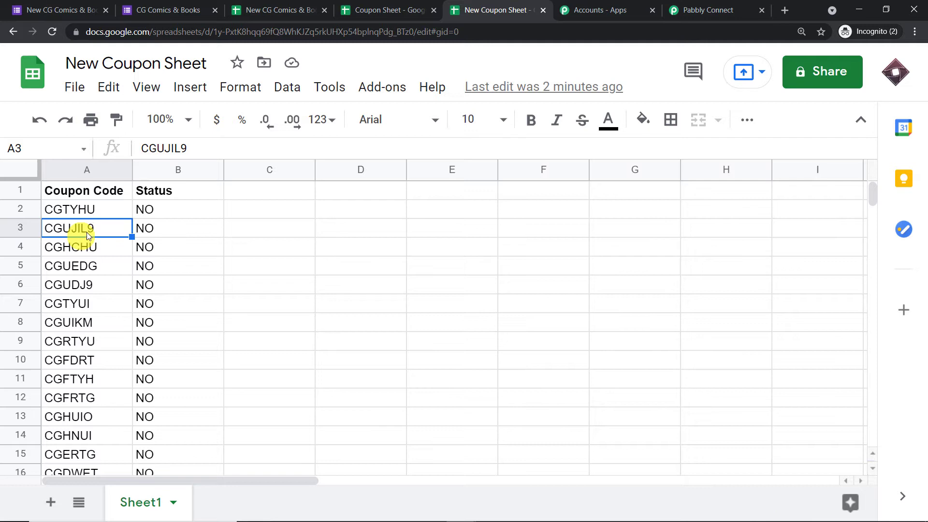
left_click(147, 230)
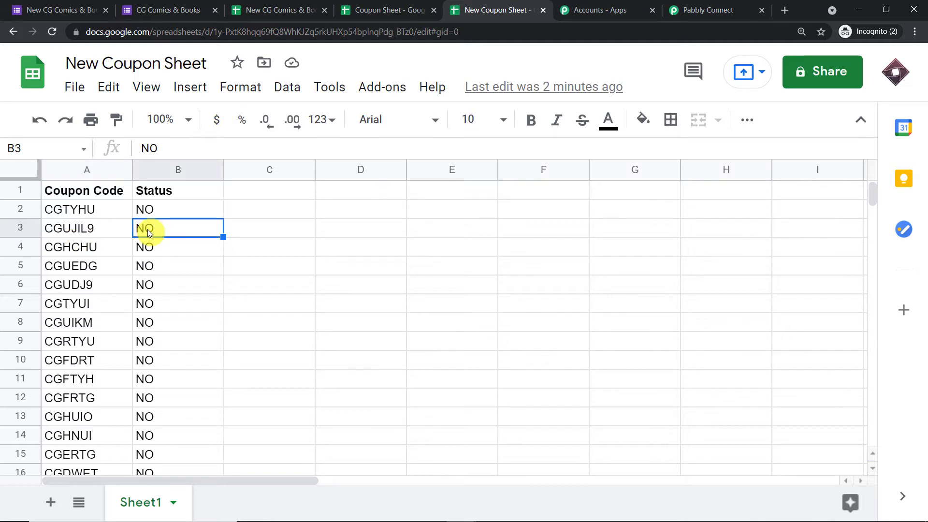
left_click(65, 207)
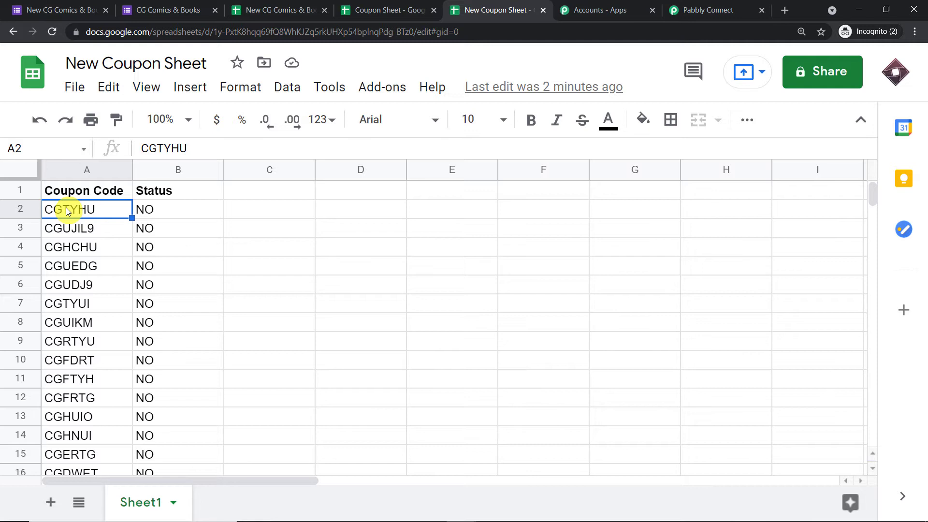
left_click(356, 10)
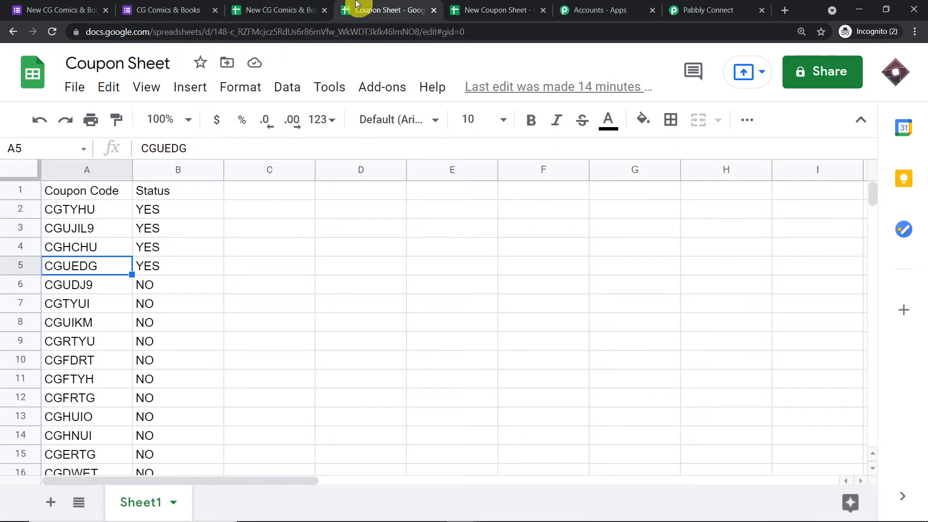
Point out used coupons CGTYHU, CGUJIL9, CGHCHU, CGUEDG marked YES and first unused CGUDJ9 marked NO.
left_click(72, 210)
left_click(149, 209)
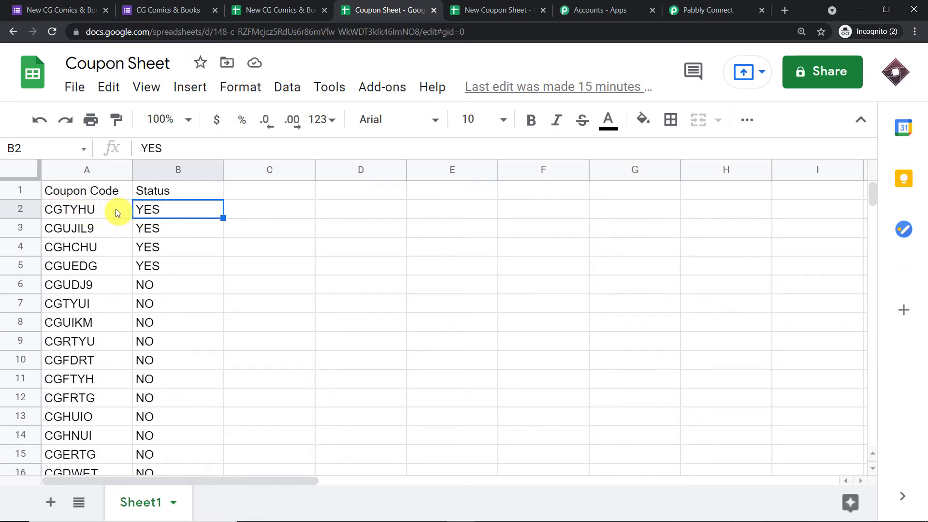
left_click(76, 209)
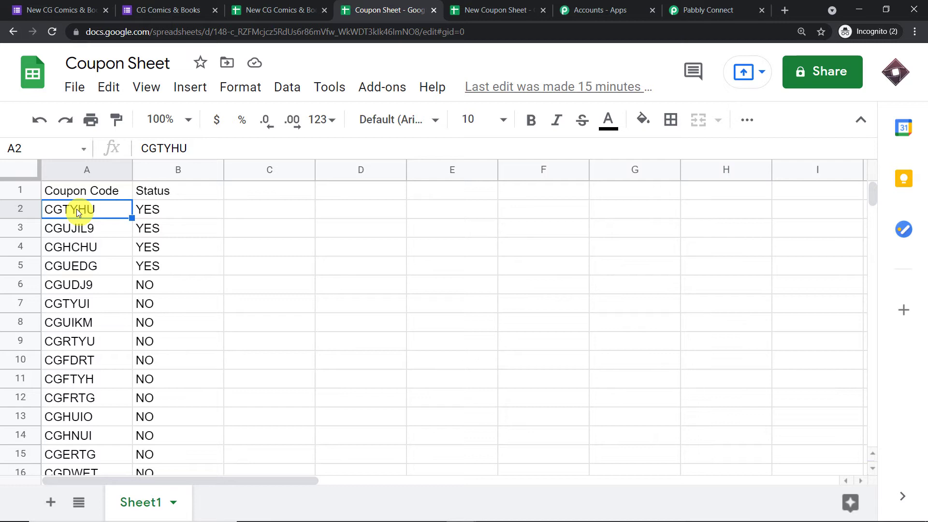
left_click(76, 227)
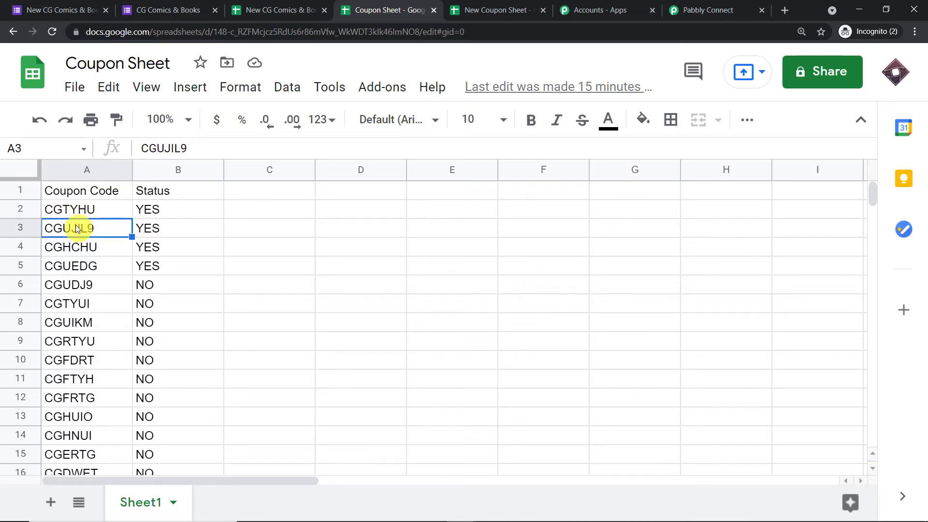
left_click(72, 248)
left_click(74, 269)
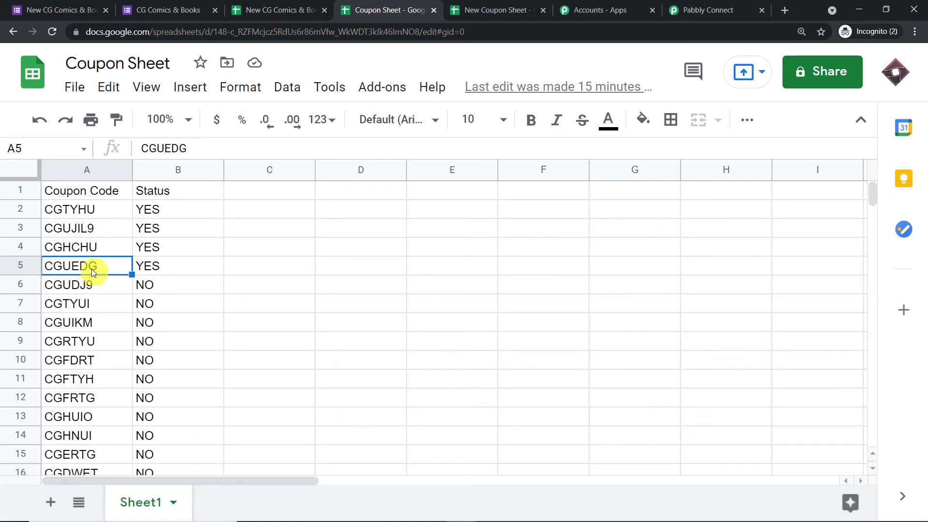
left_click(91, 287)
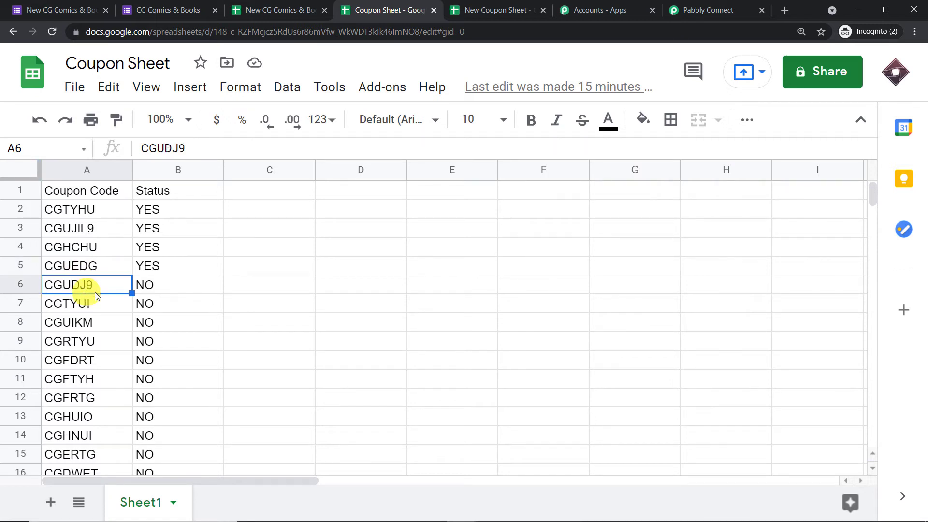
left_click(158, 289)
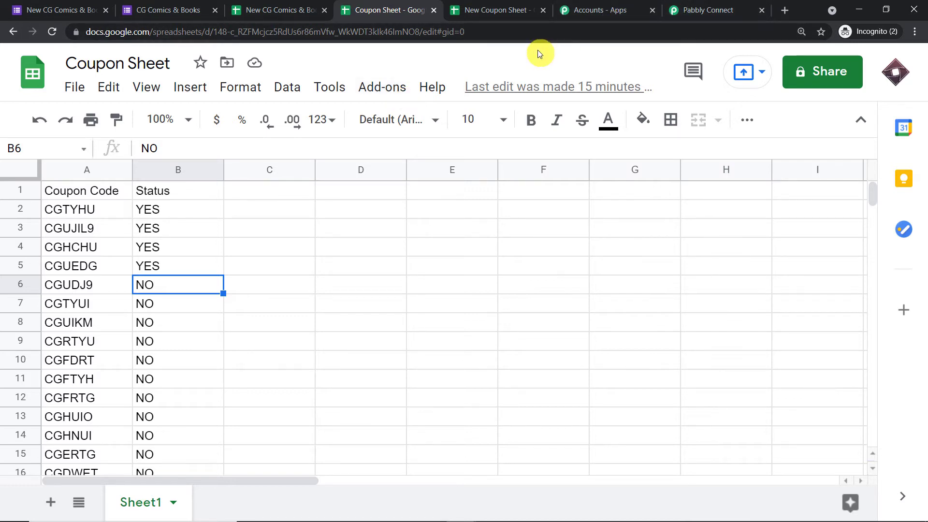
Close the older Coupon Sheet and return to the Pabbly Connect workflow.
left_click(497, 4)
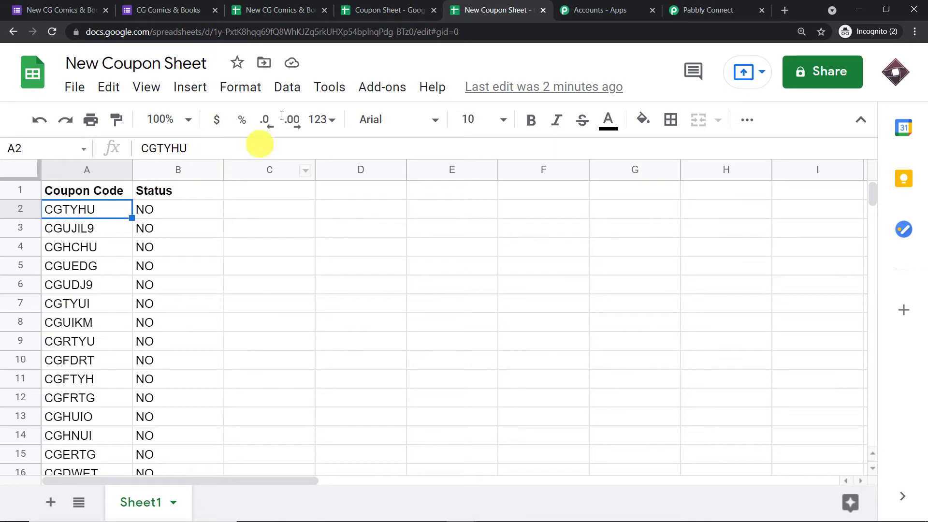
left_click(372, 10)
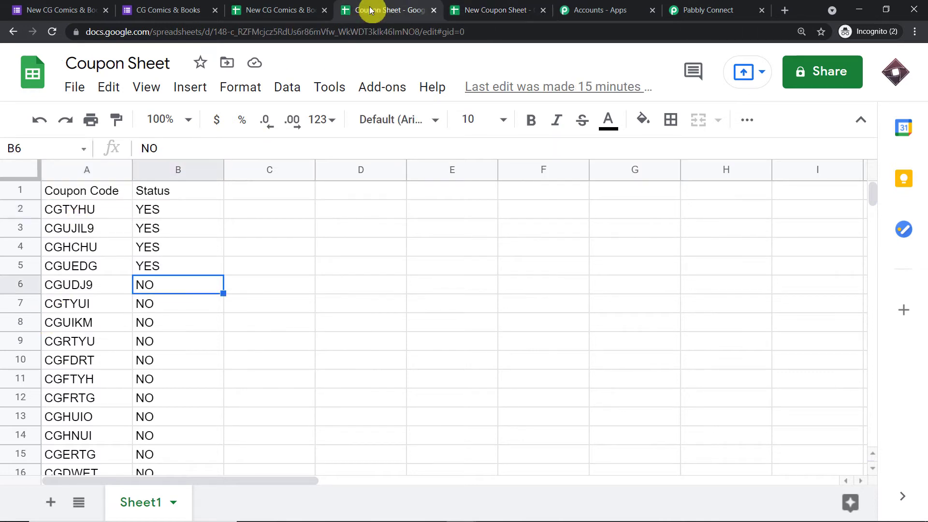
left_click(432, 11)
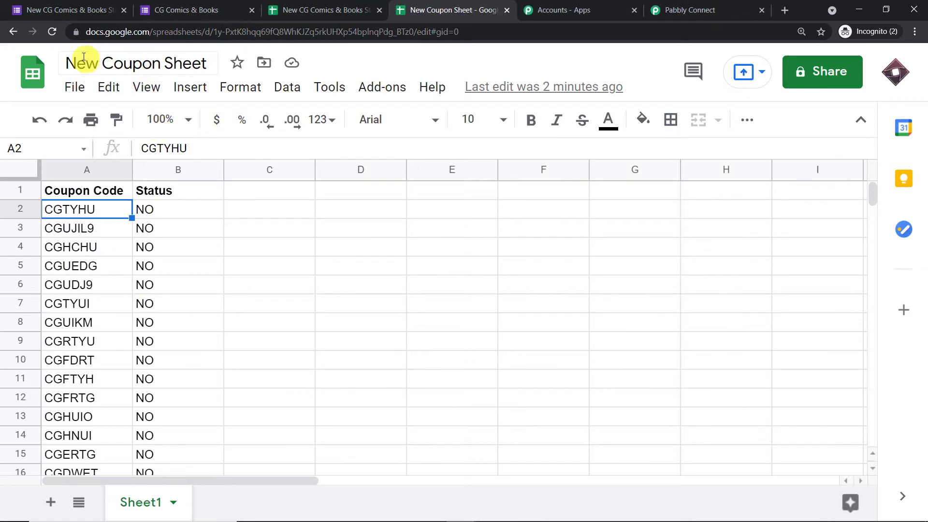
scroll(118, 266, "down", 3)
scroll(122, 284, "up", 3)
scroll(179, 397, "down", 2)
scroll(141, 265, "up", 2)
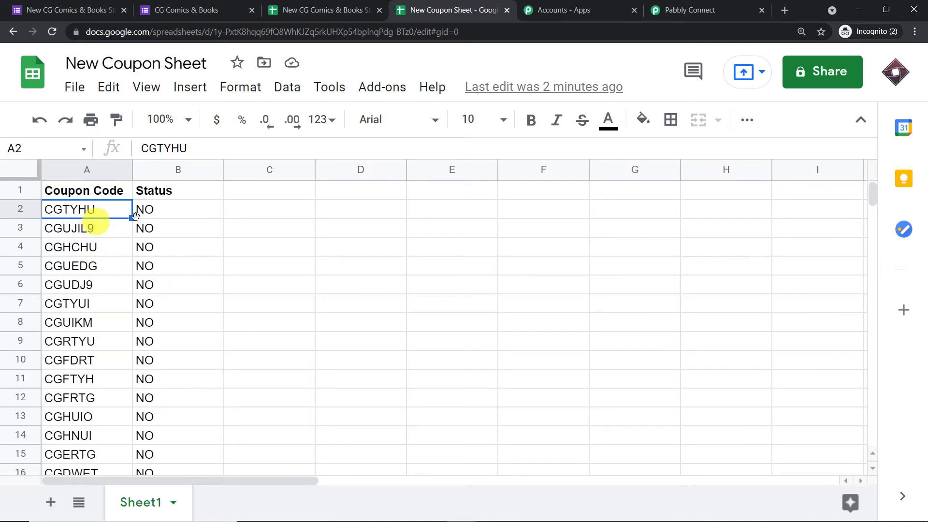
left_click(716, 5)
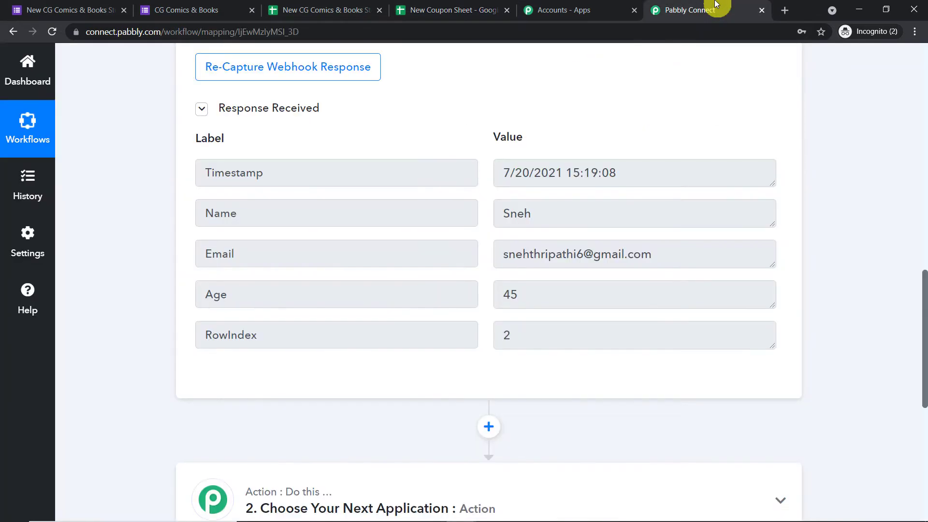
Search 'GOO' and choose Google Sheets as the second action step's app.
scroll(614, 182, "down", 7)
left_click(459, 131)
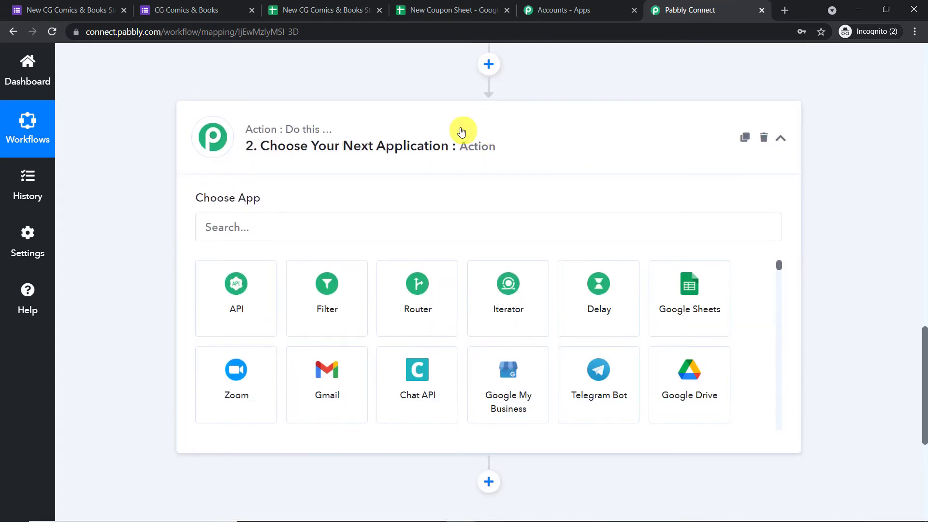
left_click(299, 230)
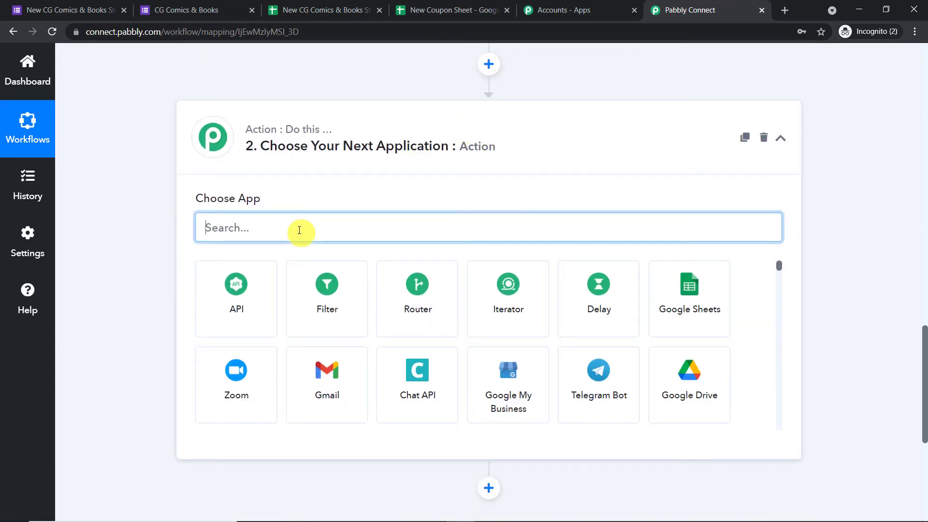
type("GOO")
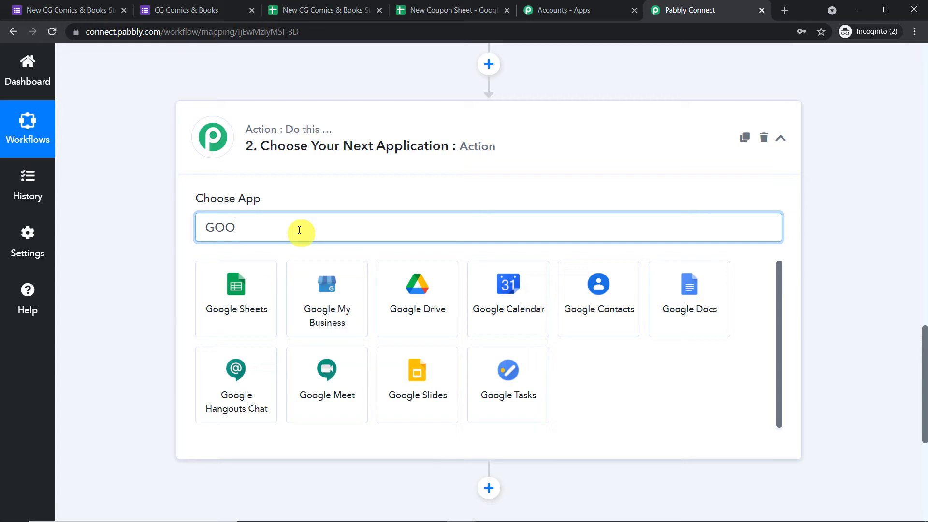
left_click(270, 301)
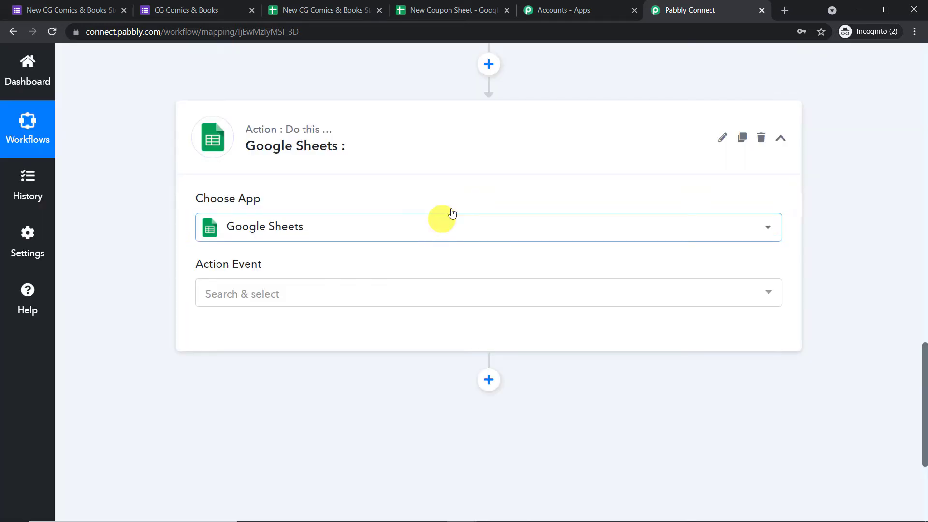
Set the action event to Lookup Spreadsheet Rows and start connecting the Google Sheets account.
left_click(368, 292)
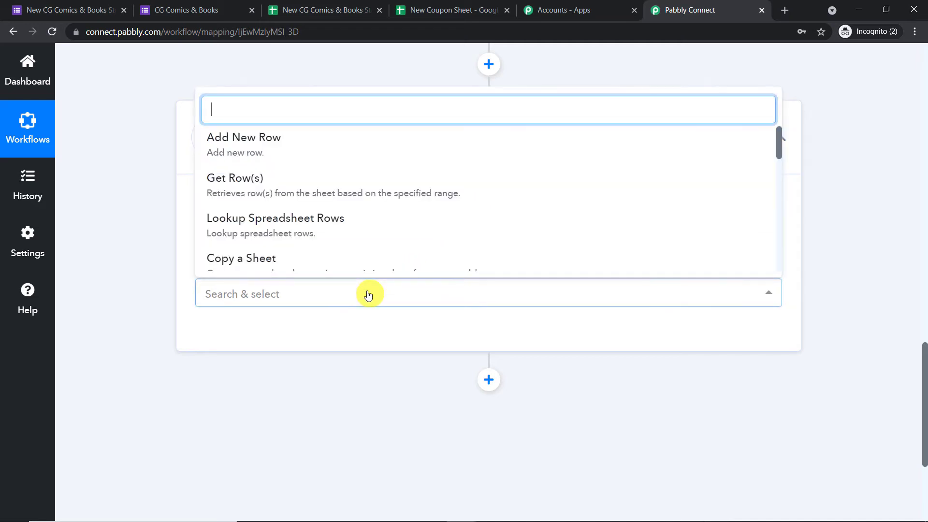
scroll(421, 210, "down", 4)
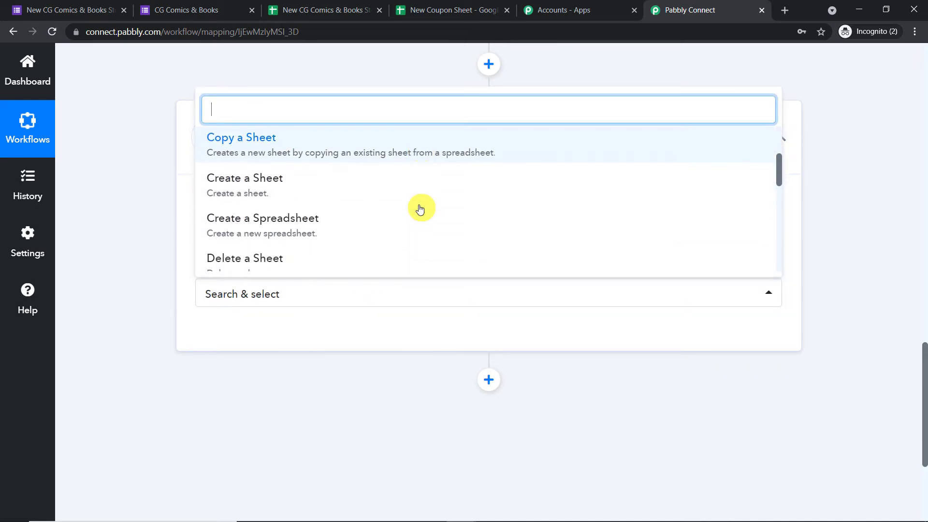
scroll(421, 210, "down", 7)
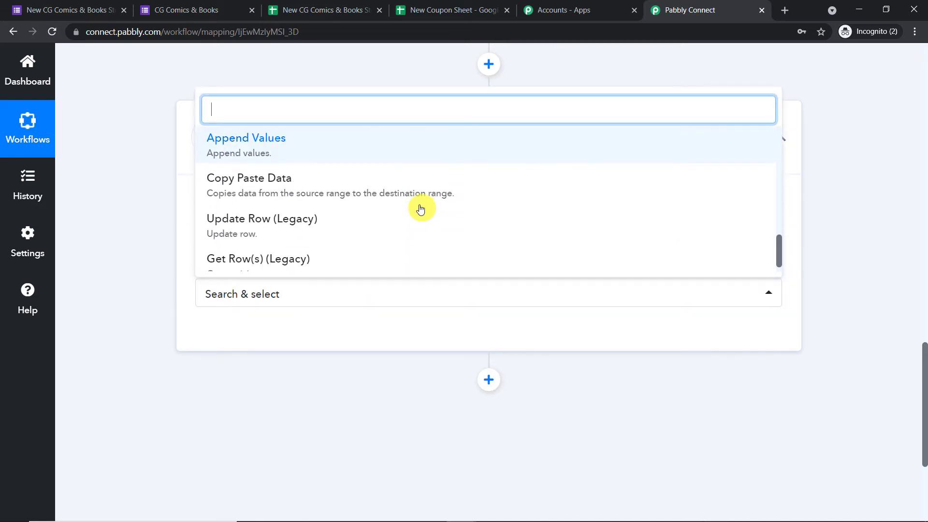
scroll(421, 209, "up", 10)
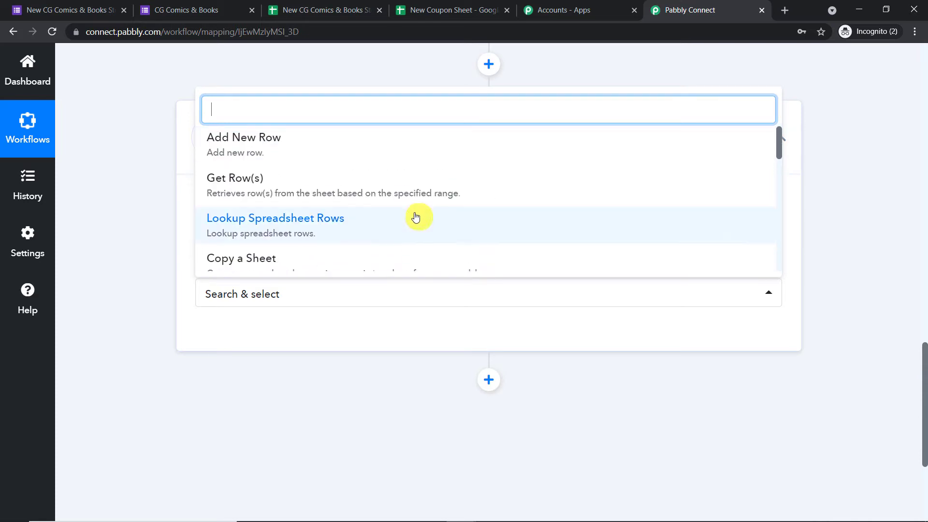
scroll(322, 228, "up", 1)
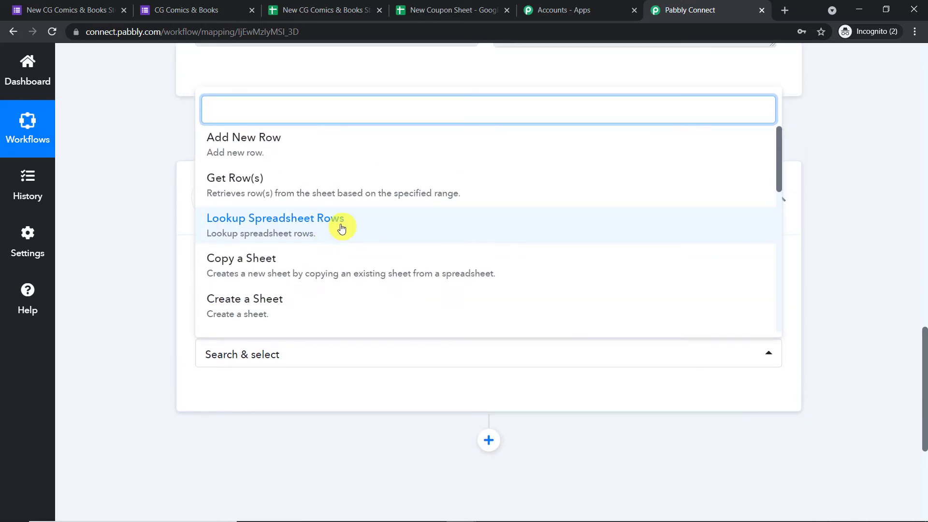
left_click(341, 228)
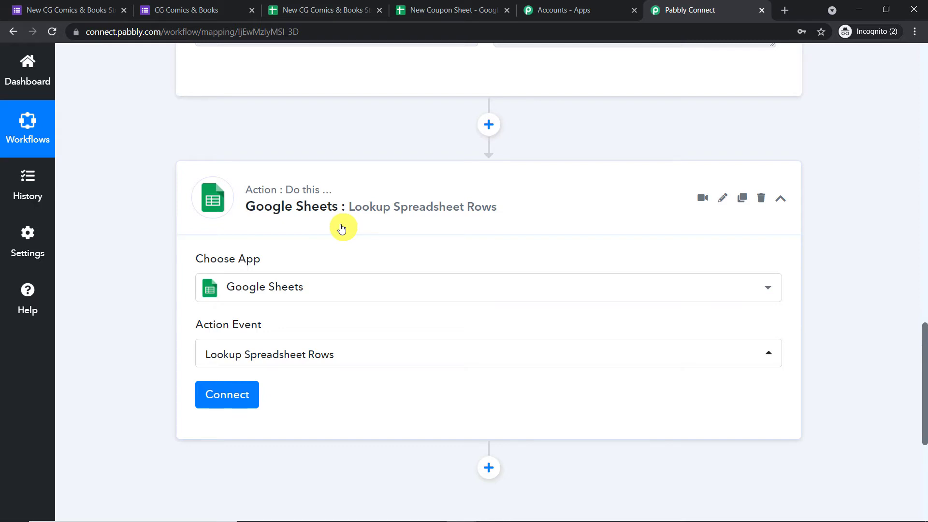
scroll(314, 224, "down", 3)
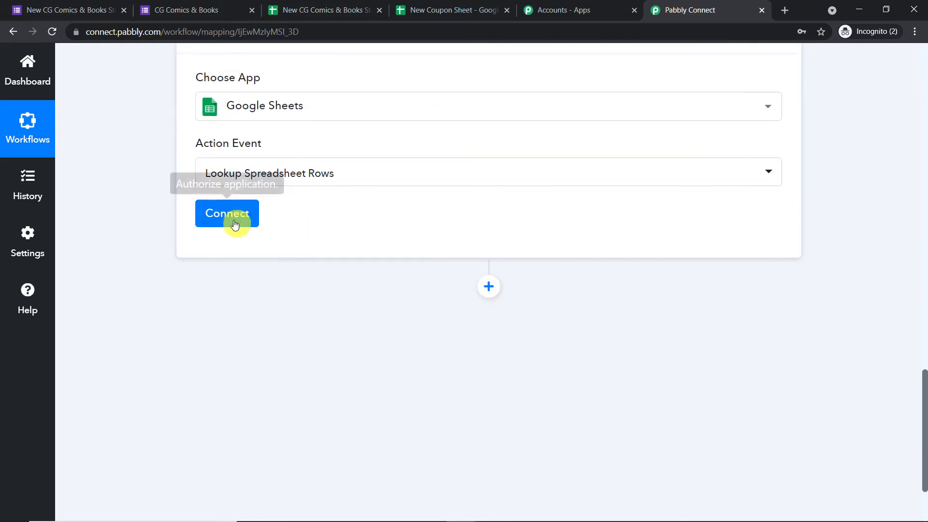
left_click(232, 220)
Add a new Google Sheets connection, authorizing the Google account and acknowledging Authorization Successful.
left_click(494, 200)
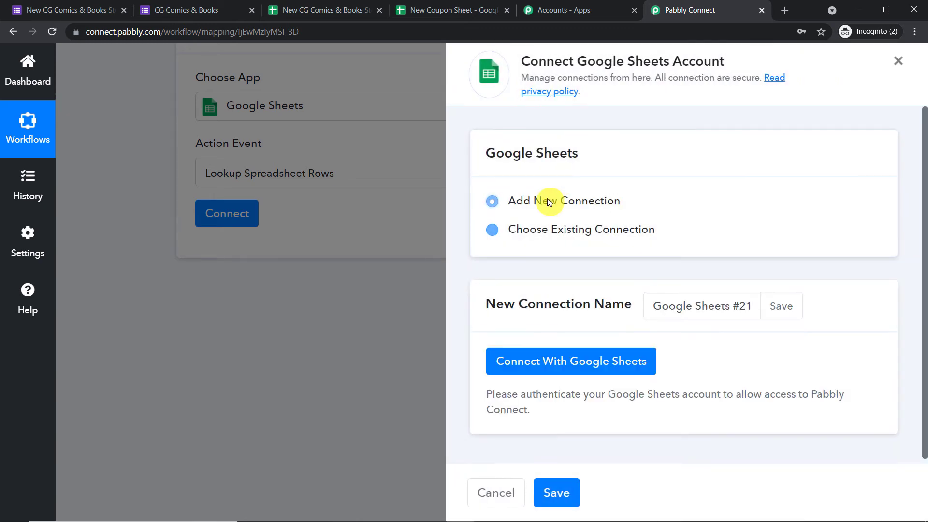
left_click(558, 363)
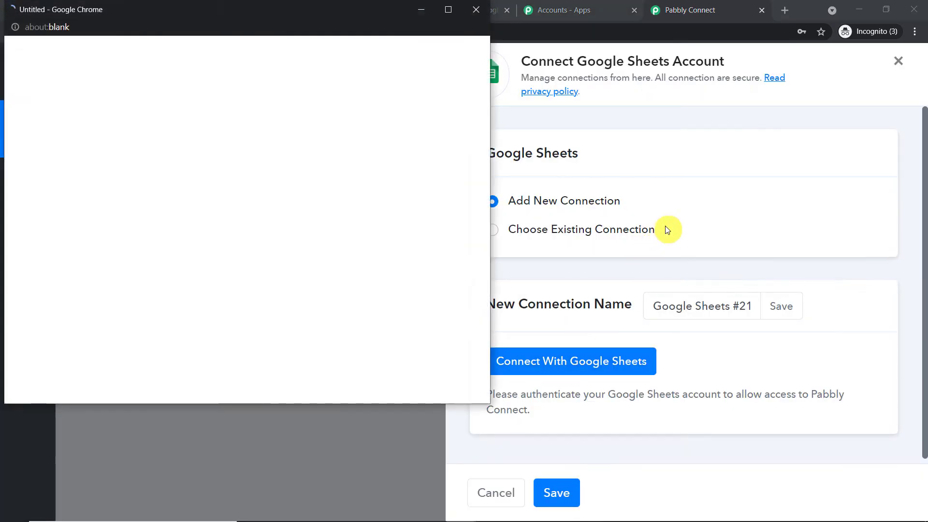
left_click(233, 247)
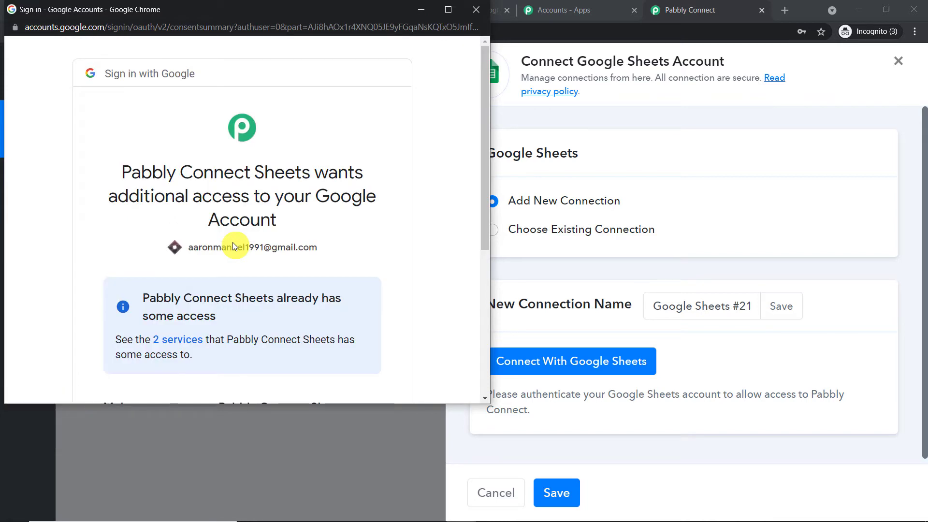
scroll(274, 233, "down", 2)
scroll(353, 199, "down", 1)
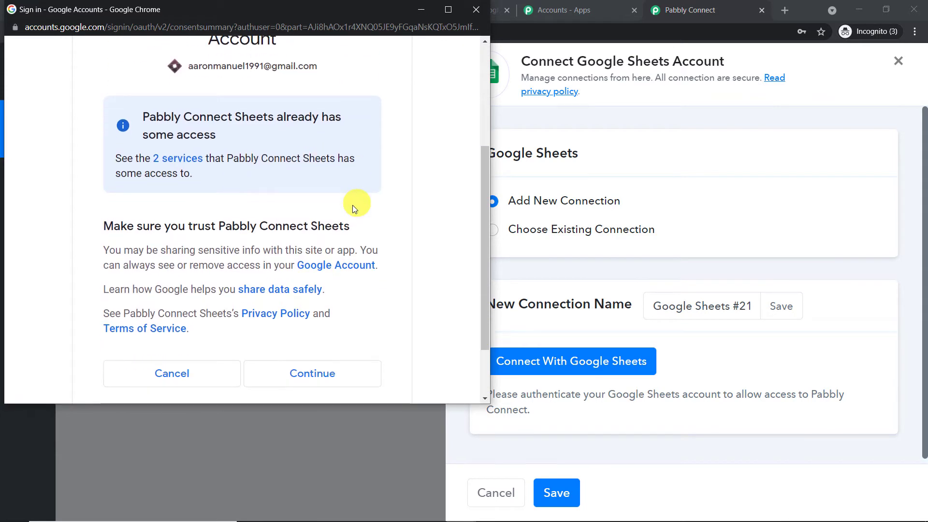
left_click(323, 378)
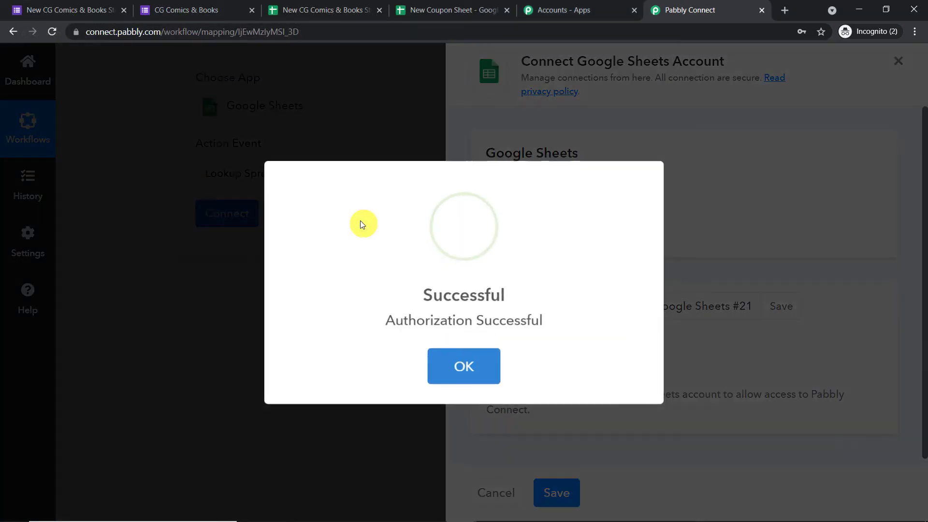
left_click(488, 361)
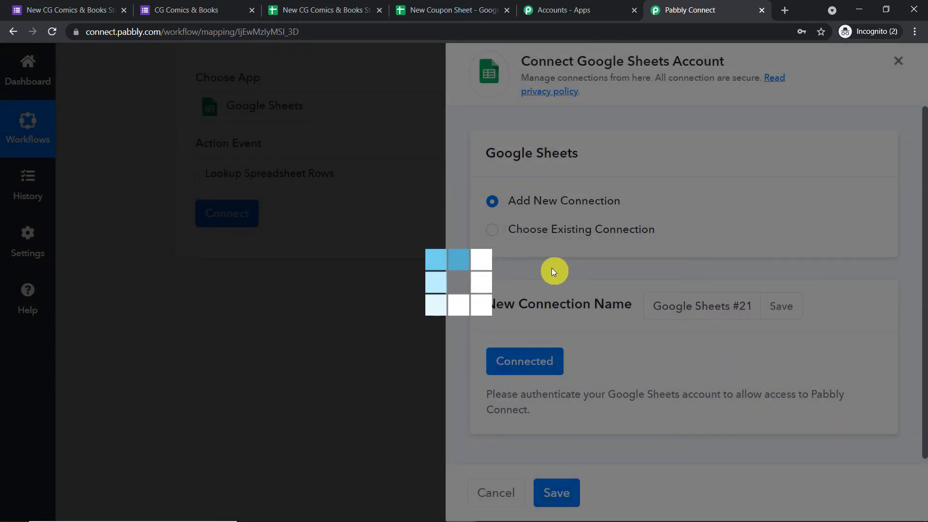
scroll(552, 268, "down", 2)
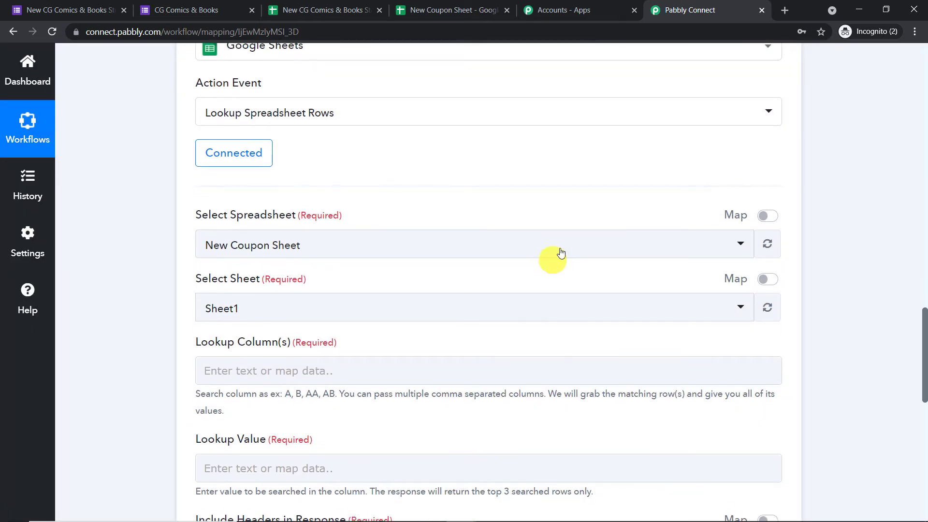
Choose New Coupon Sheet as the lookup step's spreadsheet, checking its columns in Sheets.
scroll(561, 249, "down", 2)
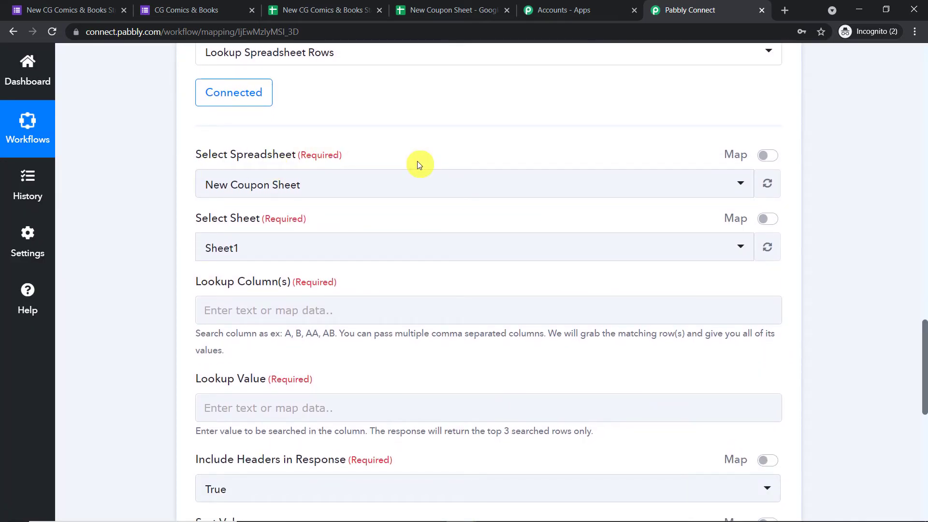
left_click(464, 9)
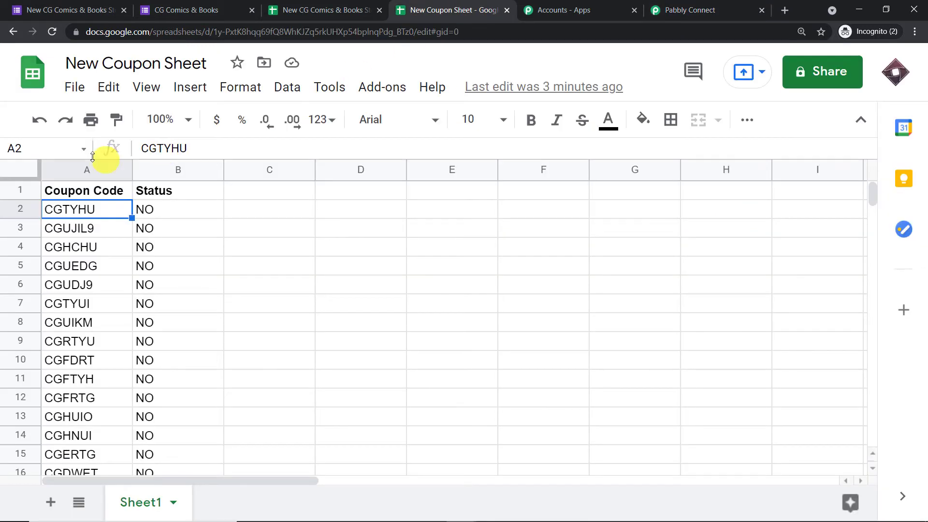
left_click(713, 5)
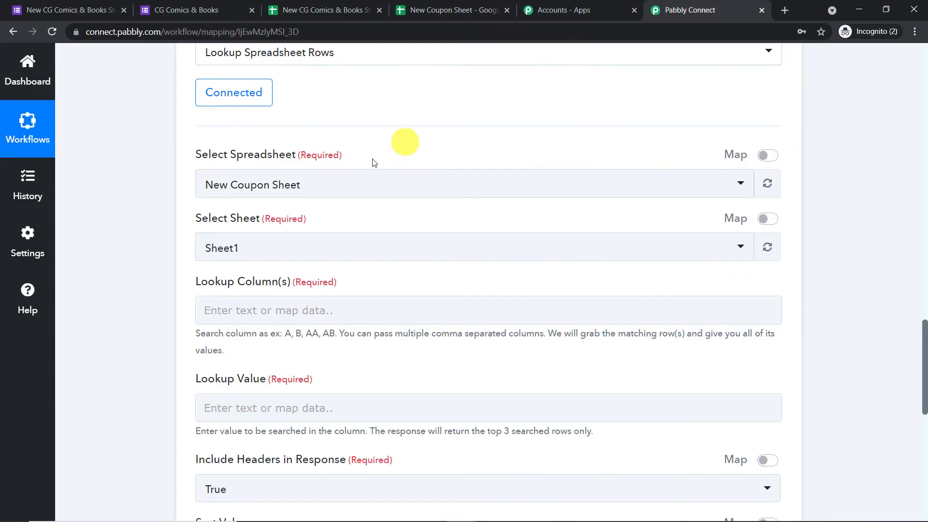
left_click(331, 185)
scroll(428, 276, "down", 8)
scroll(425, 279, "up", 10)
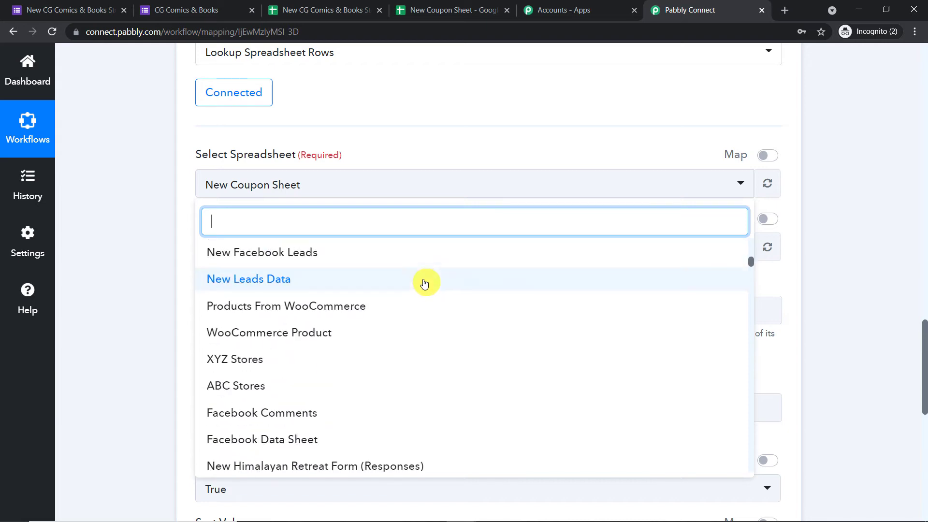
scroll(426, 266, "up", 2)
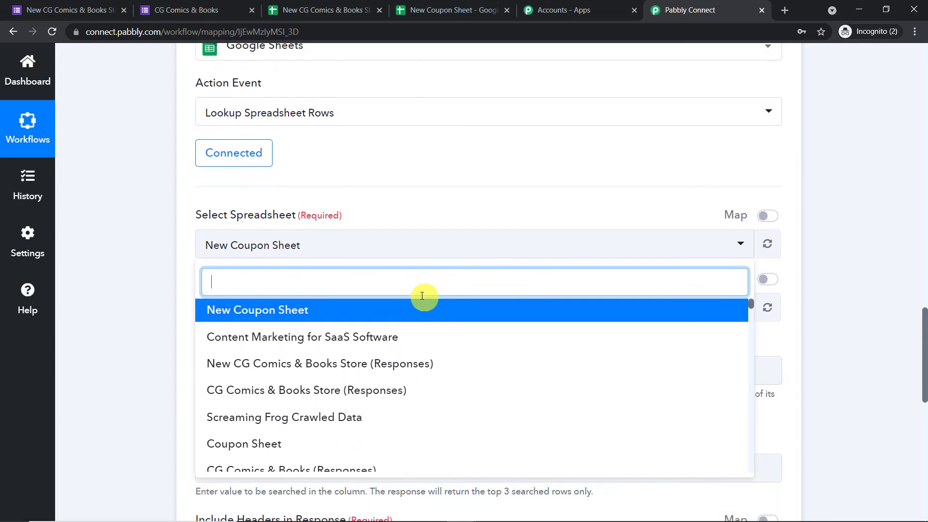
left_click(325, 313)
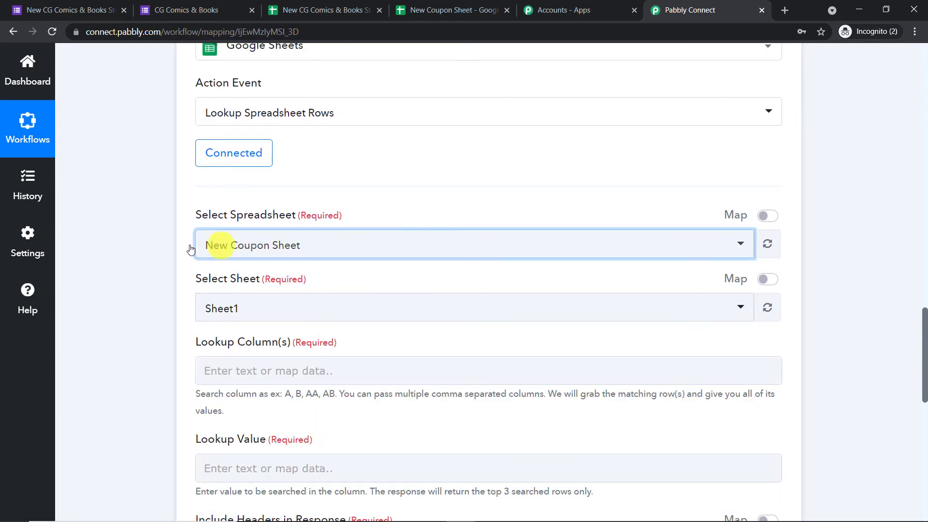
scroll(275, 251, "down", 3)
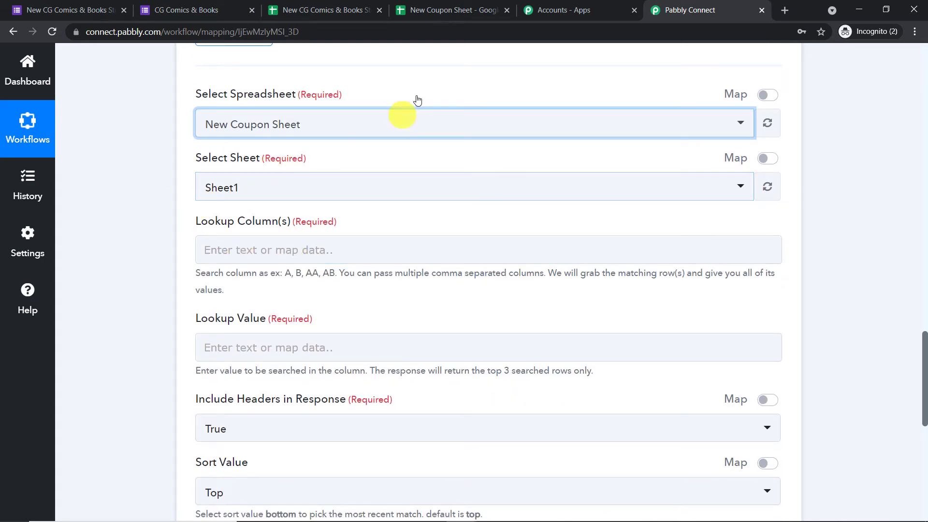
left_click(469, 10)
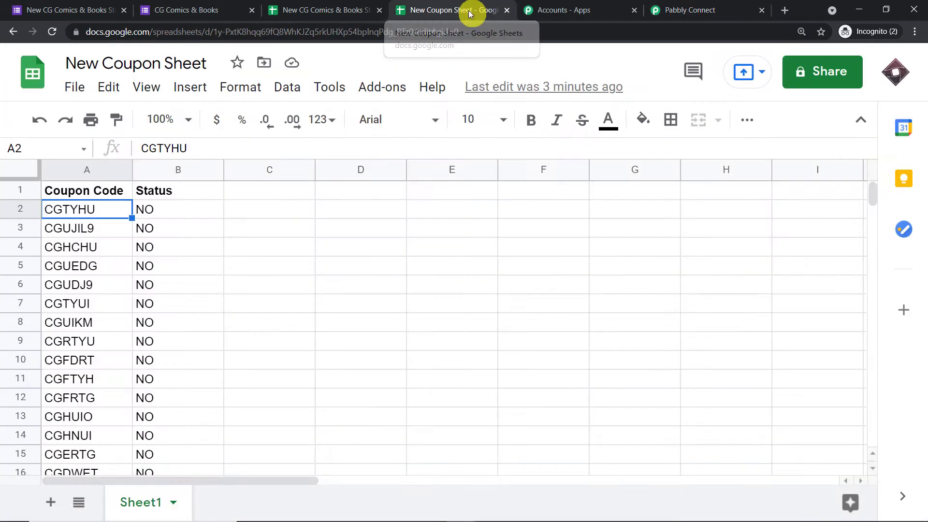
left_click(708, 4)
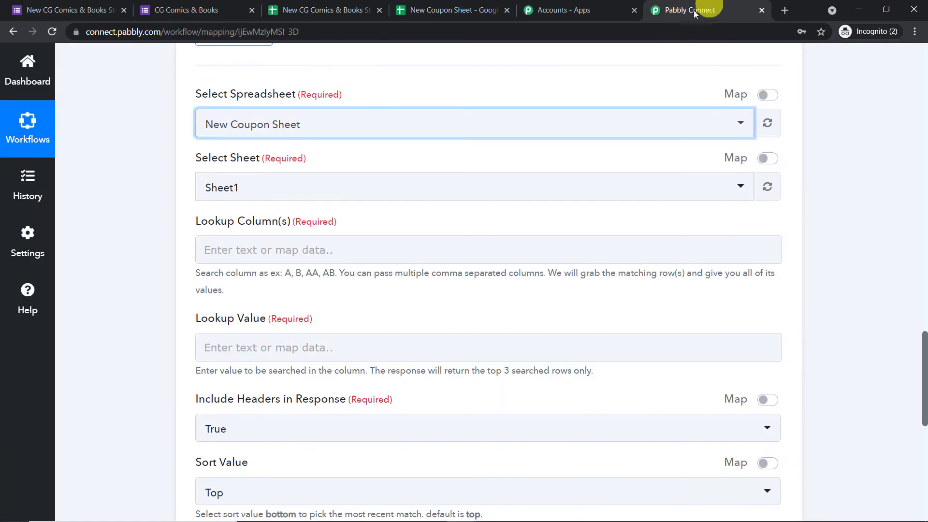
Check the Status values in column B of the sheet, then begin filling Lookup Column(s).
scroll(331, 245, "down", 1)
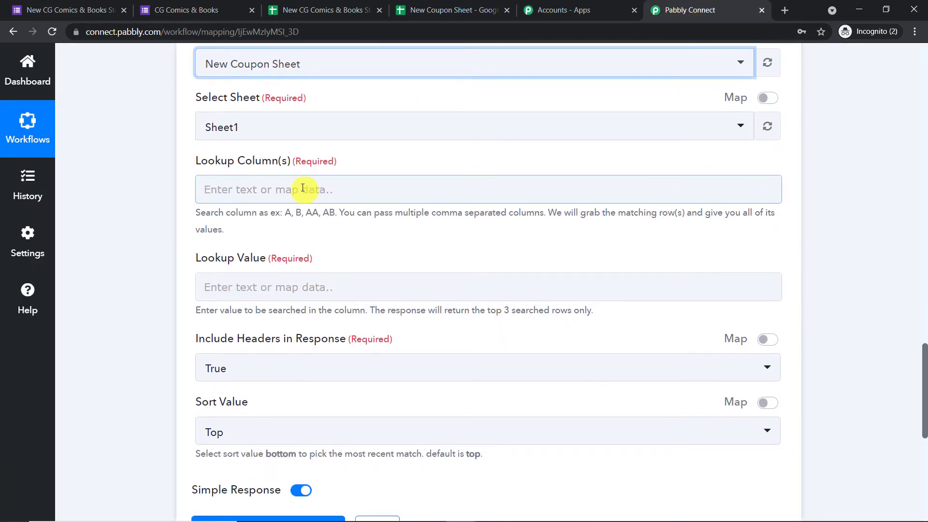
left_click(302, 188)
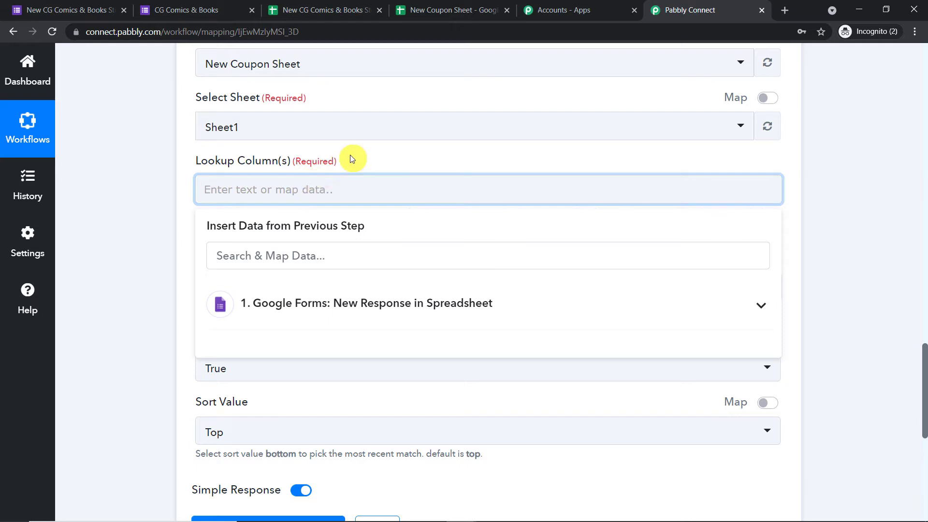
left_click(471, 10)
left_click(174, 193)
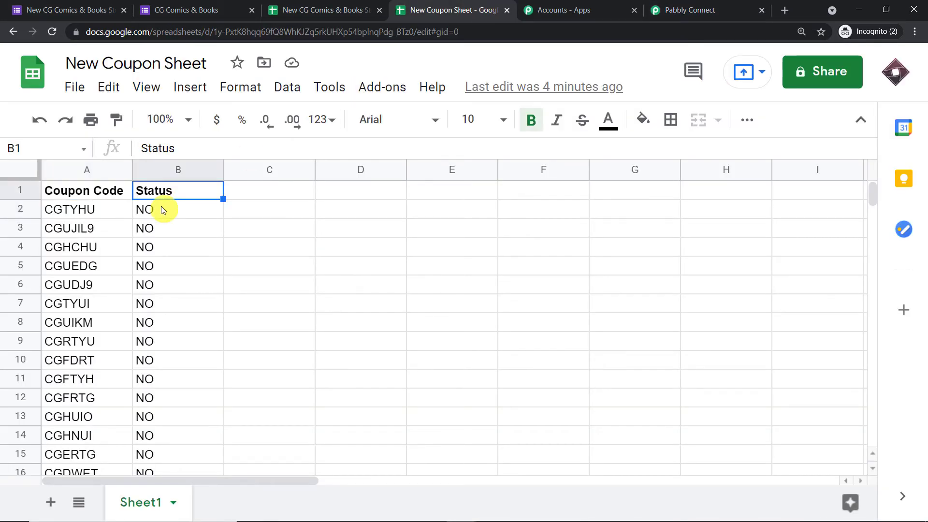
left_click_drag(161, 206, 181, 407)
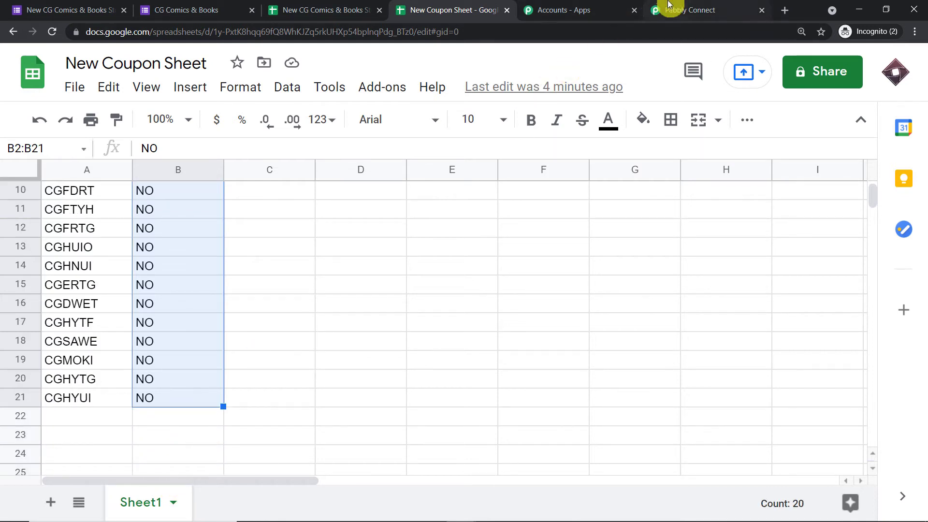
left_click(677, 10)
left_click(279, 182)
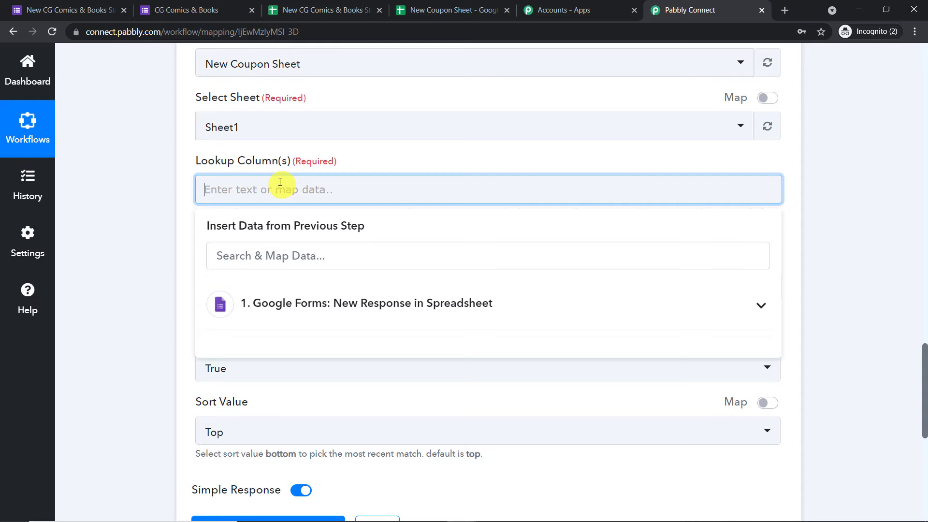
Enter B as the Lookup Column.
type("B")
left_click(359, 159)
left_click(447, 9)
scroll(146, 229, "up", 4)
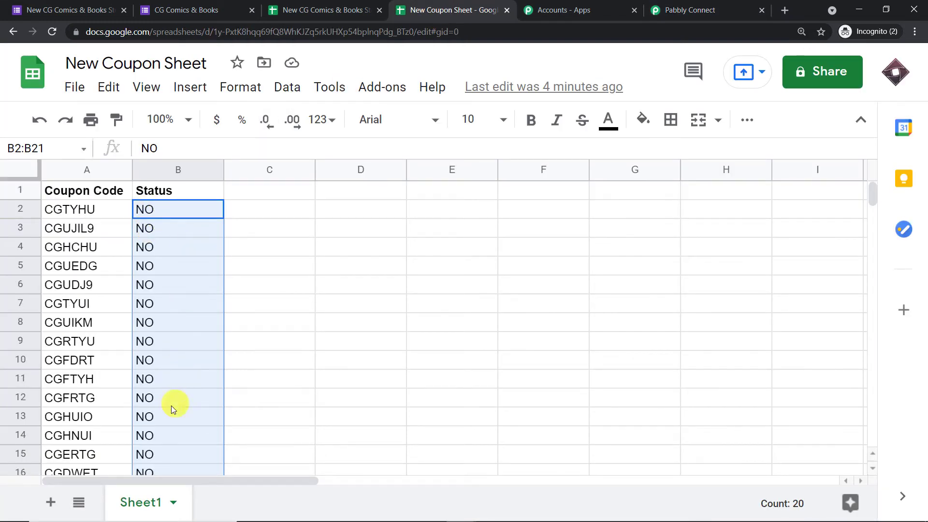
left_click(691, 10)
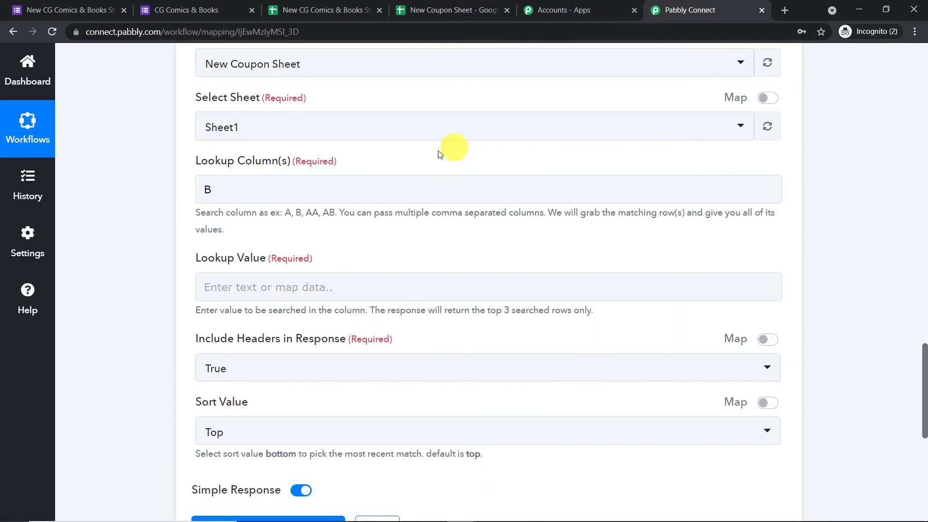
scroll(368, 194, "down", 1)
Enter NO as the Lookup Value, checking the Status and Coupon Code headers in the sheet.
left_click(289, 228)
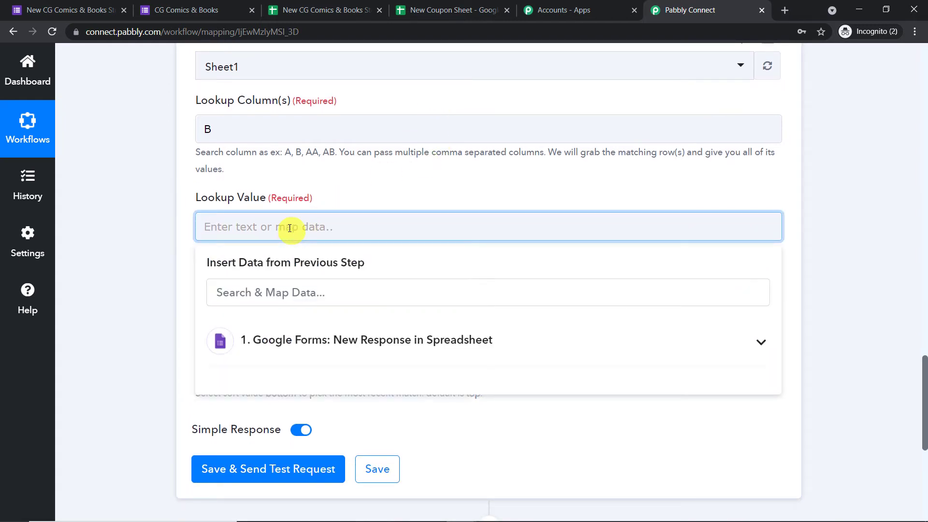
type("NO")
left_click(366, 166)
scroll(372, 179, "down", 1)
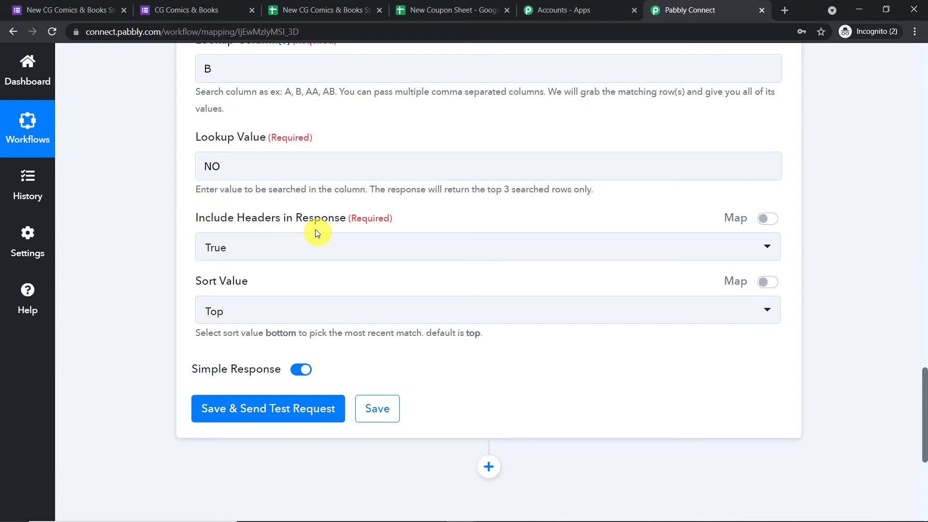
left_click(437, 8)
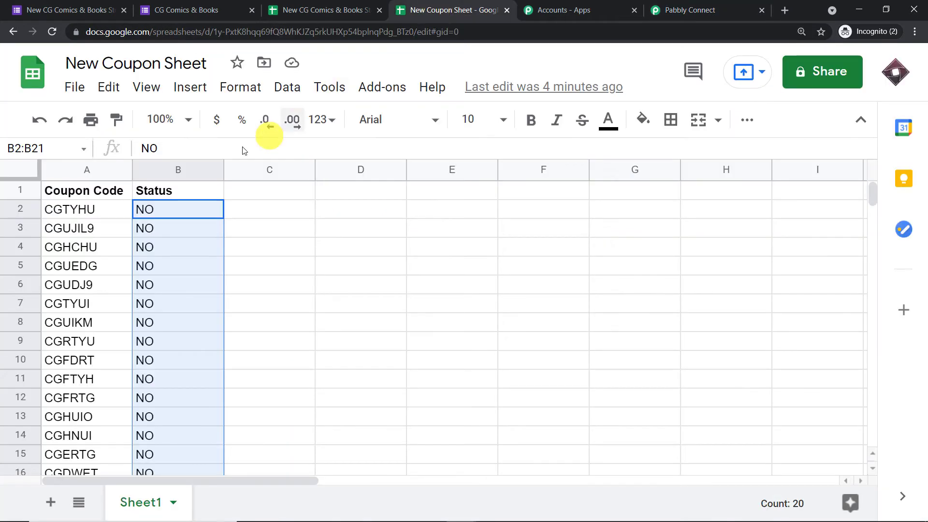
left_click(152, 192)
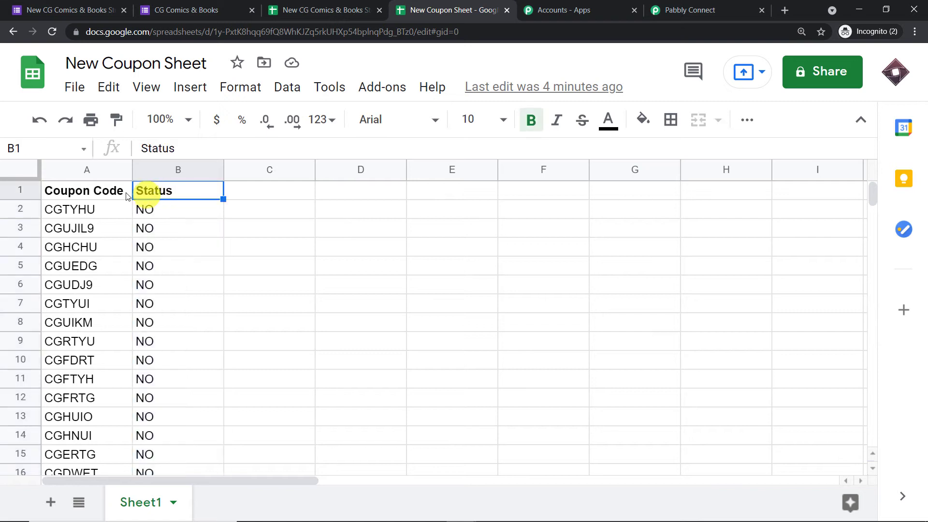
left_click(85, 190)
left_click(151, 193)
Set Include Headers in Response to False.
left_click(686, 8)
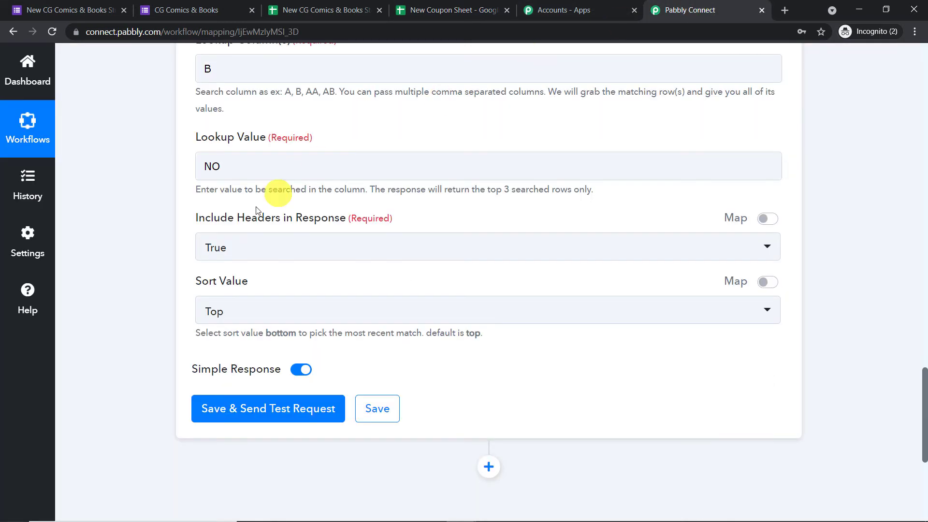
left_click(226, 246)
left_click(234, 335)
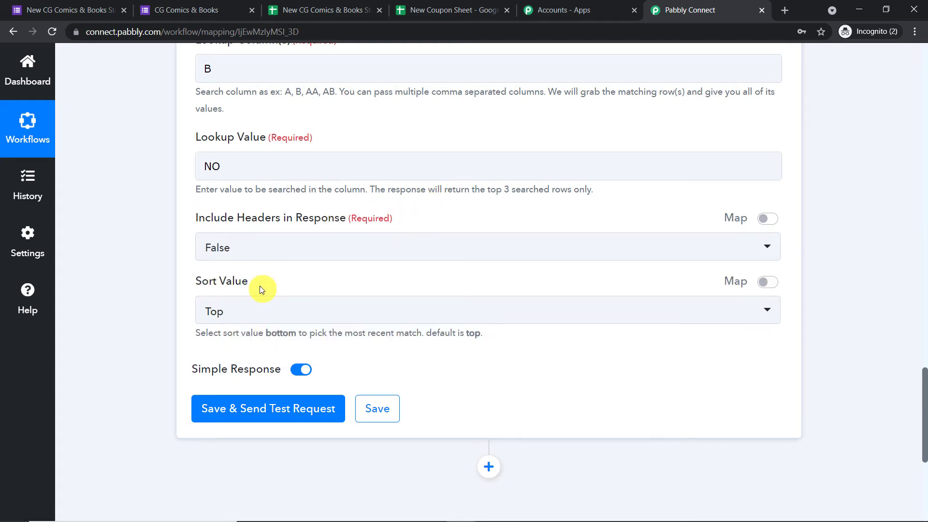
left_click(468, 11)
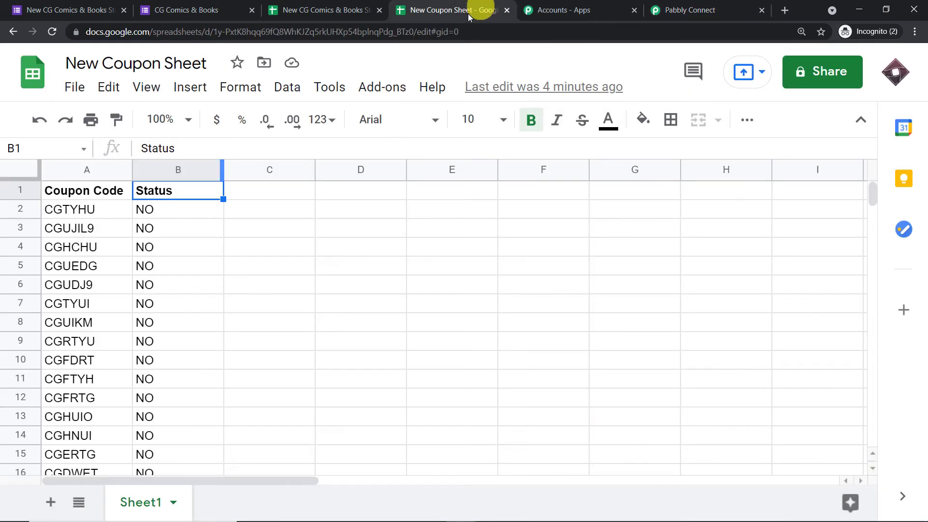
scroll(174, 291, "down", 5)
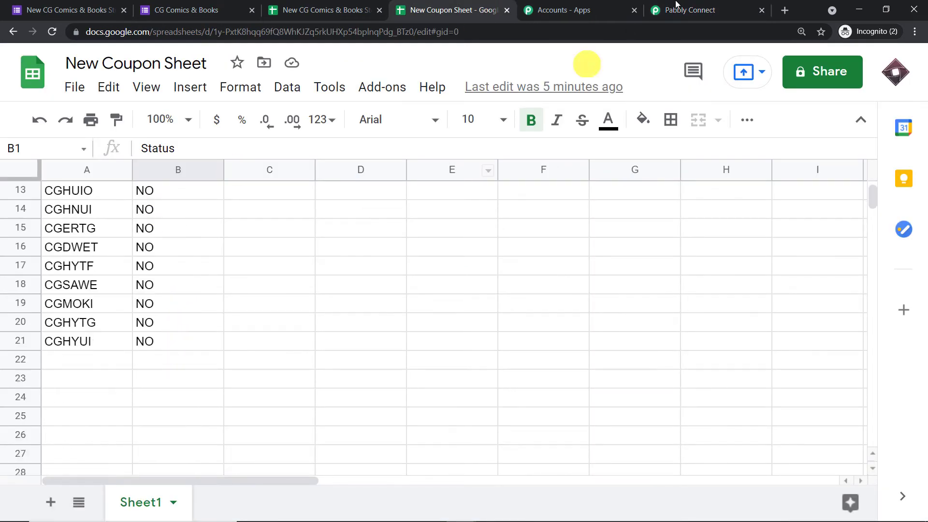
left_click(687, 11)
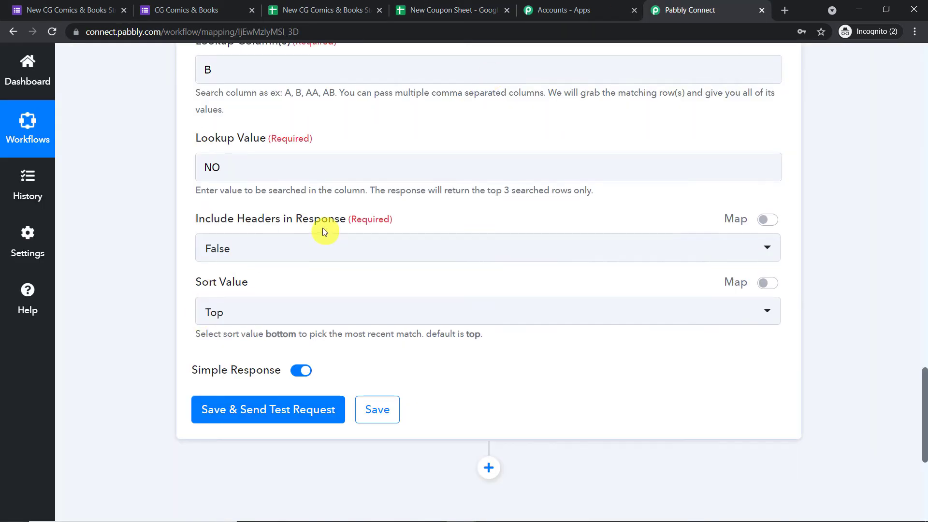
scroll(325, 233, "up", 2)
scroll(326, 234, "down", 3)
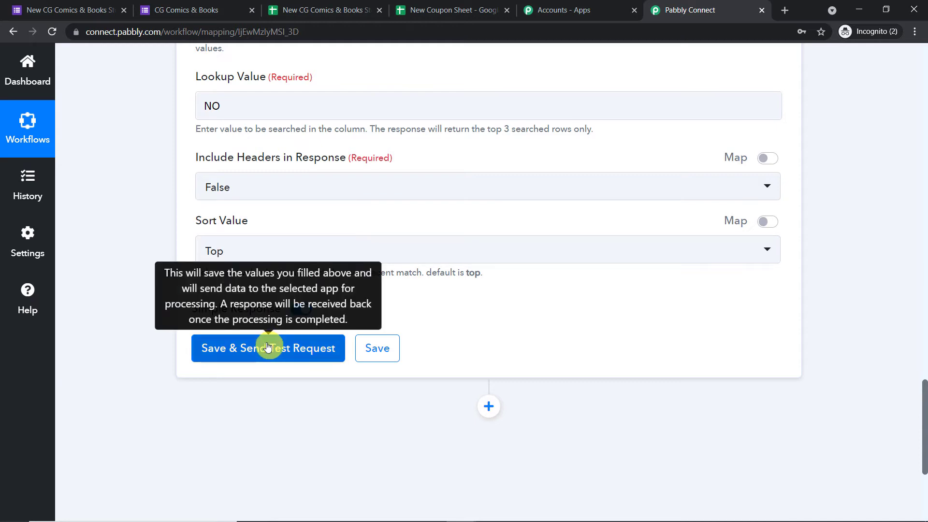
Select the first three Status values (B2:B4) in New Coupon Sheet for reference.
scroll(330, 304, "up", 5)
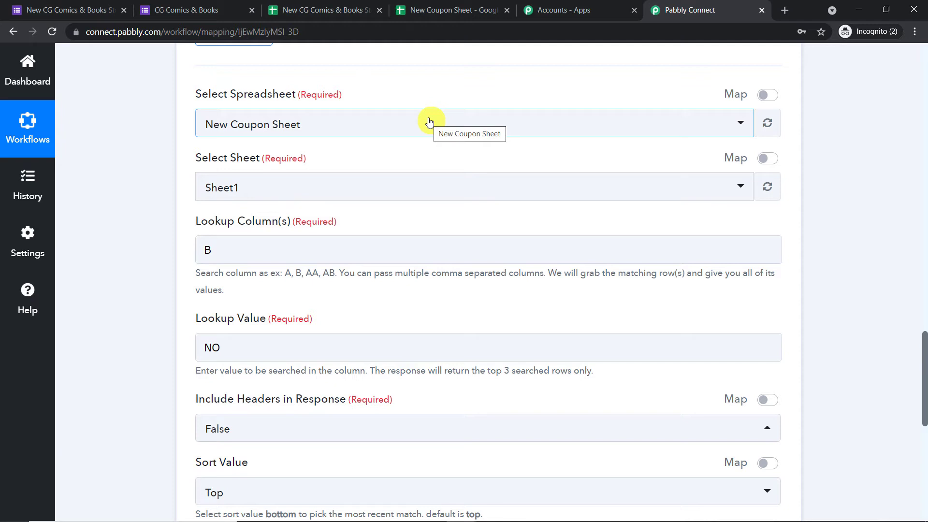
left_click(462, 10)
scroll(233, 286, "up", 5)
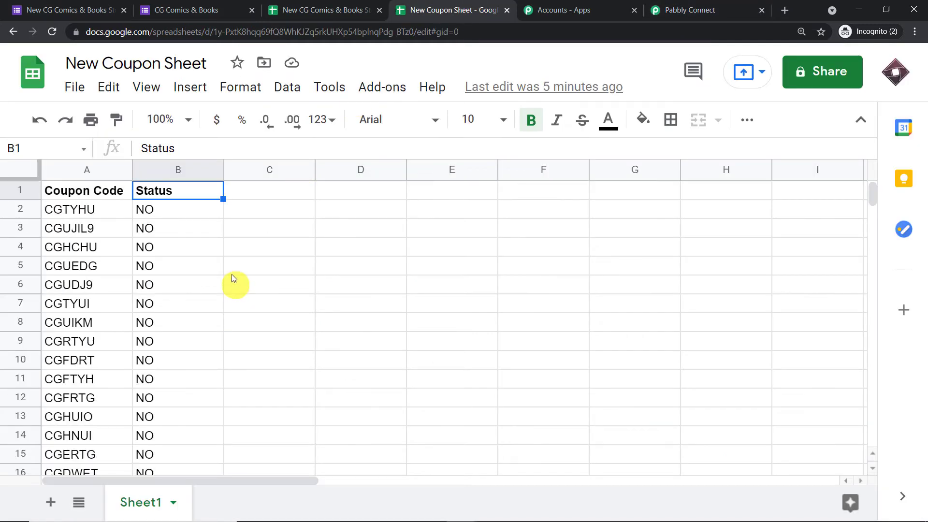
left_click(168, 211)
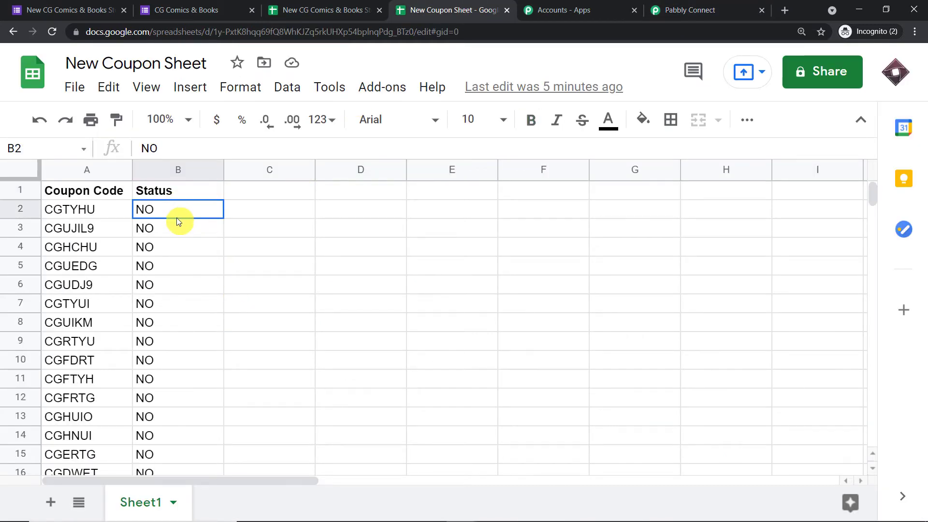
left_click_drag(176, 217, 181, 245)
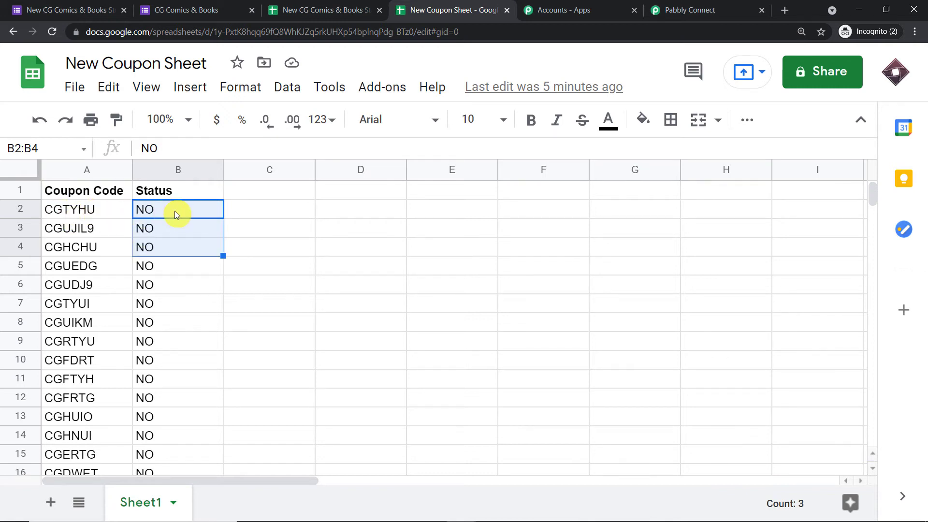
Save the coupon lookup settings and send a test request.
left_click(687, 10)
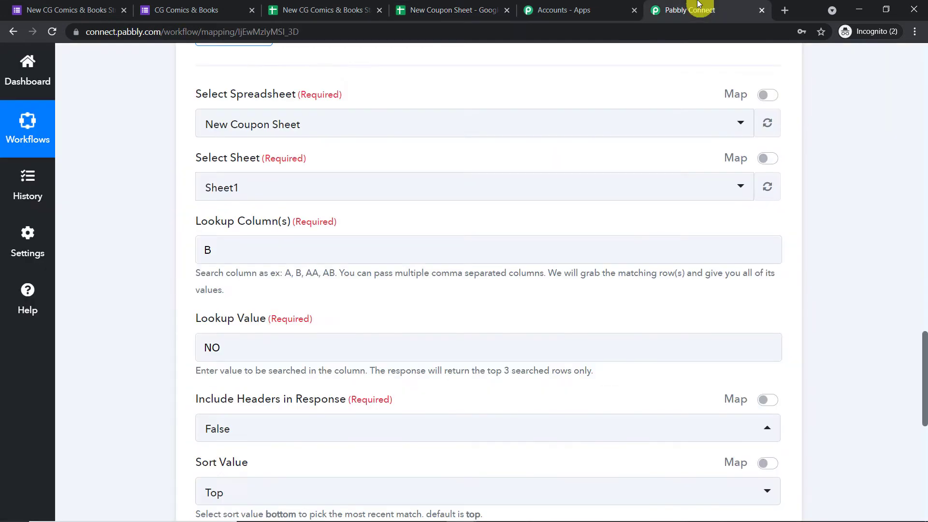
scroll(390, 225, "down", 1)
scroll(390, 225, "down", 7)
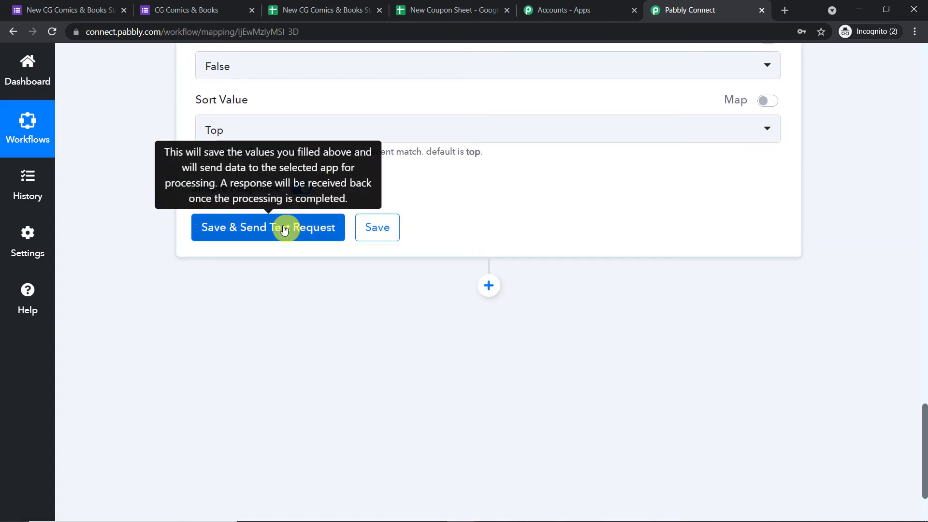
left_click(466, 11)
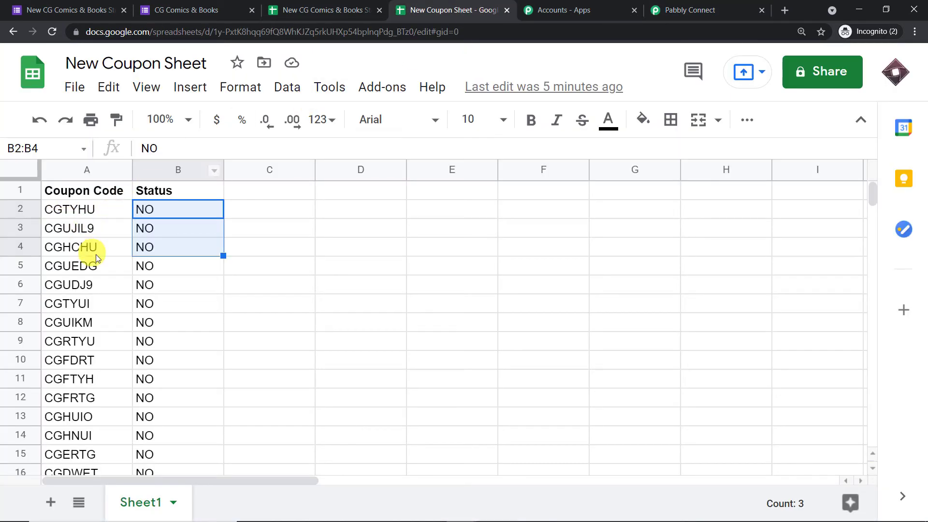
left_click(687, 10)
left_click(291, 224)
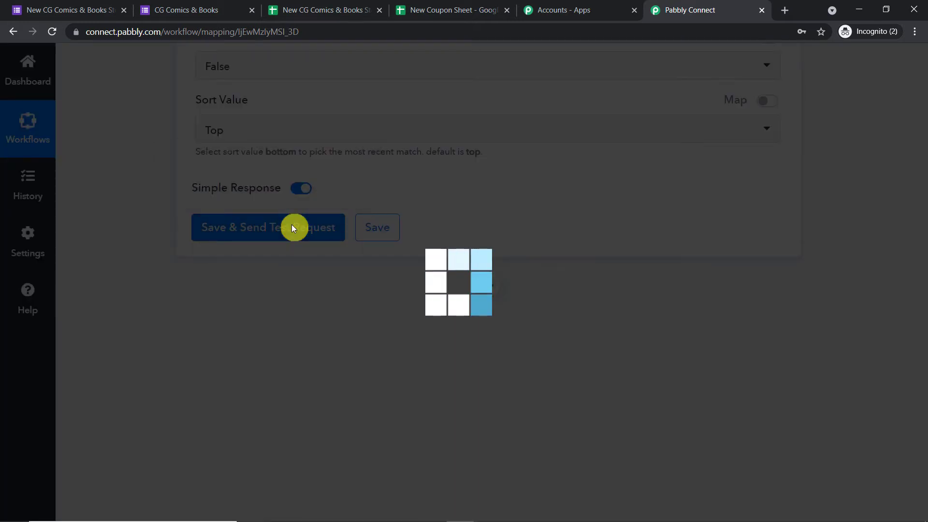
Match returned coupons CGTYHU and CGUJIL9 against cells A2 and A3 of New Coupon Sheet.
scroll(547, 248, "down", 1)
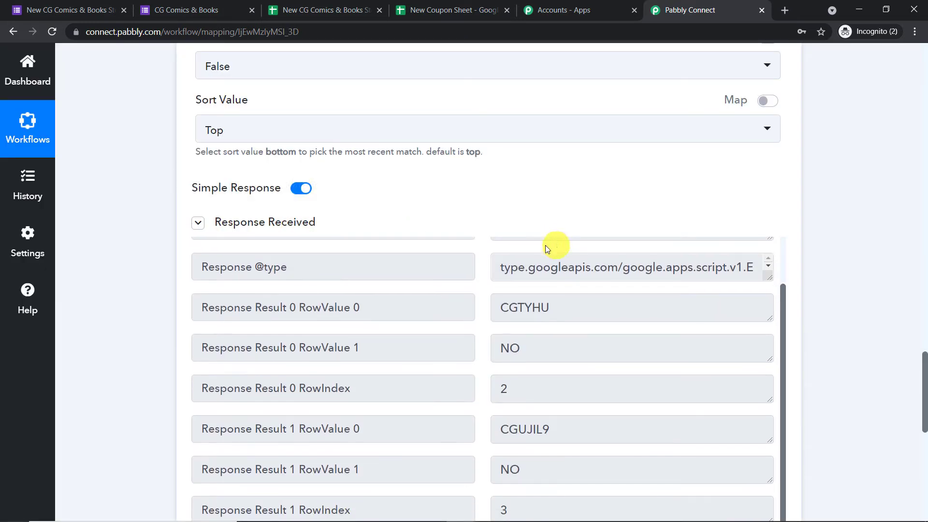
double_click(564, 309)
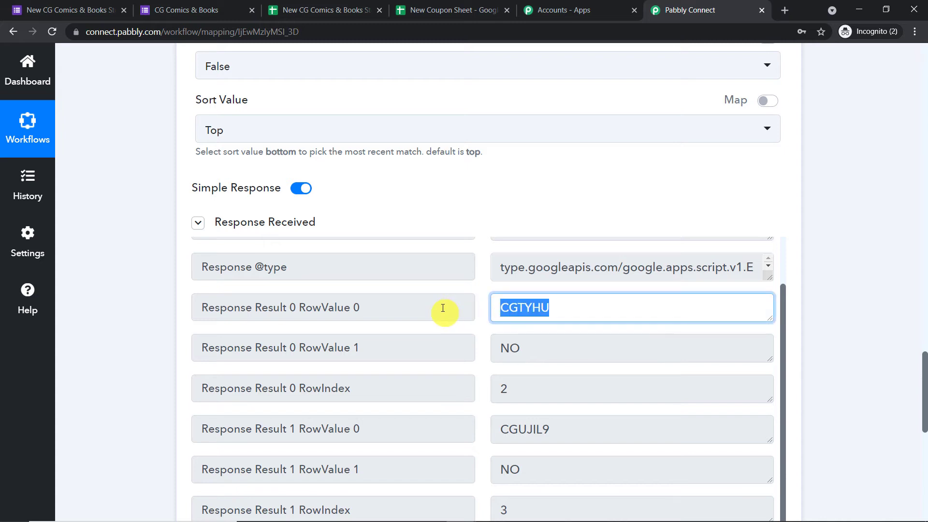
left_click(474, 4)
left_click(51, 209)
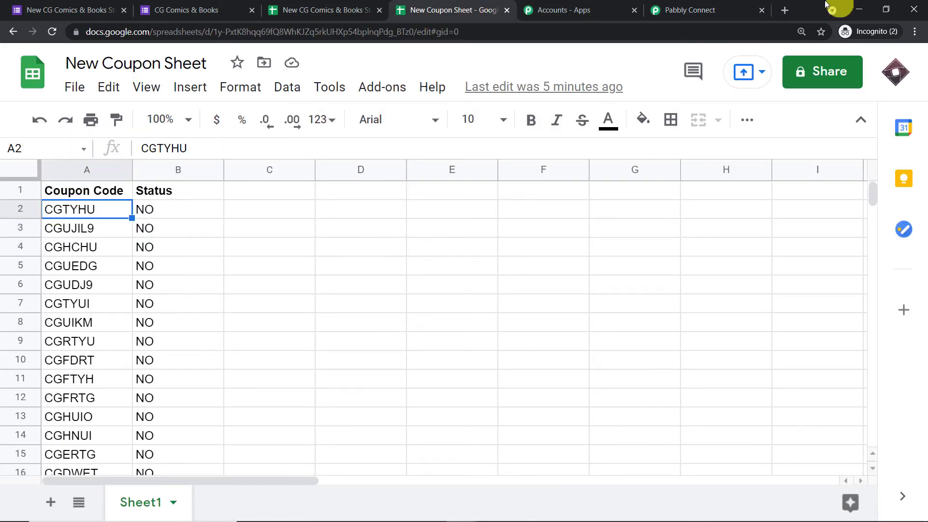
left_click(691, 9)
scroll(672, 264, "down", 1)
double_click(566, 428)
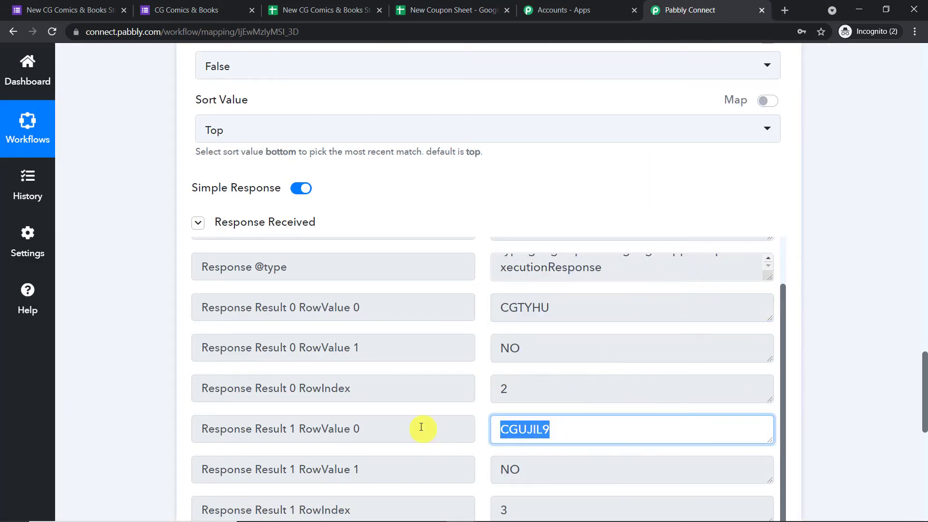
left_click(462, 10)
left_click(92, 226)
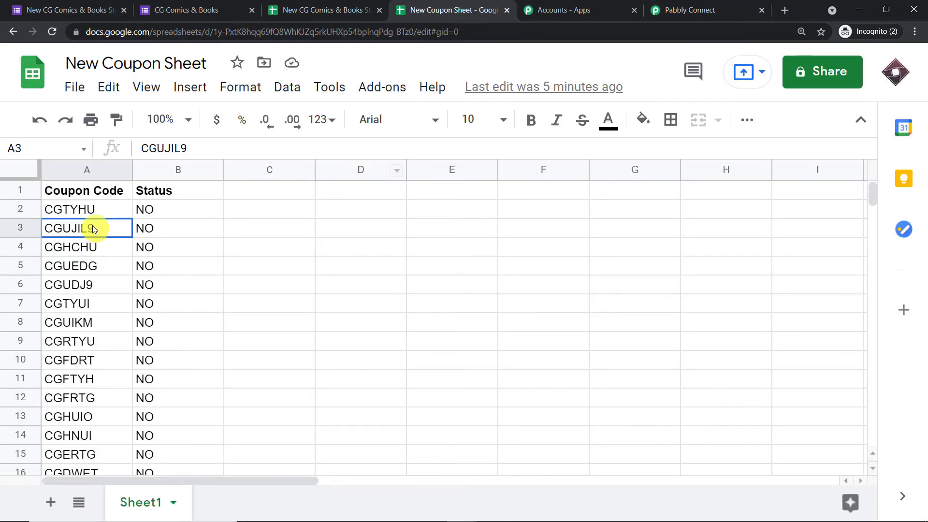
left_click(690, 6)
Select the third returned coupon CGHCHU and bring up New Coupon Sheet to compare.
scroll(918, 373, "down", 1)
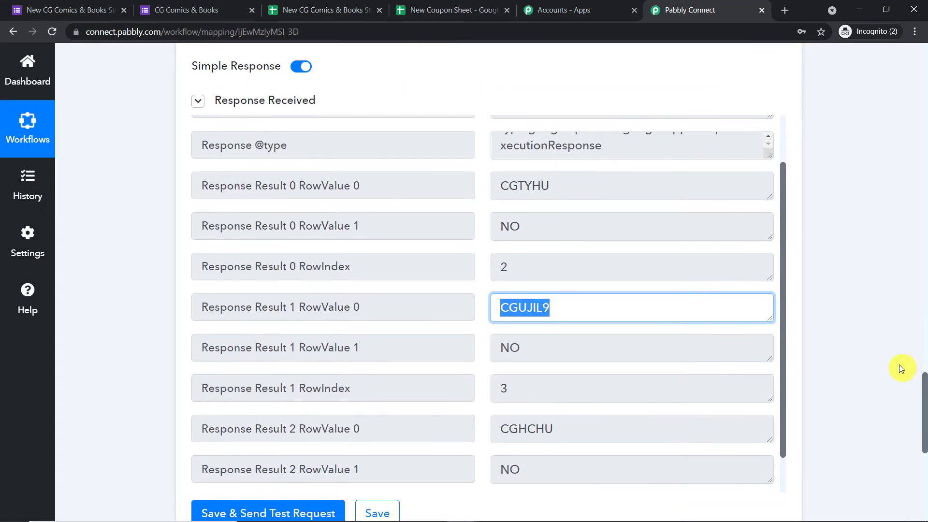
scroll(605, 294, "down", 3)
left_click_drag(604, 309, 483, 307)
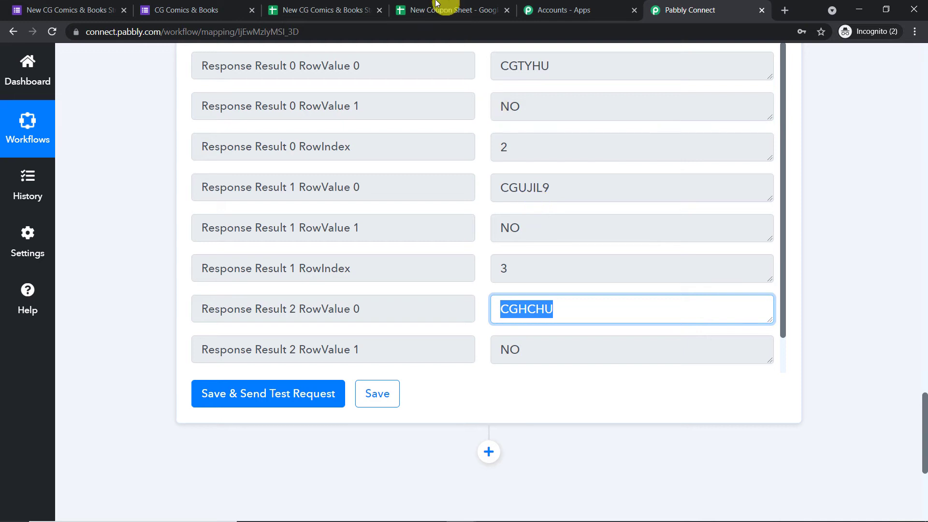
left_click(430, 10)
left_click(71, 247)
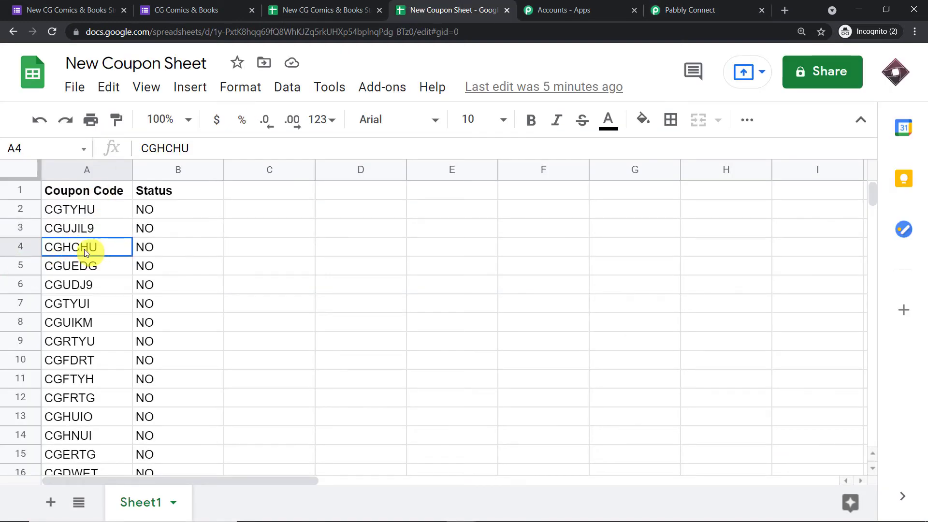
Check coupon CGHCHU's status in B4, then go back to the Pabbly Connect lookup results.
left_click(167, 248)
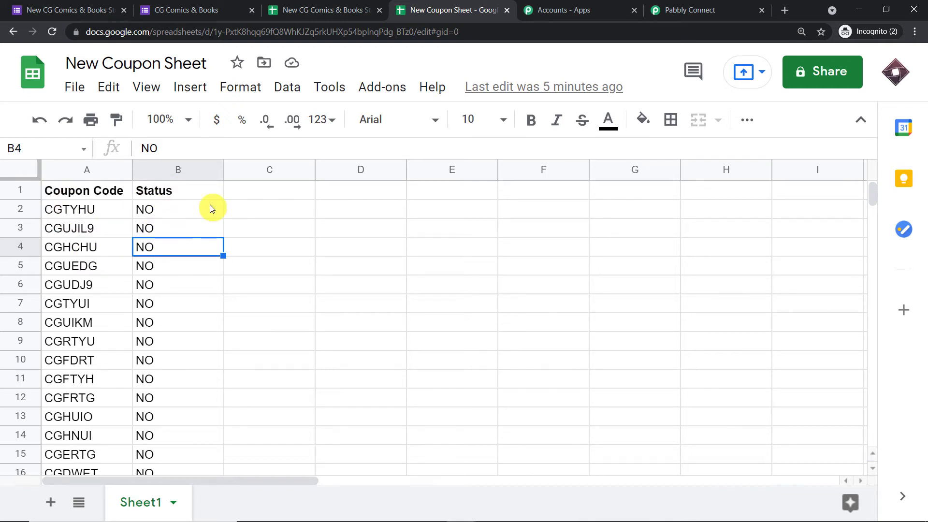
left_click(678, 10)
scroll(487, 208, "down", 2)
scroll(648, 193, "up", 4)
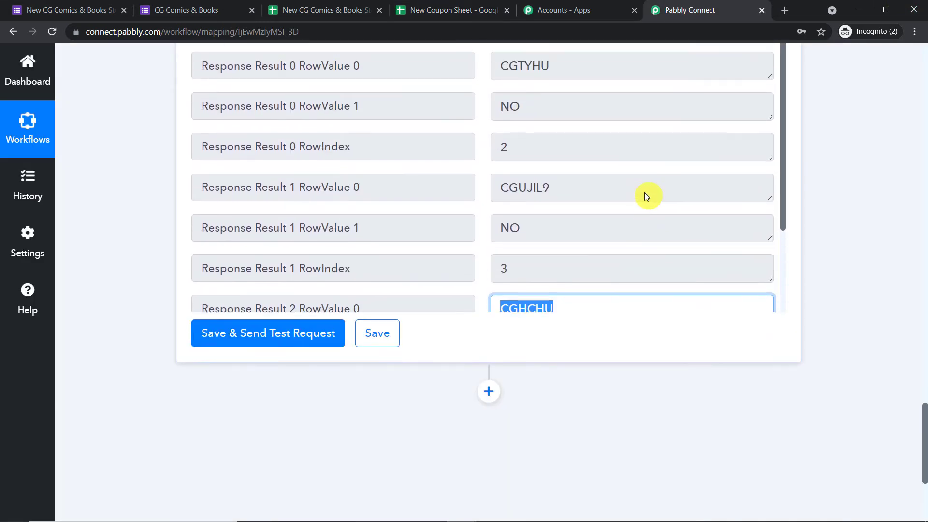
Review coupon CGTYHU and the respondent's name and e-mail in the earlier step data.
scroll(611, 173, "up", 1)
double_click(550, 187)
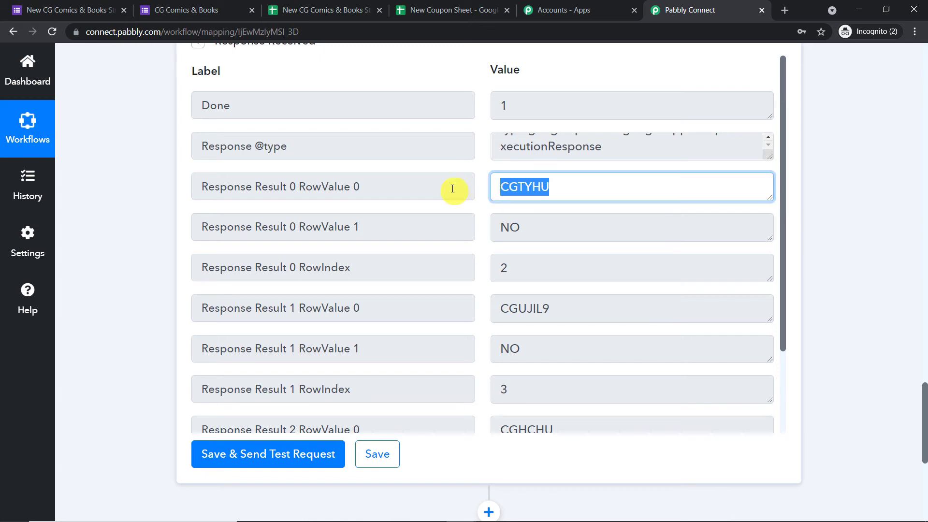
scroll(922, 99, "up", 15)
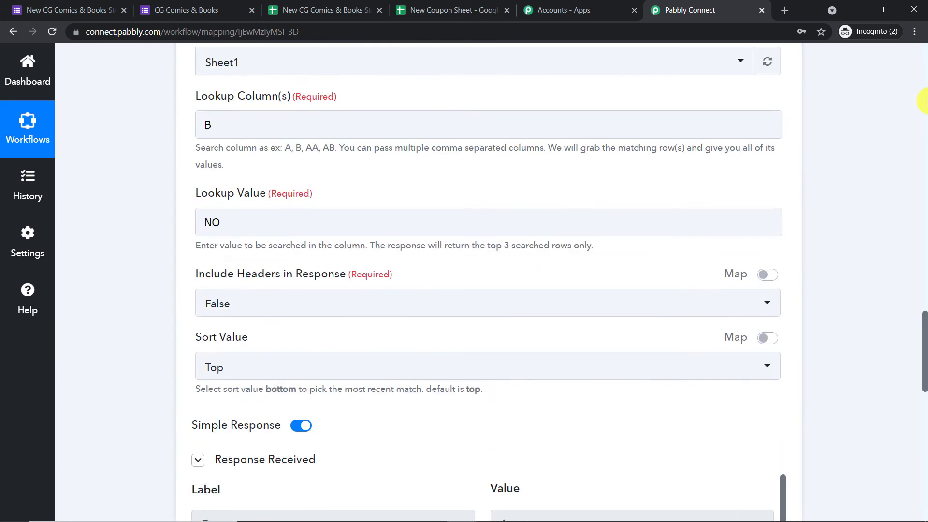
scroll(926, 102, "up", 8)
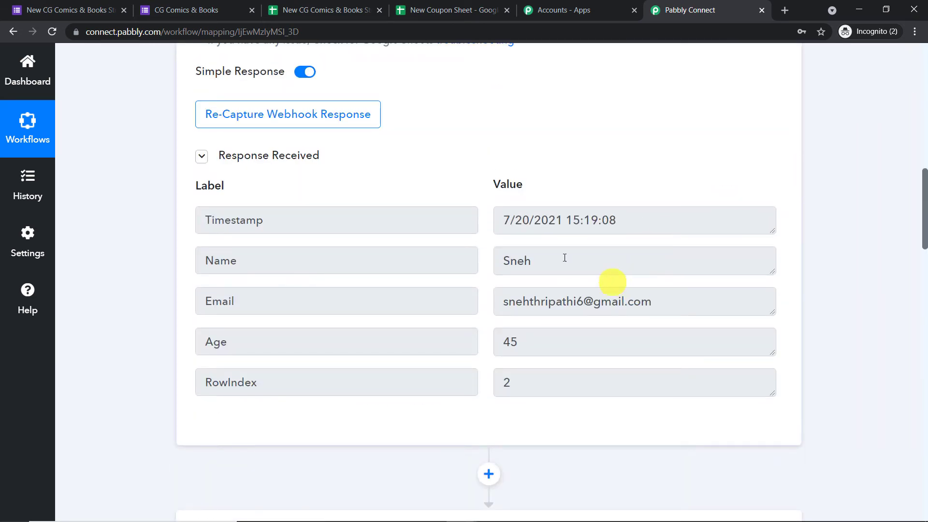
double_click(527, 261)
left_click(668, 290)
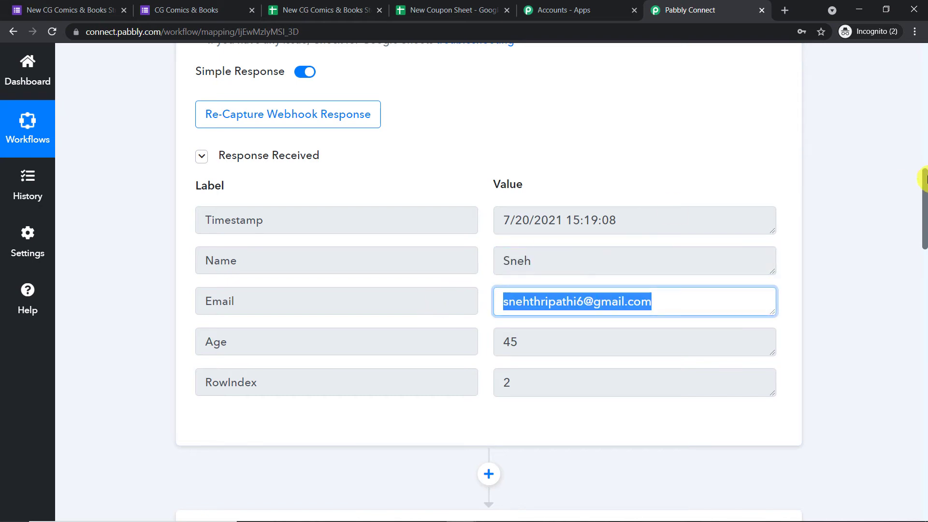
left_click_drag(924, 179, 902, 420)
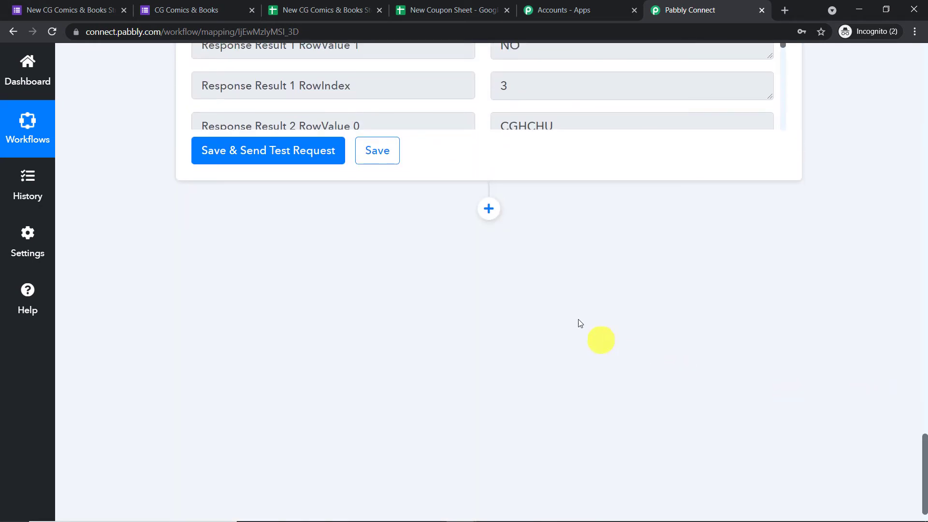
Add a Gmail action step using the Send an Email event and begin connecting an account.
left_click(488, 218)
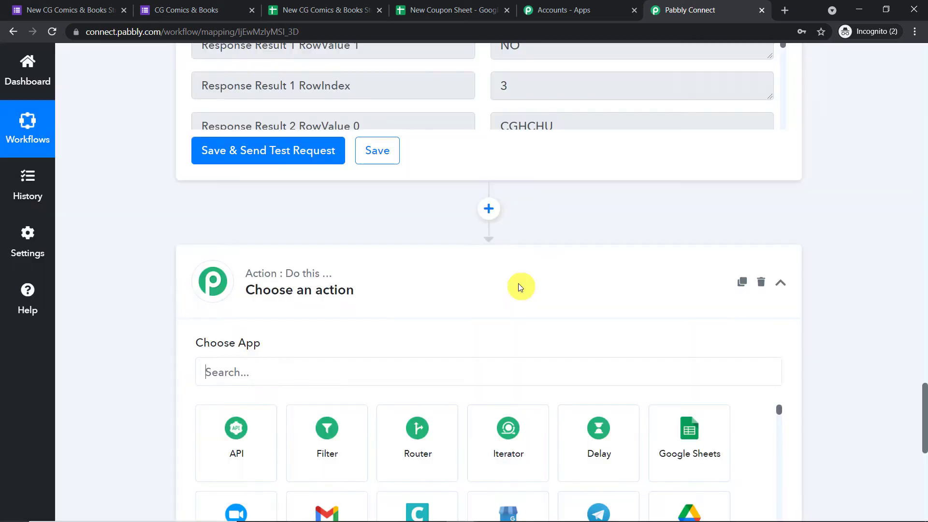
scroll(314, 353, "down", 2)
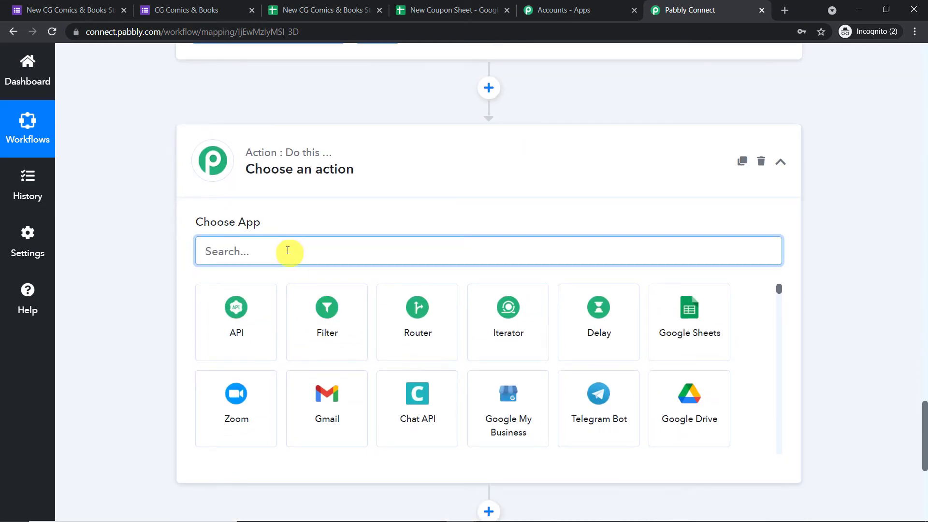
type("Gma")
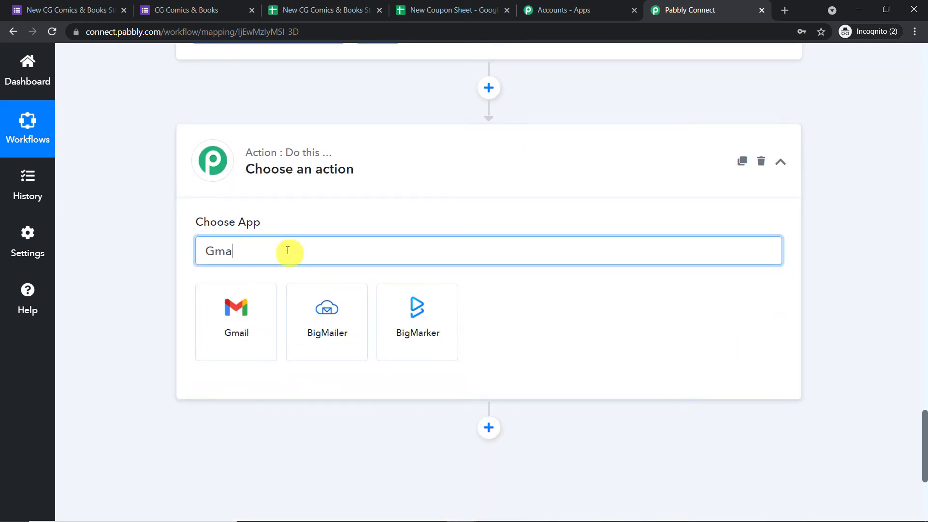
left_click(238, 333)
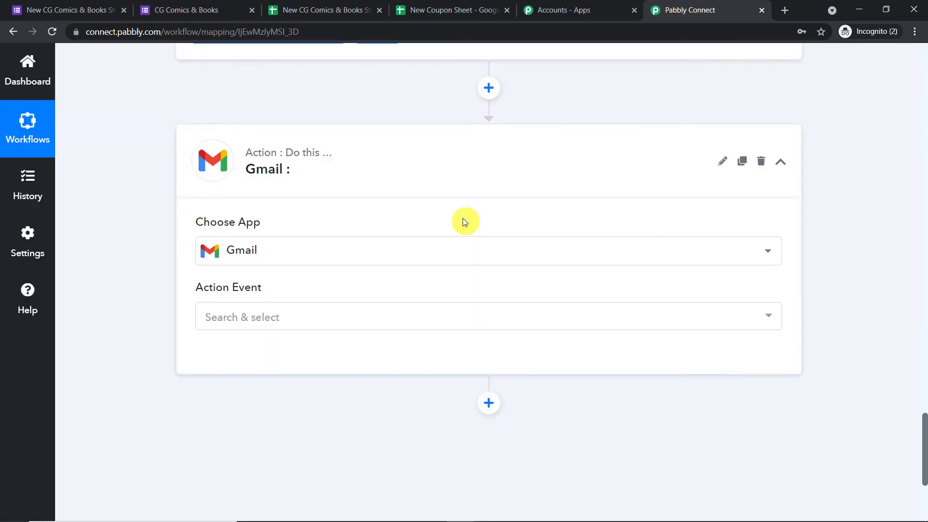
left_click(318, 317)
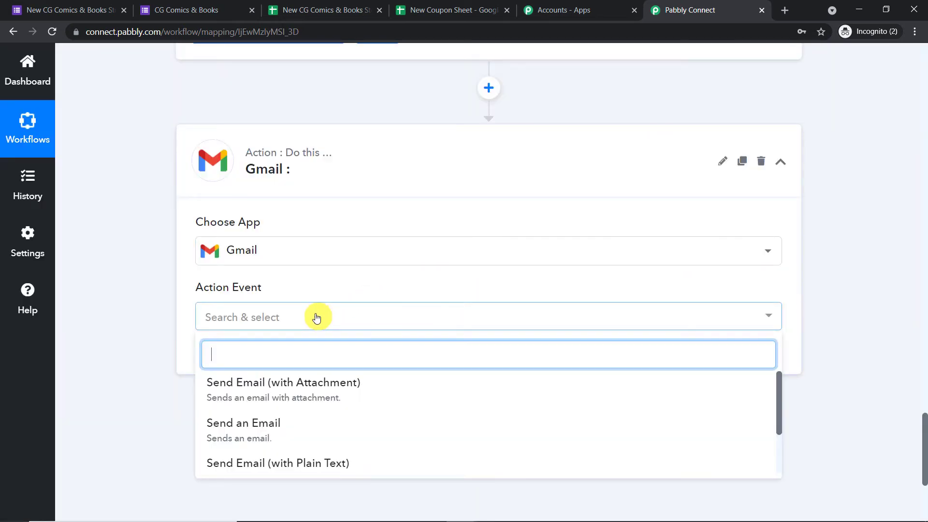
left_click(265, 440)
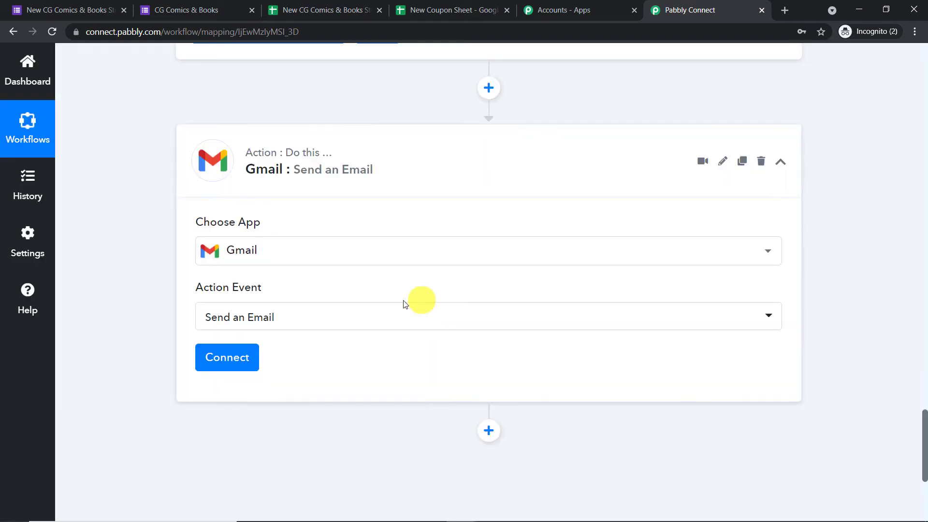
left_click(248, 359)
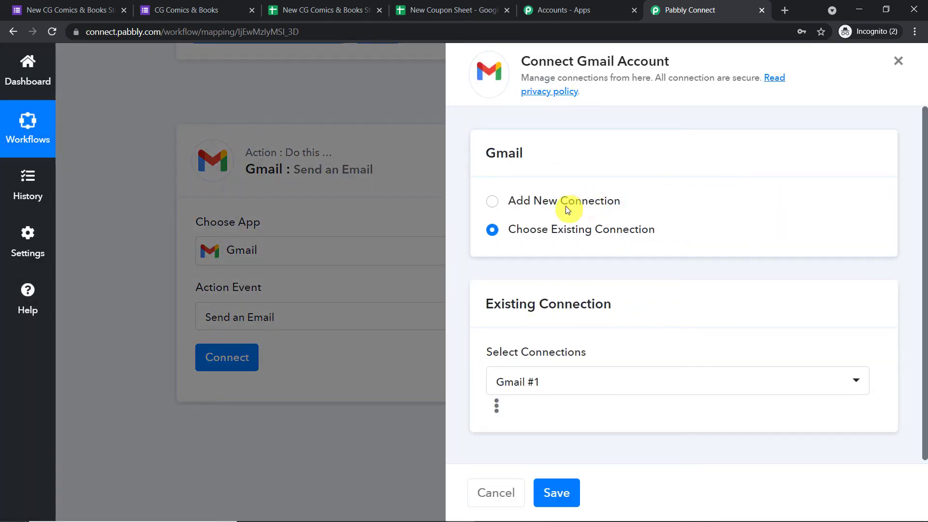
Authorize a new Gmail connection by choosing the Google account and granting Pabbly Connect access.
left_click(565, 203)
left_click(570, 361)
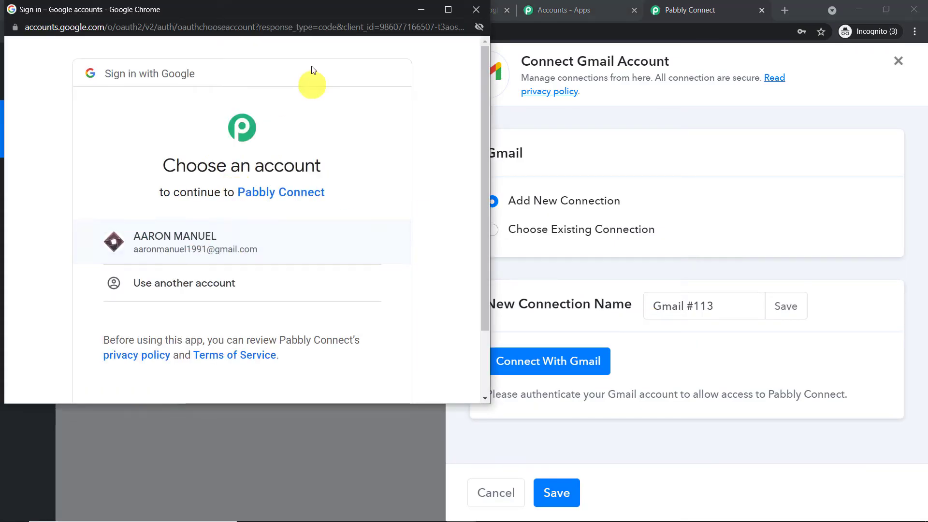
left_click(223, 255)
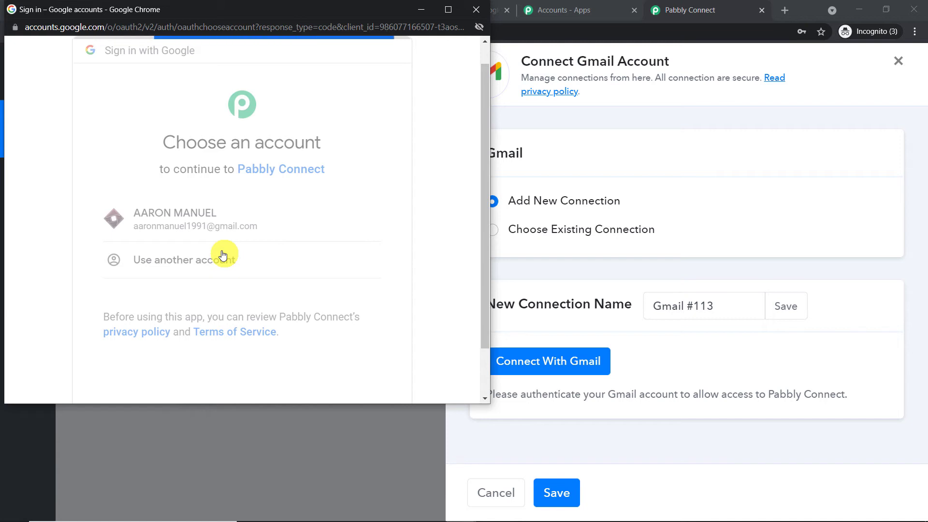
scroll(224, 253, "down", 5)
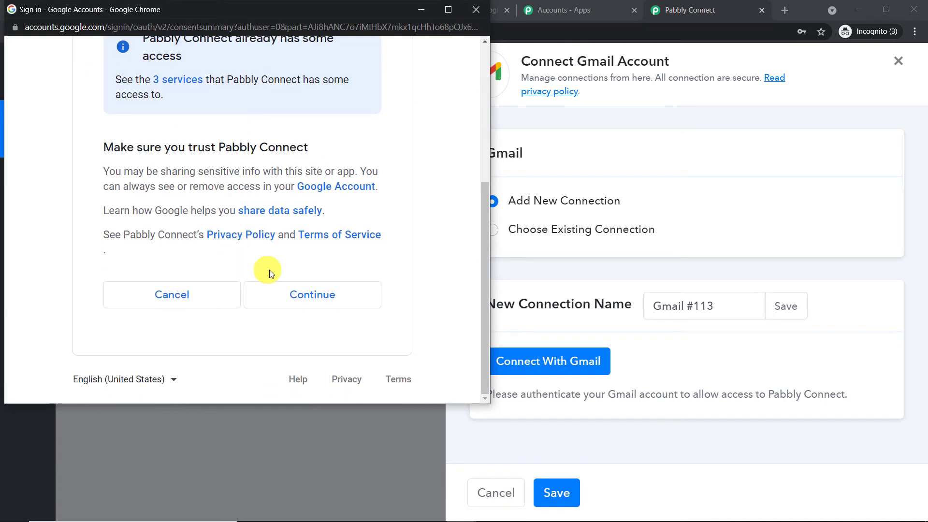
left_click(321, 295)
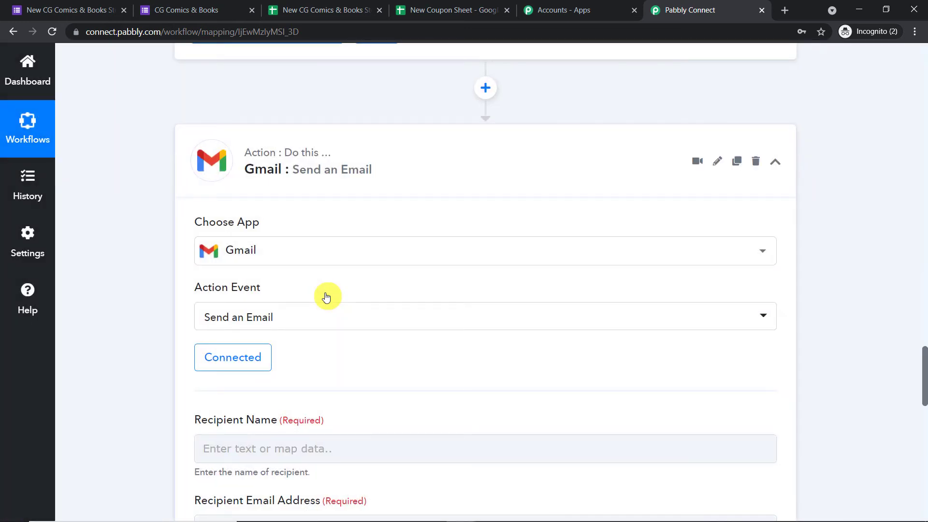
Map the Google Form's Name into the recipient name field.
scroll(327, 297, "down", 5)
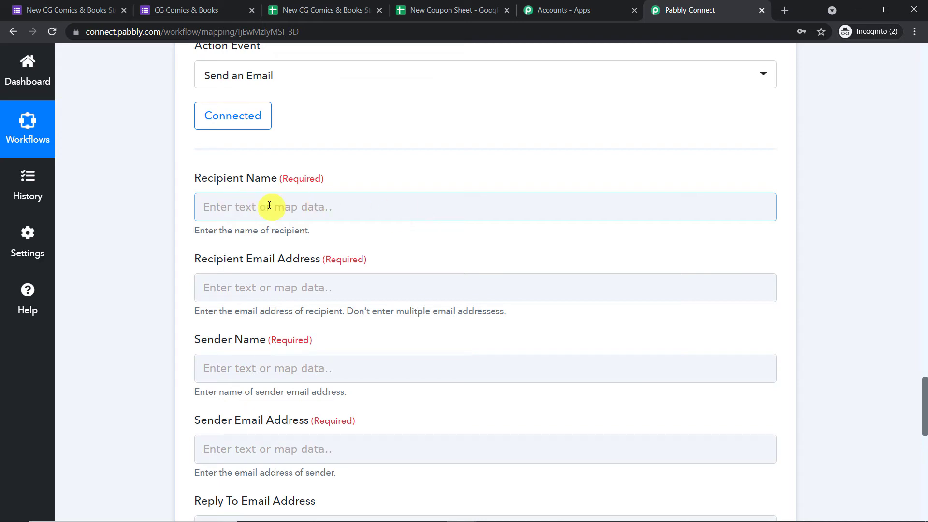
scroll(269, 205, "up", 20)
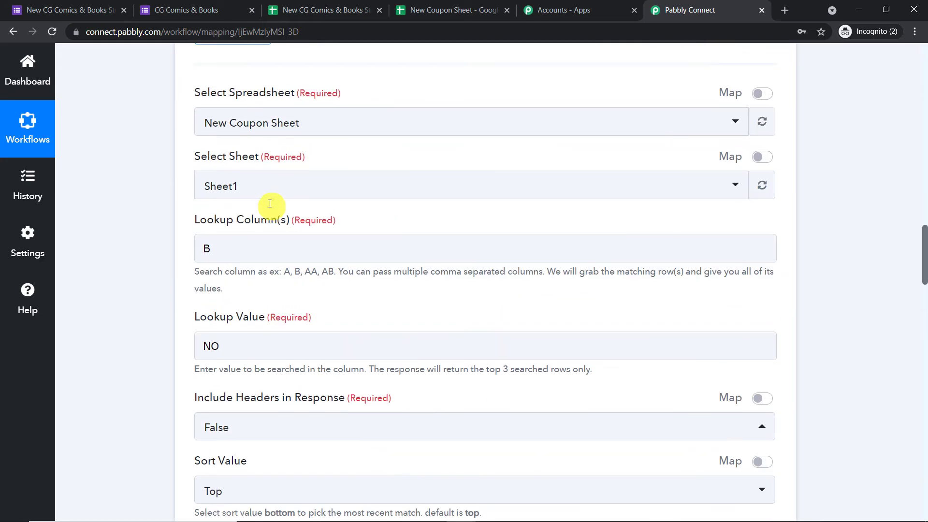
scroll(270, 204, "up", 12)
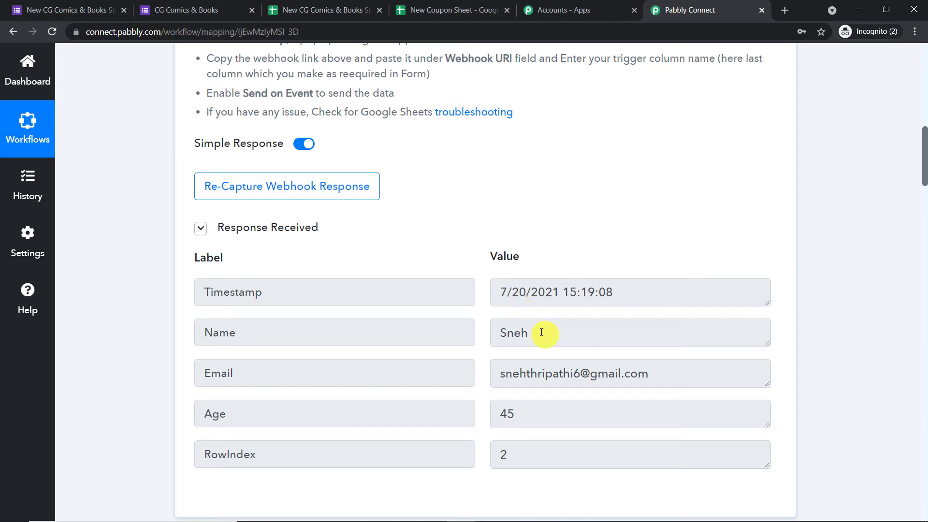
double_click(542, 332)
scroll(804, 218, "down", 20)
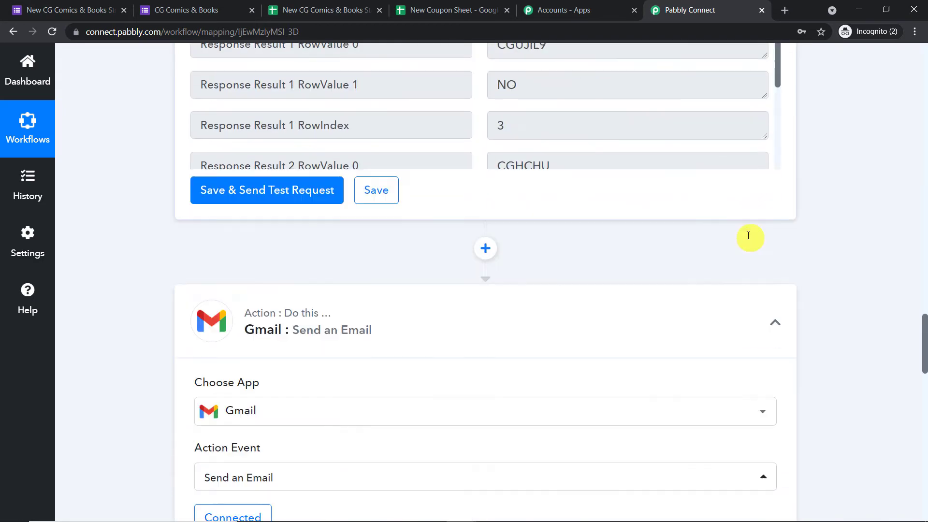
scroll(749, 235, "down", 10)
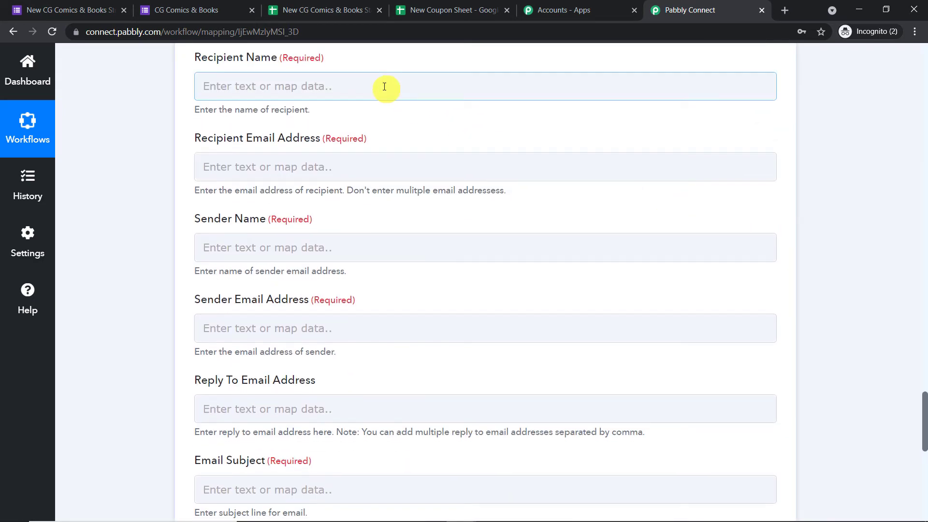
left_click(384, 87)
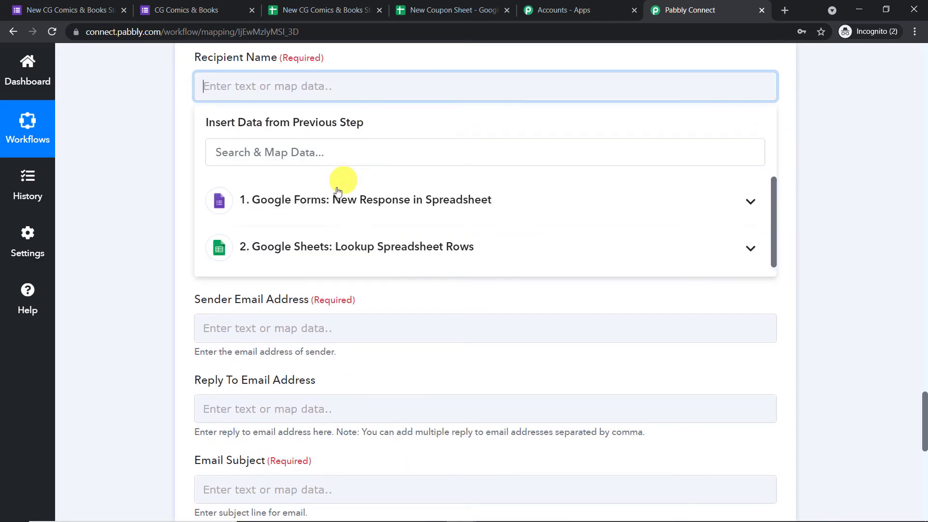
left_click(337, 191)
left_click(328, 269)
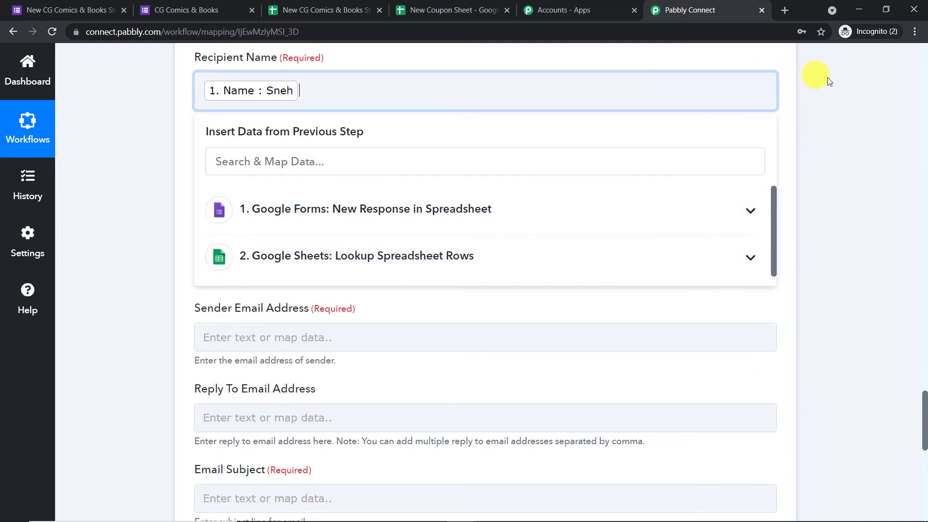
left_click(829, 80)
Map the form's Email into the recipient e-mail address field.
scroll(441, 159, "down", 1)
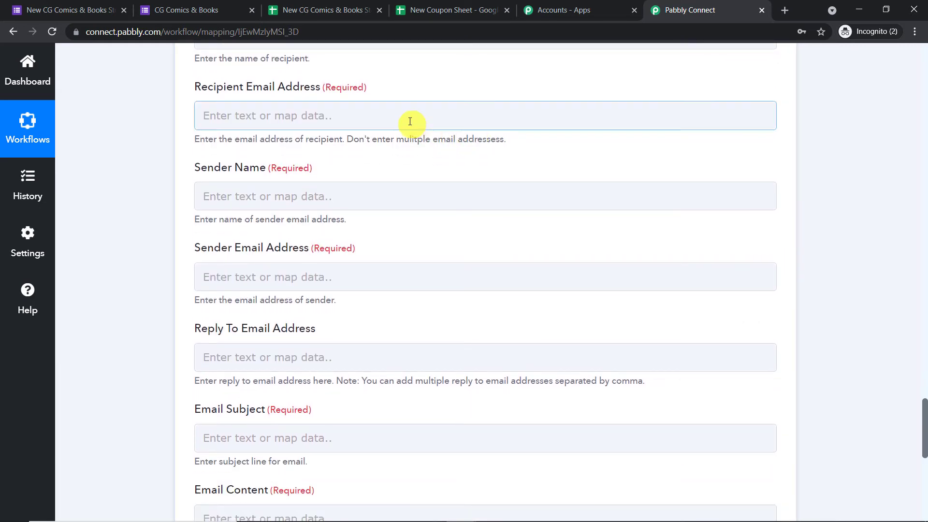
left_click(410, 122)
left_click(373, 239)
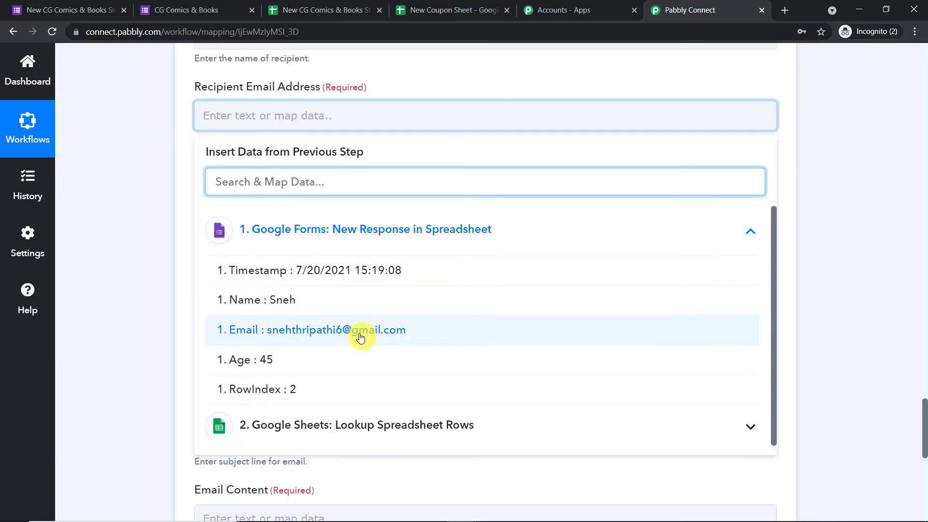
left_click(360, 337)
left_click(833, 164)
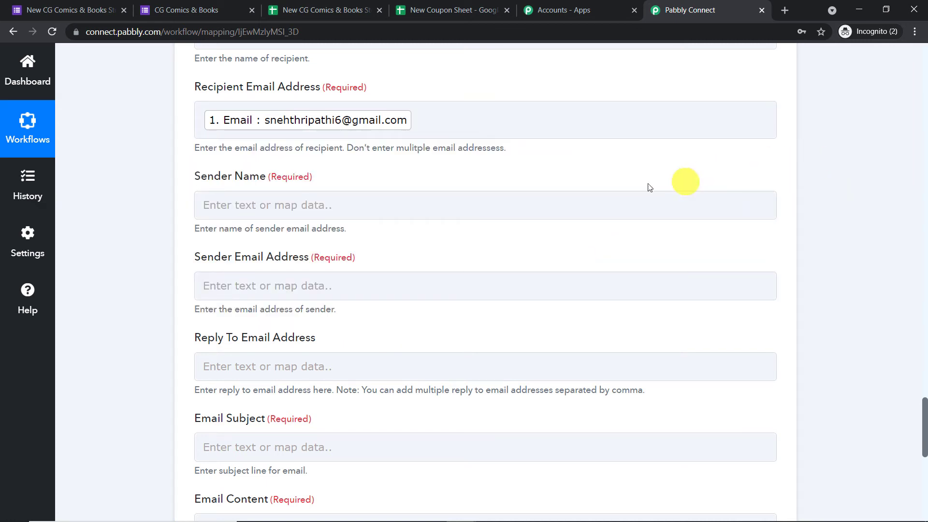
Enter CG Comics Stores as the sender name, checking it against the Google Form.
left_click(427, 210)
left_click(409, 206)
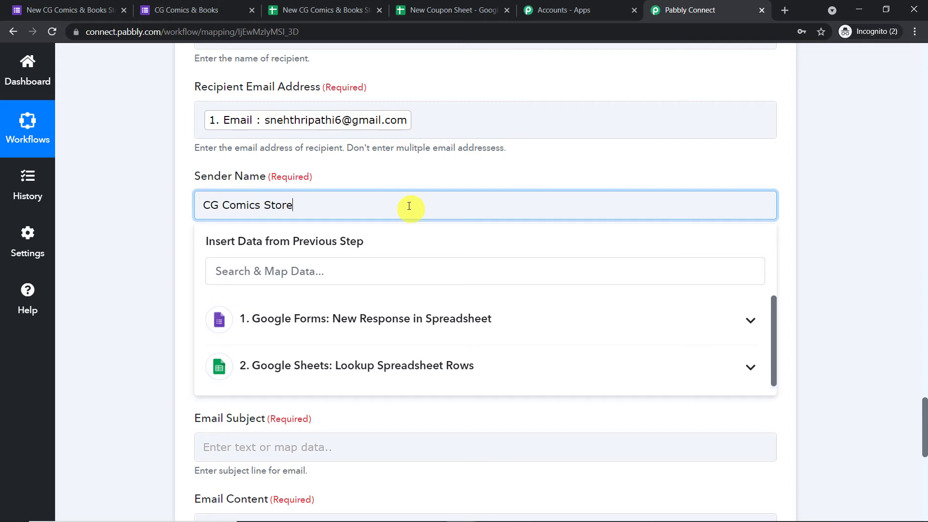
left_click(87, 10)
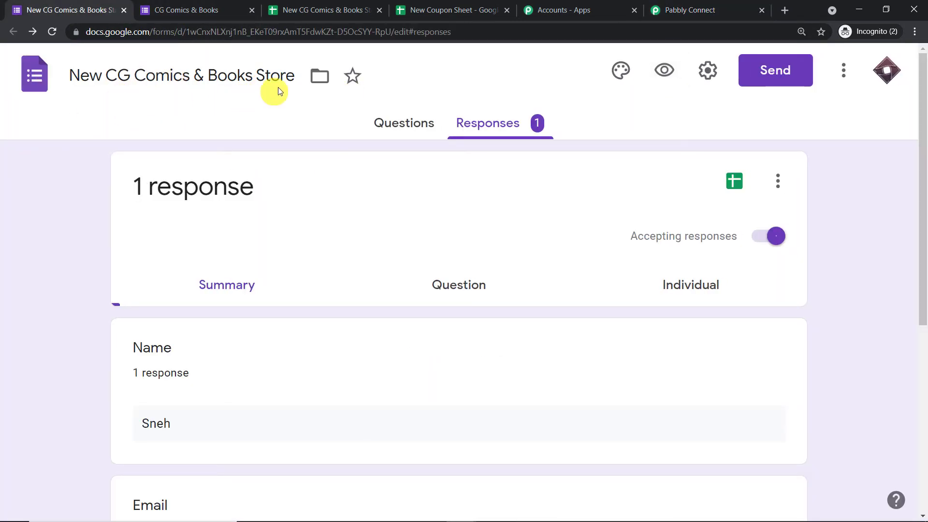
left_click(657, 5)
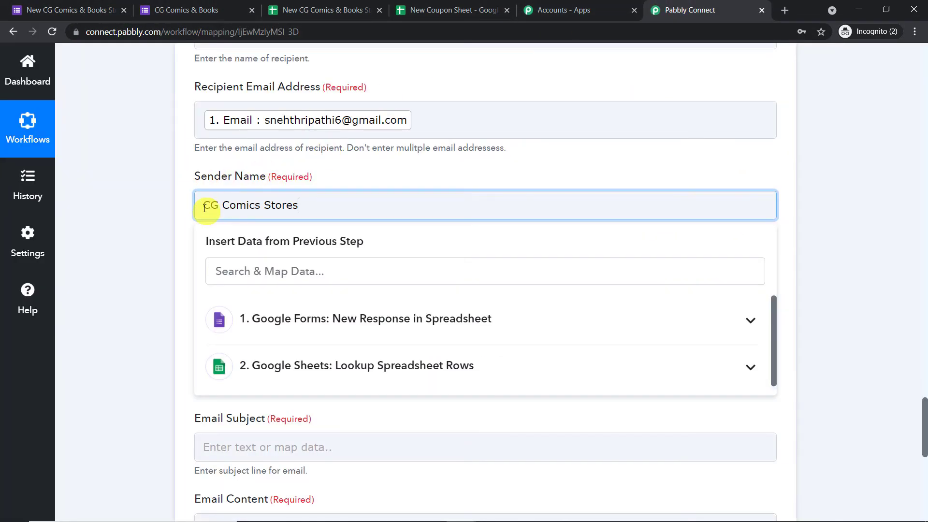
Enter the sender's Gmail address in the Sender Email Address field.
left_click(395, 176)
scroll(392, 175, "down", 4)
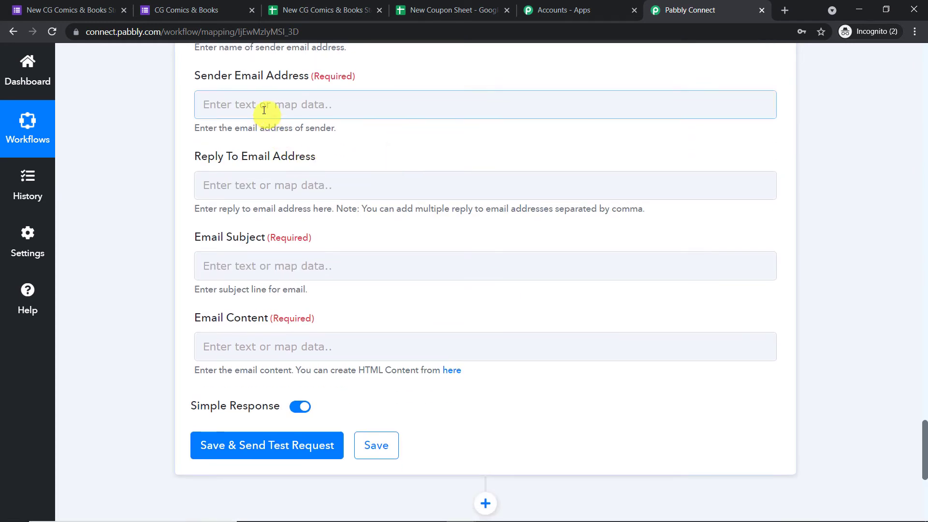
left_click(264, 109)
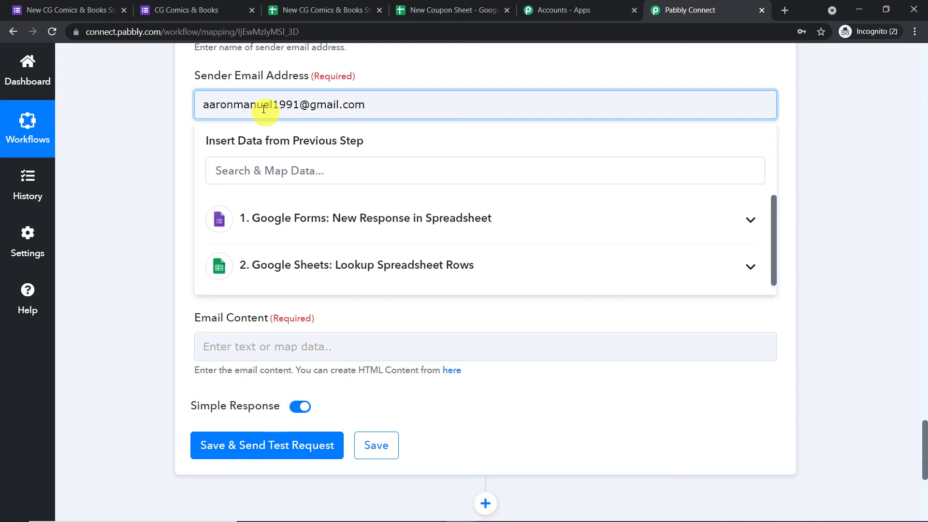
left_click(397, 73)
scroll(398, 73, "down", 1)
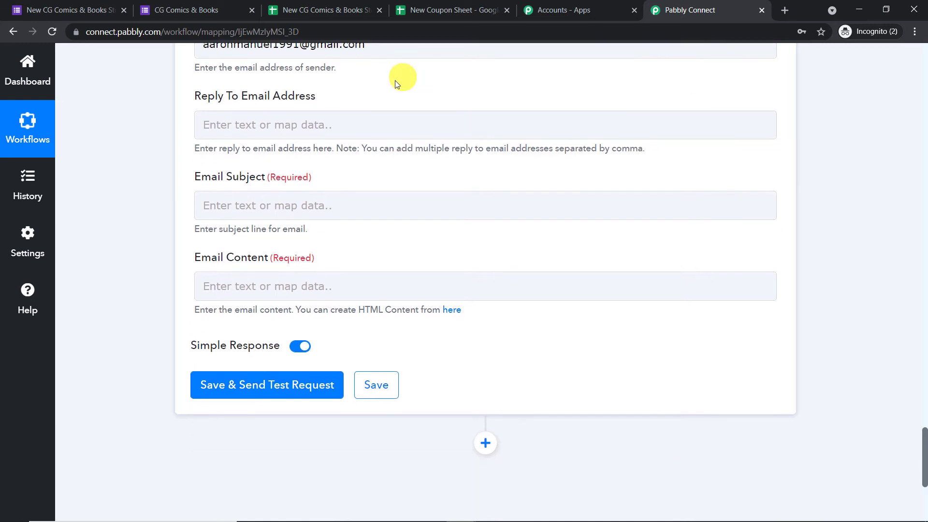
Set subject 'Coupons & Discount' and paste the gift message, removing the extra 's' from 'forms'.
left_click(259, 212)
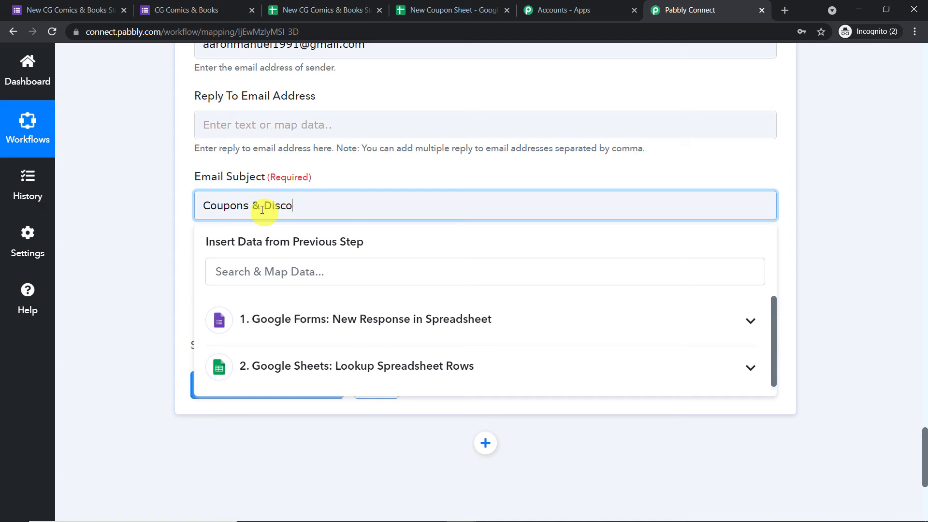
left_click(342, 173)
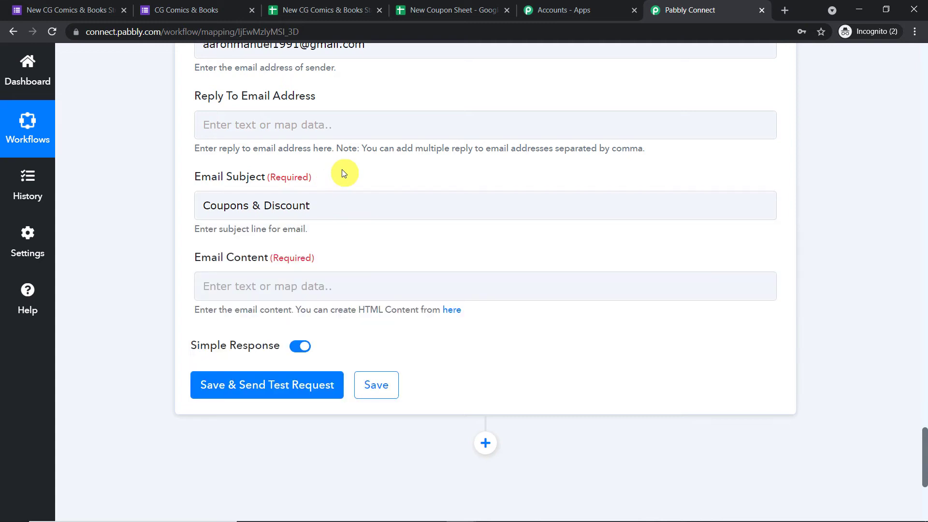
scroll(344, 173, "down", 1)
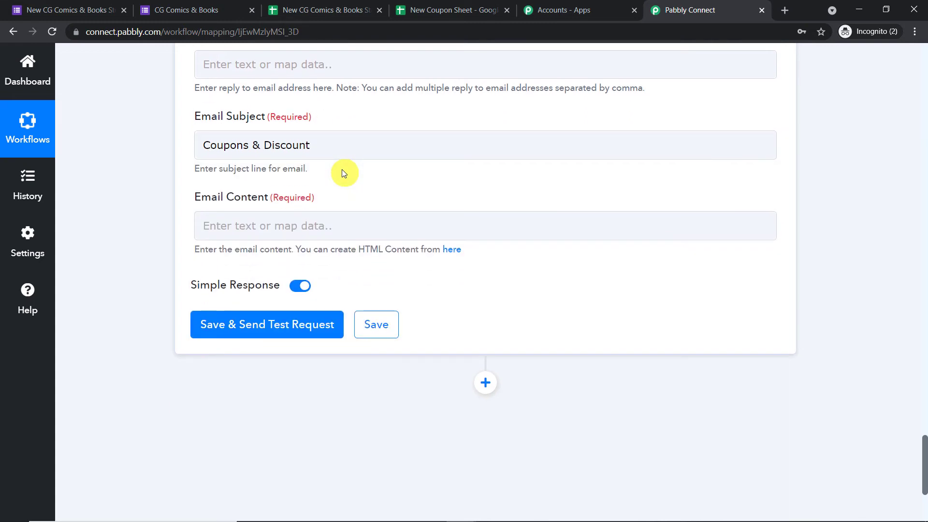
left_click(265, 229)
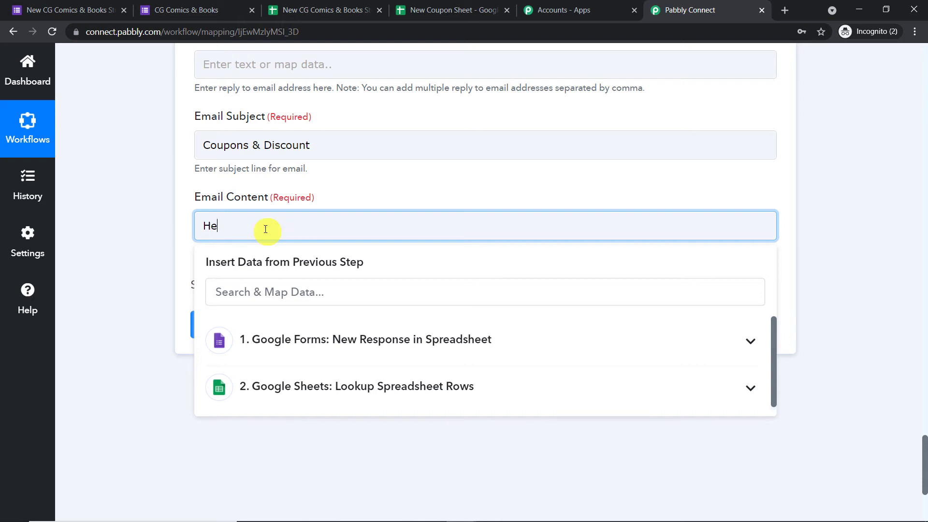
type("He")
type("llo thanks for filling out the forms. I hope you're having a great day. I have a gift for you!! You can avail 10% discount on any product in our store. You can redeem it by entering this code.")
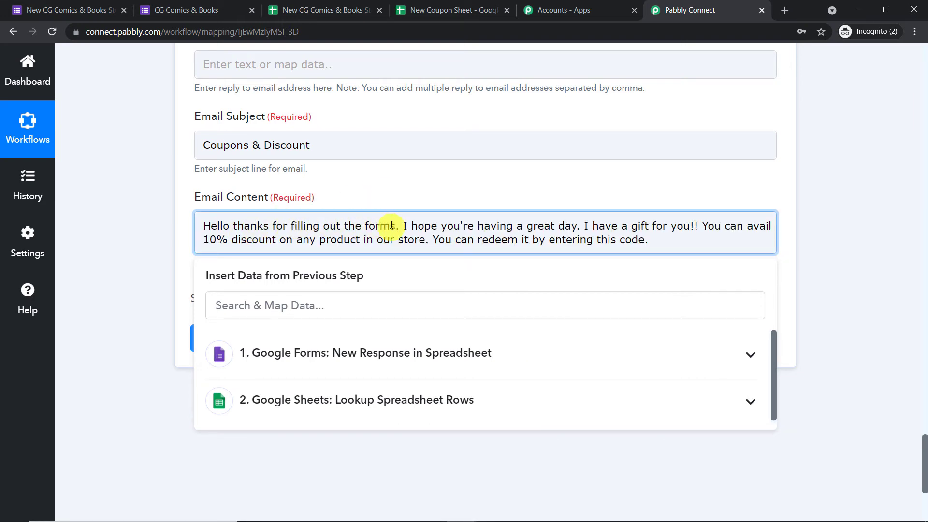
left_click(395, 226)
key("BackSpace")
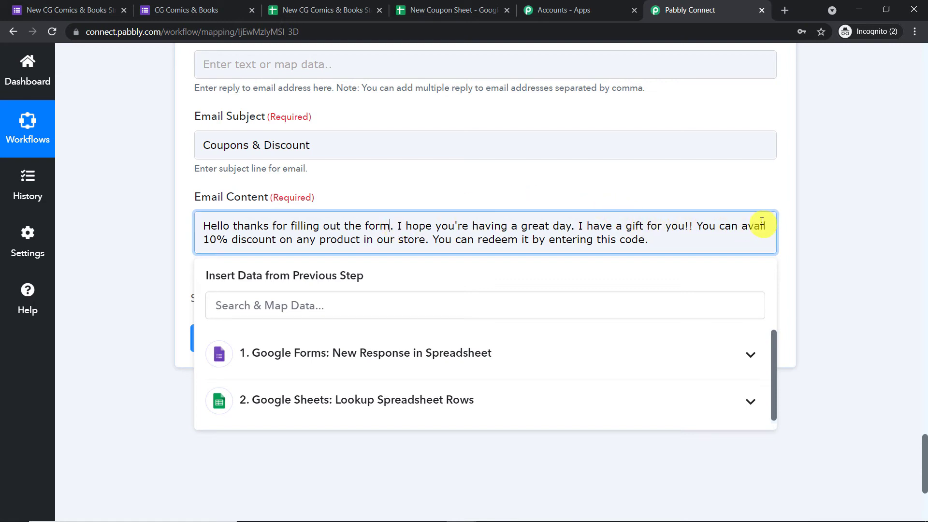
left_click(545, 184)
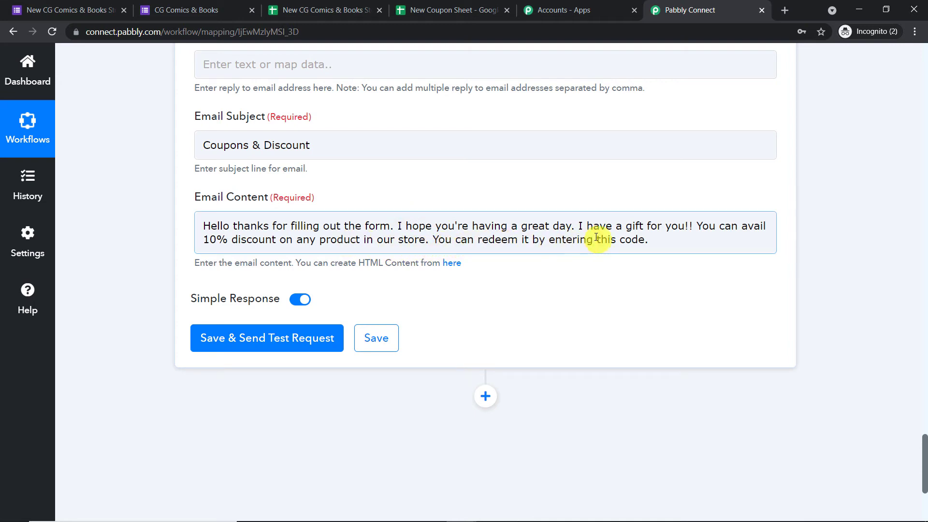
Insert the respondent's Google Forms Name right after 'Hello' in the message.
left_click(231, 226)
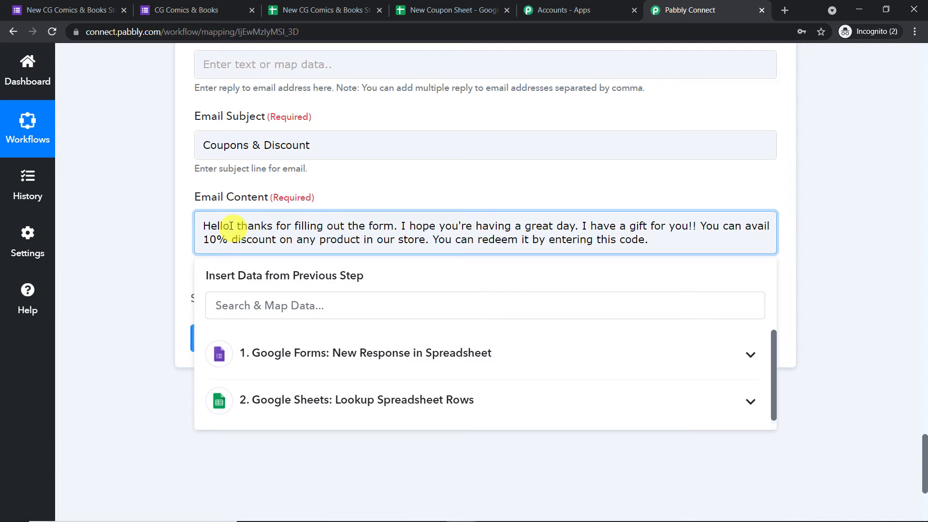
left_click(298, 353)
scroll(309, 368, "down", 2)
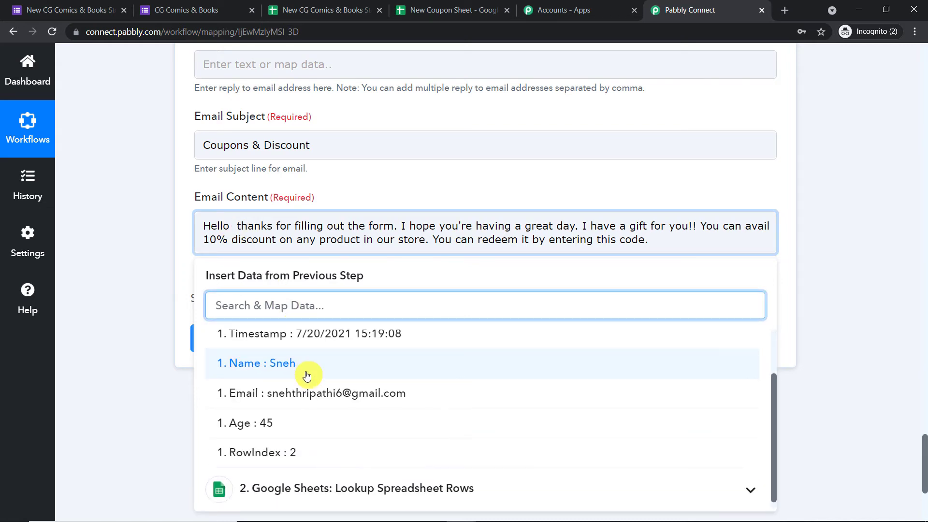
left_click(307, 367)
left_click(451, 181)
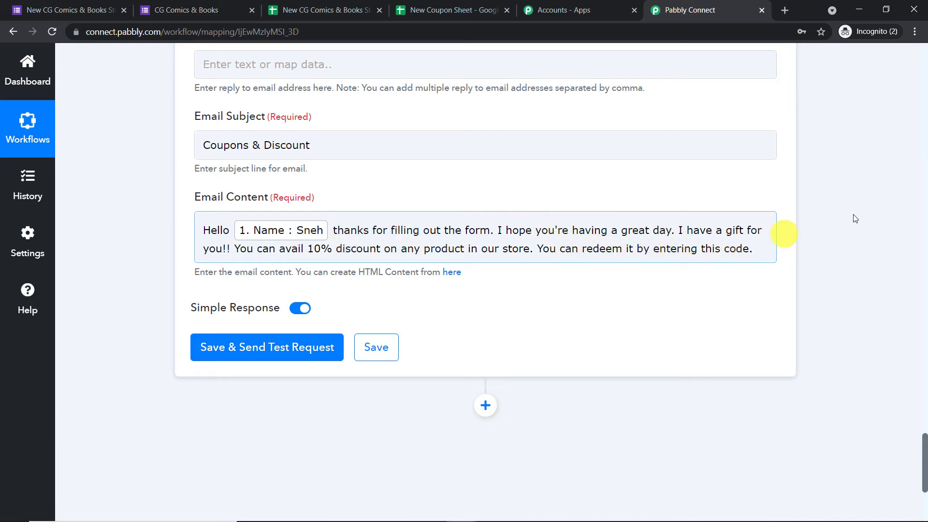
scroll(783, 222, "up", 15)
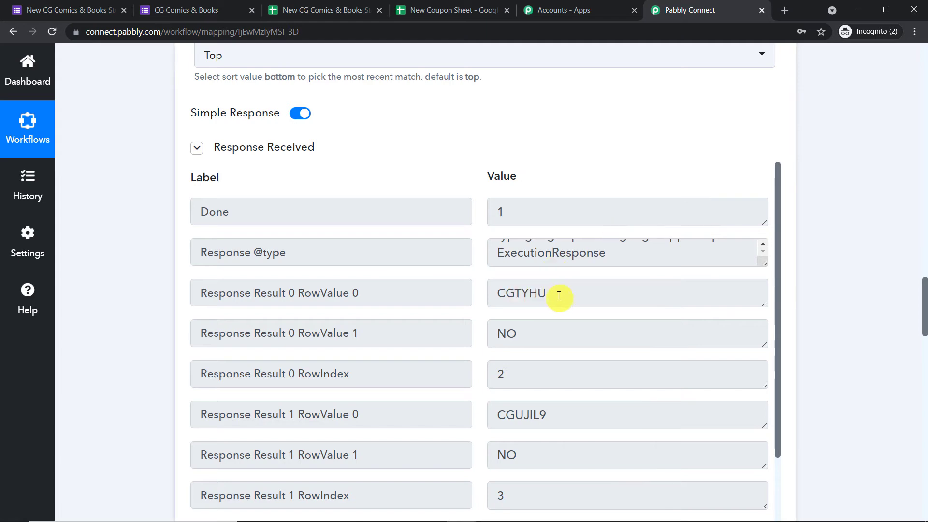
Append the looked-up coupon code (Response Result 0 RowValue 0, CGTYHU) after 'code'.
scroll(556, 301, "up", 2)
scroll(556, 305, "down", 2)
left_click_drag(547, 296, 521, 296)
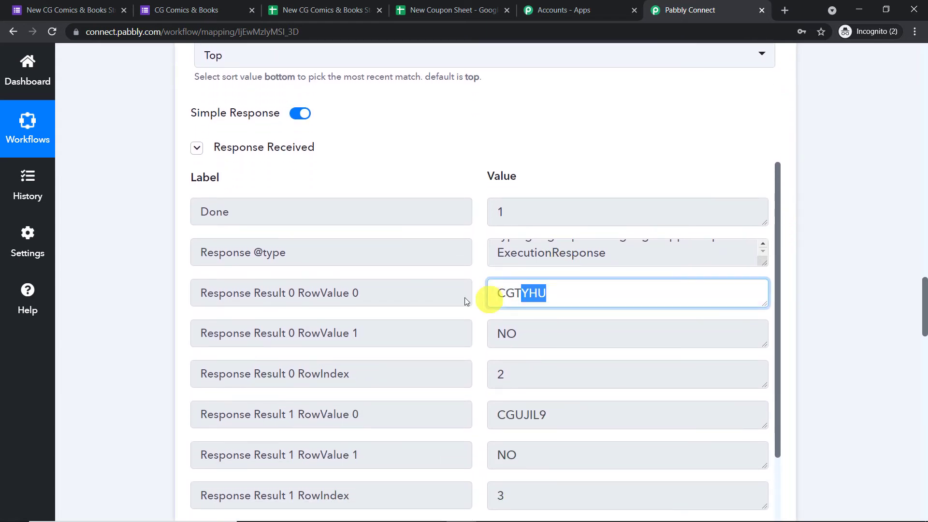
left_click_drag(465, 302, 482, 310)
scroll(916, 342, "down", 2)
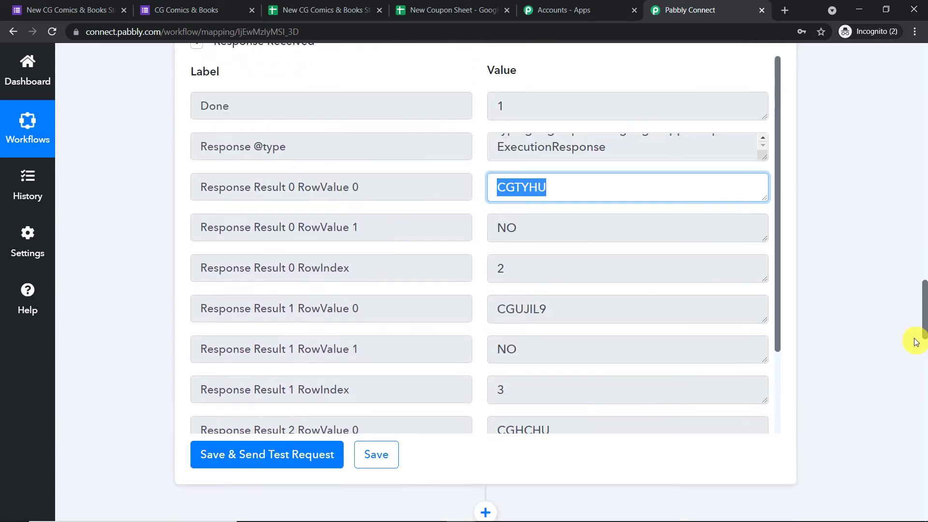
scroll(917, 342, "down", 20)
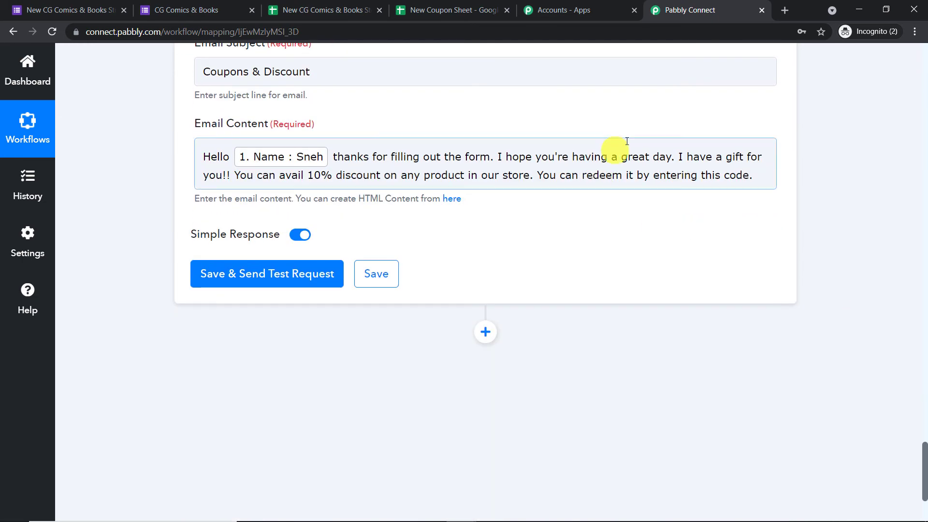
left_click(750, 180)
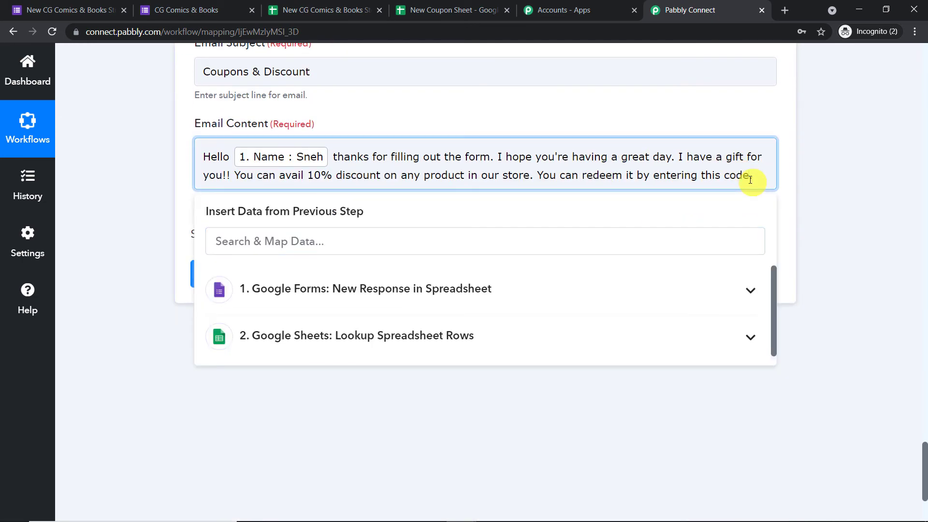
left_click(352, 338)
scroll(387, 384, "down", 3)
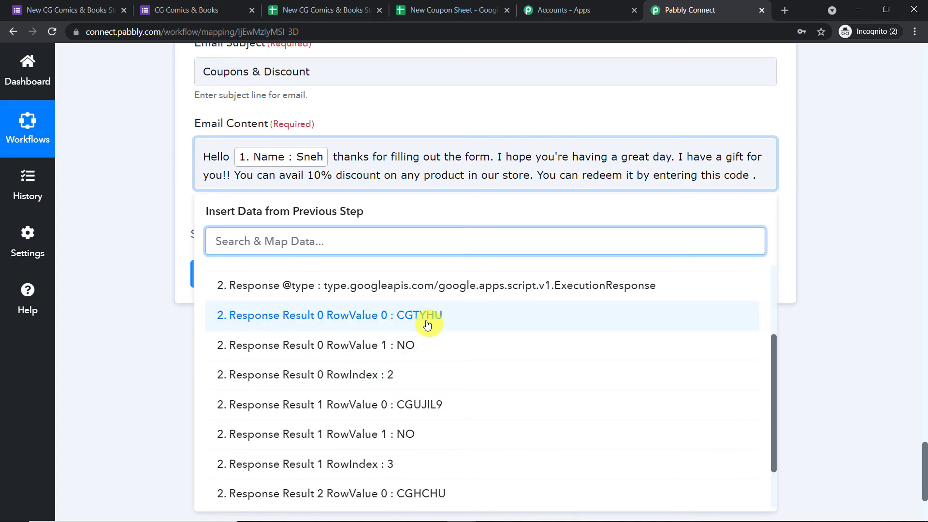
left_click(427, 324)
left_click(506, 106)
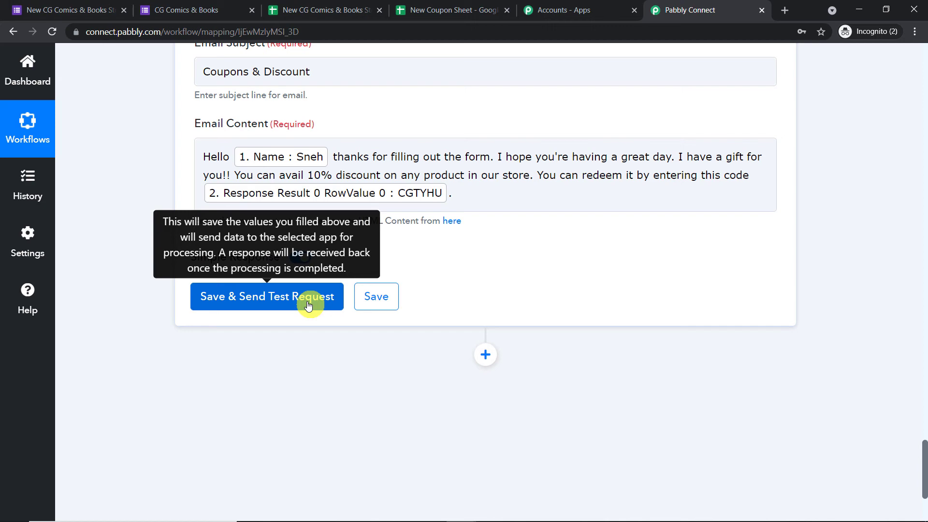
Save the Gmail step and send a test email, which returns SENT.
scroll(389, 219, "up", 10)
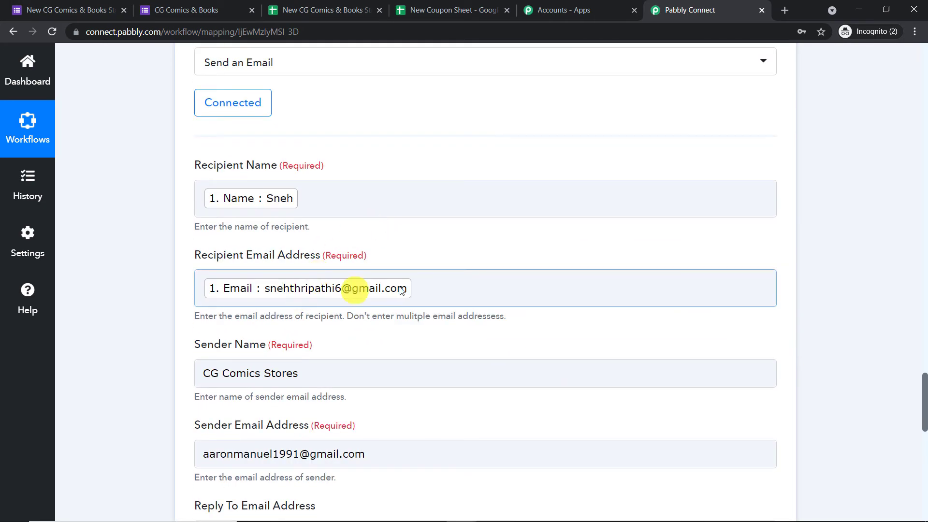
scroll(400, 289, "down", 10)
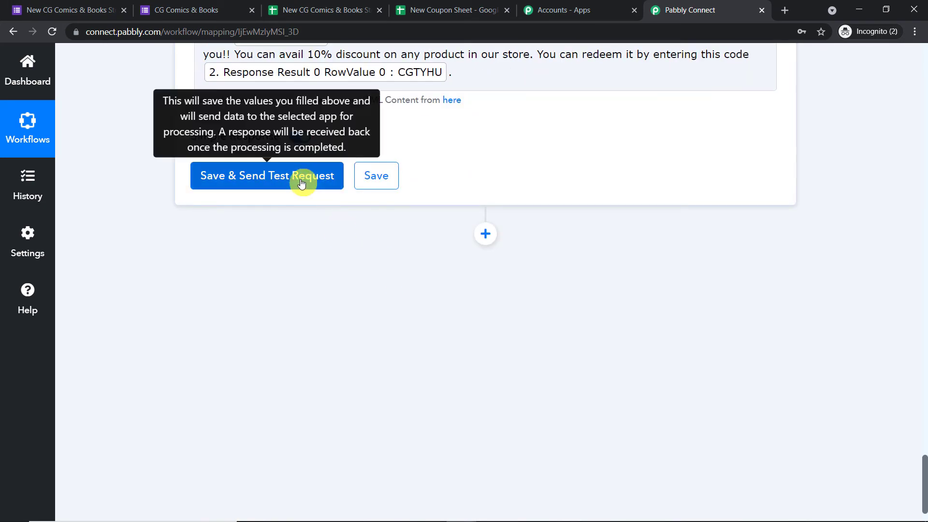
left_click(301, 182)
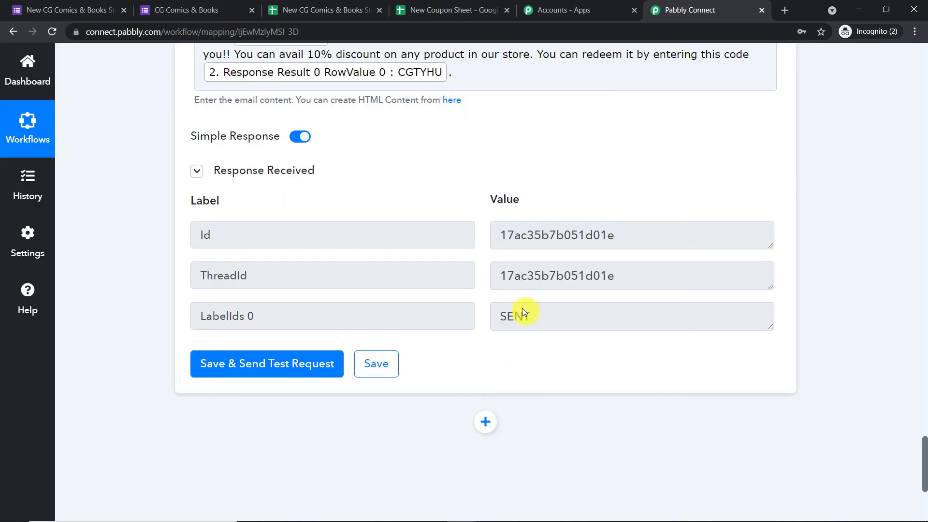
scroll(532, 300, "up", 10)
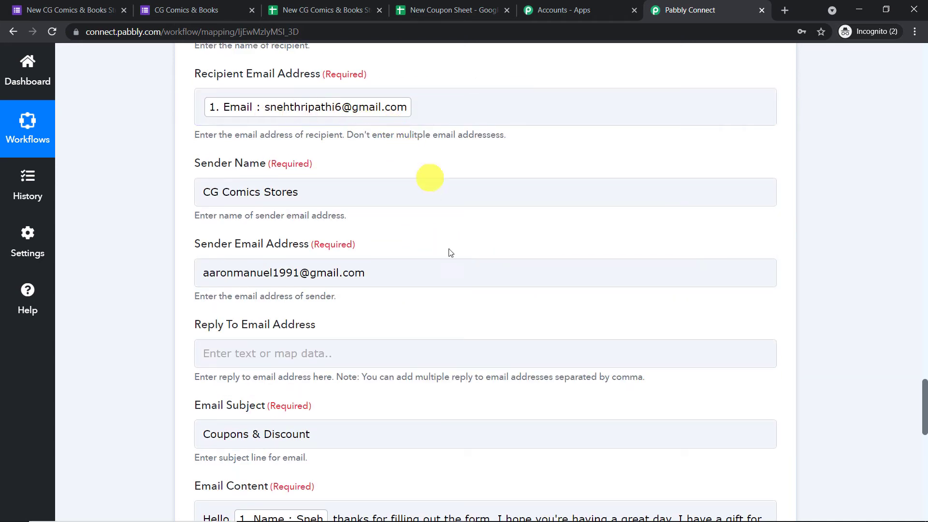
Open the Coupons & Discount email and check sender CG Comics Stores, subject and coupon code.
mouse_move(473, 516)
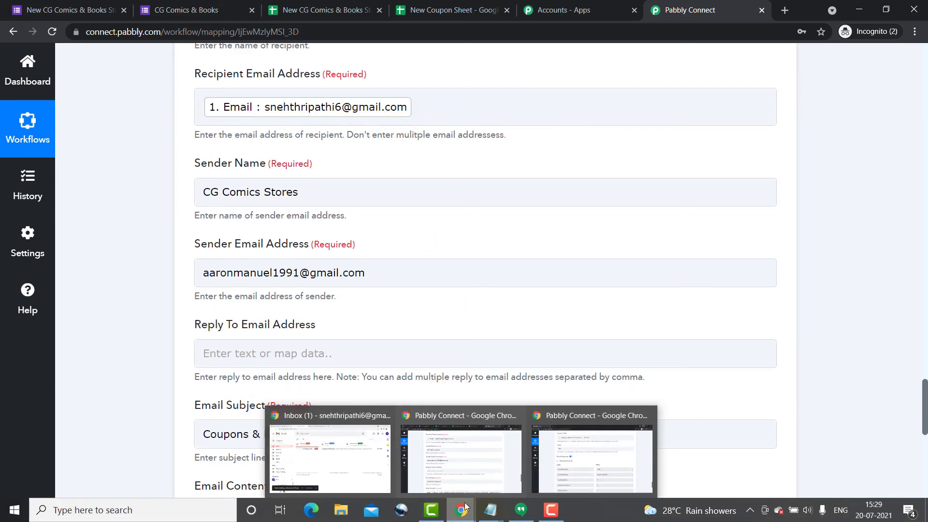
left_click(338, 450)
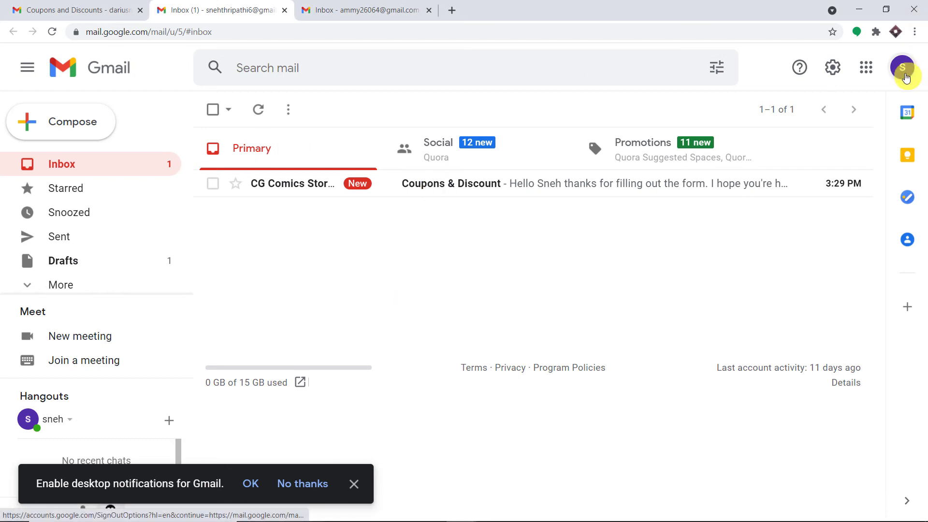
left_click(902, 68)
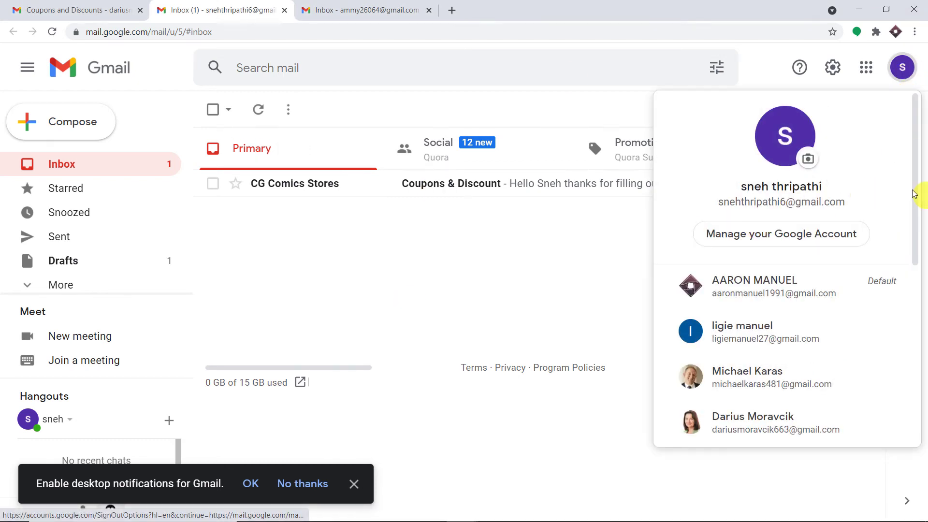
left_click(596, 183)
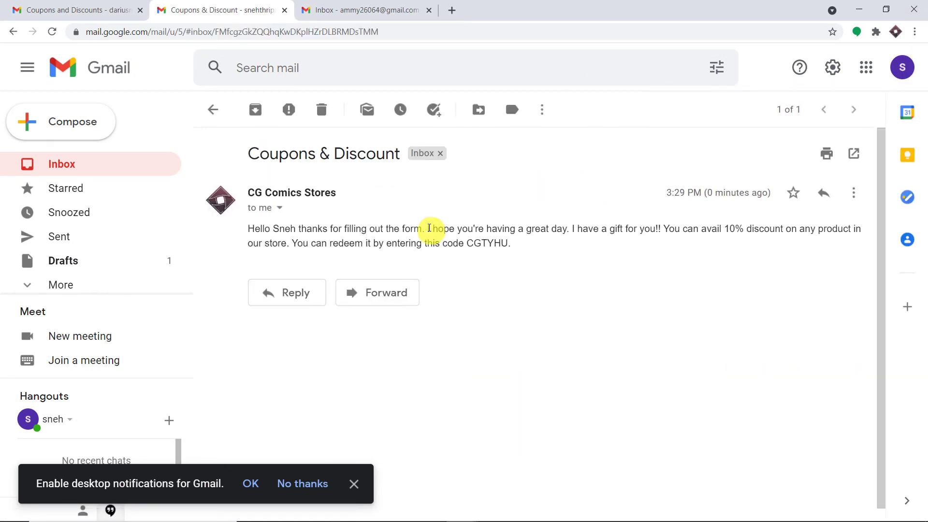
left_click_drag(348, 193, 219, 195)
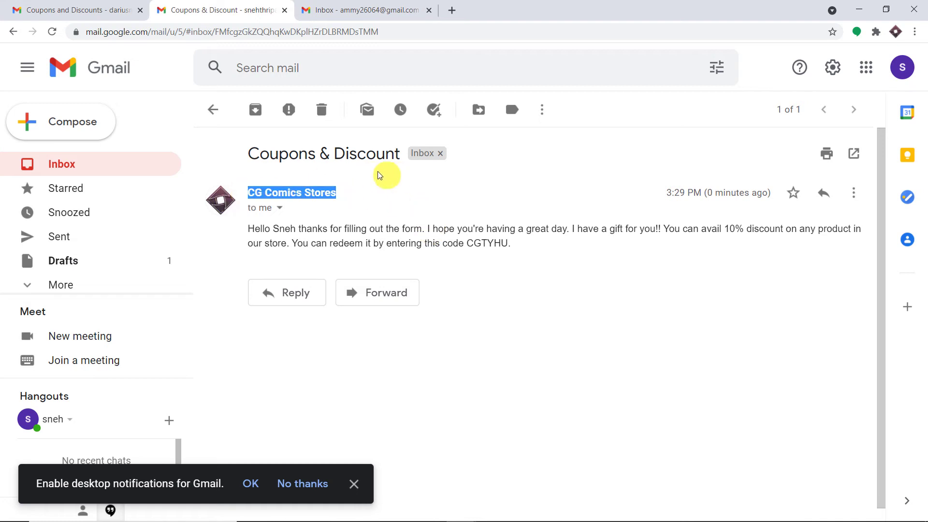
left_click_drag(402, 155, 248, 153)
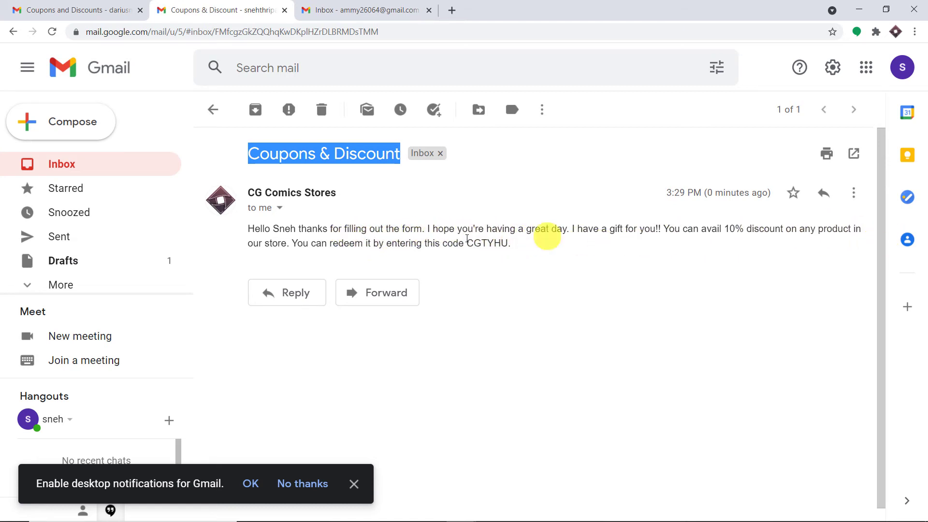
left_click_drag(515, 243, 467, 244)
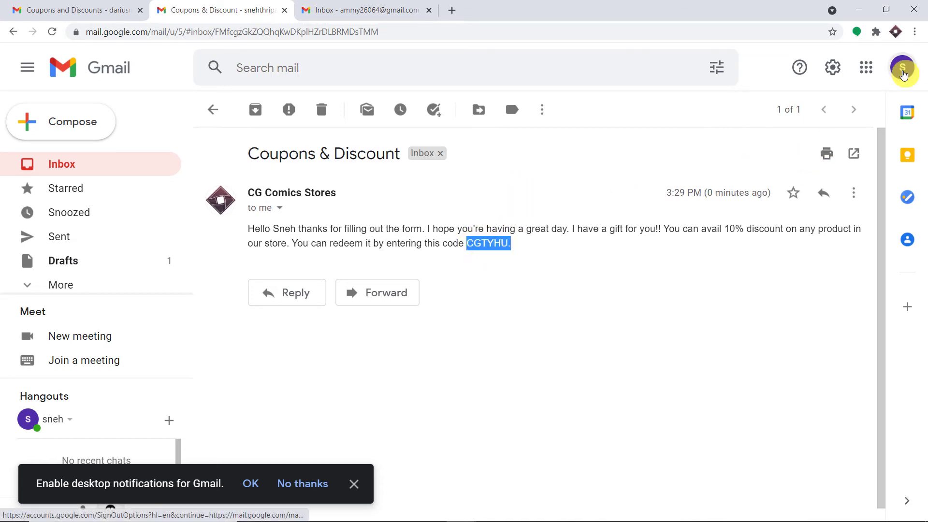
left_click(903, 67)
left_click_drag(860, 207, 685, 196)
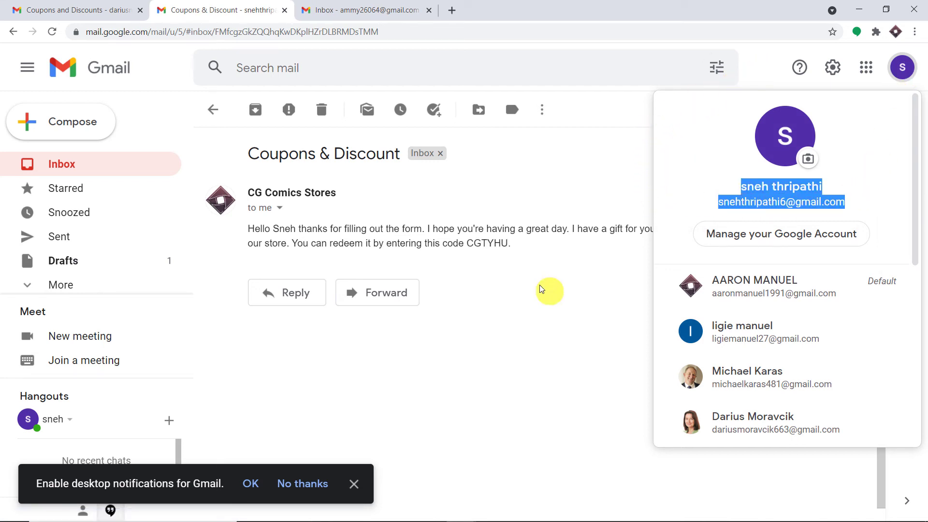
left_click(501, 240)
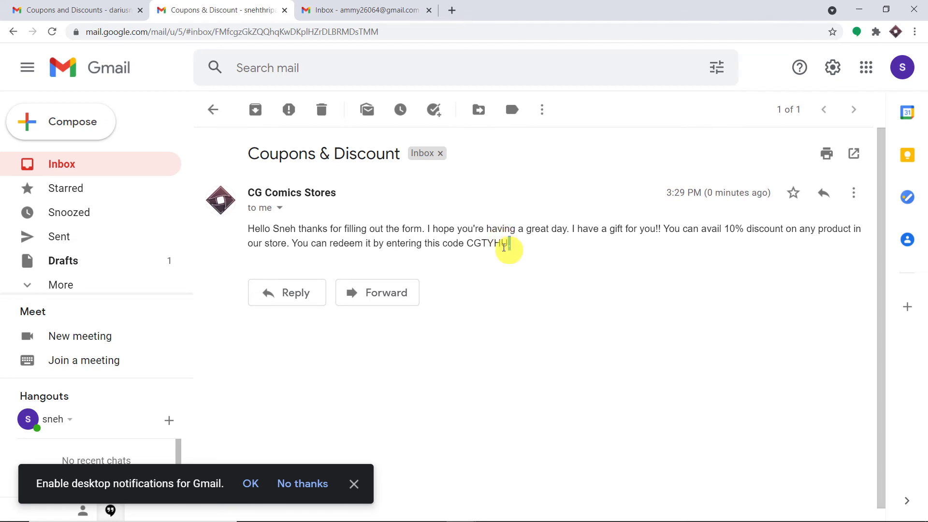
left_click_drag(504, 247, 469, 244)
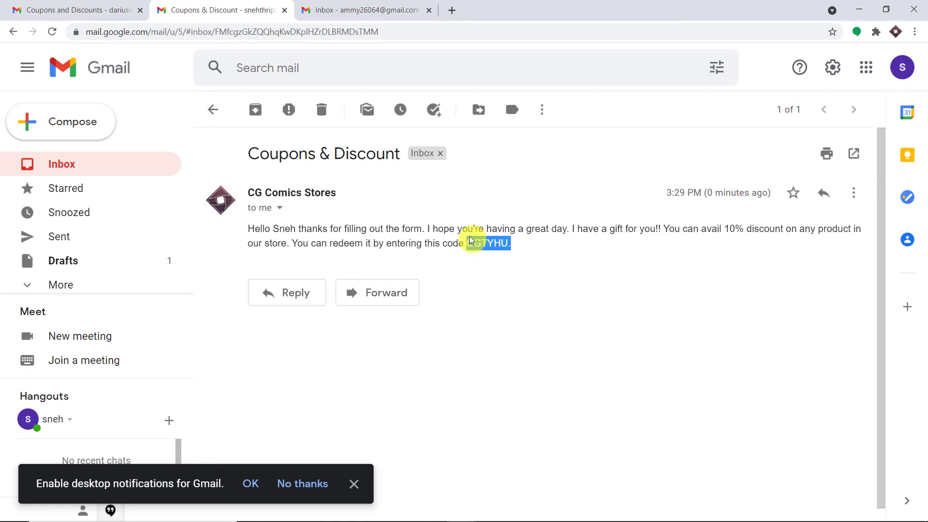
mouse_move(467, 510)
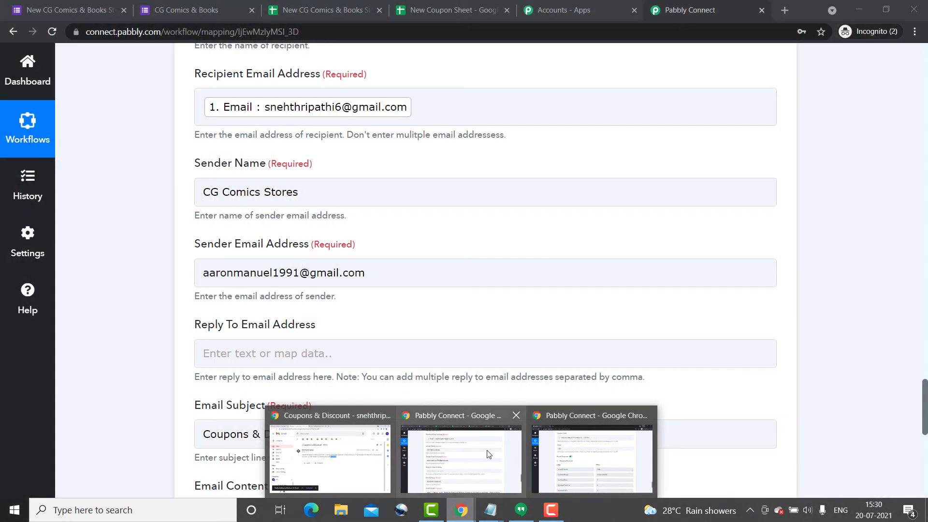
Return to the Pabbly Connect workflow, glancing at New Coupon Sheet, and scroll below the Gmail step.
left_click(488, 454)
left_click(491, 275)
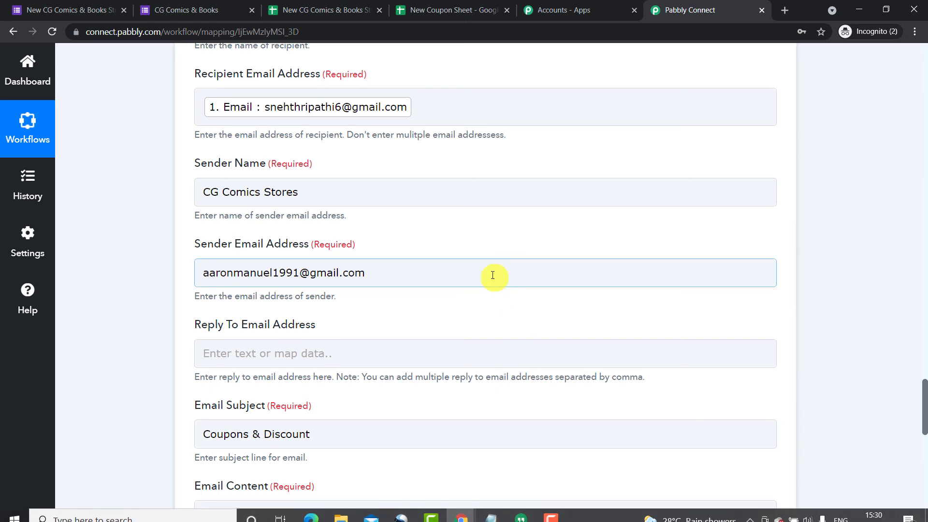
left_click(521, 223)
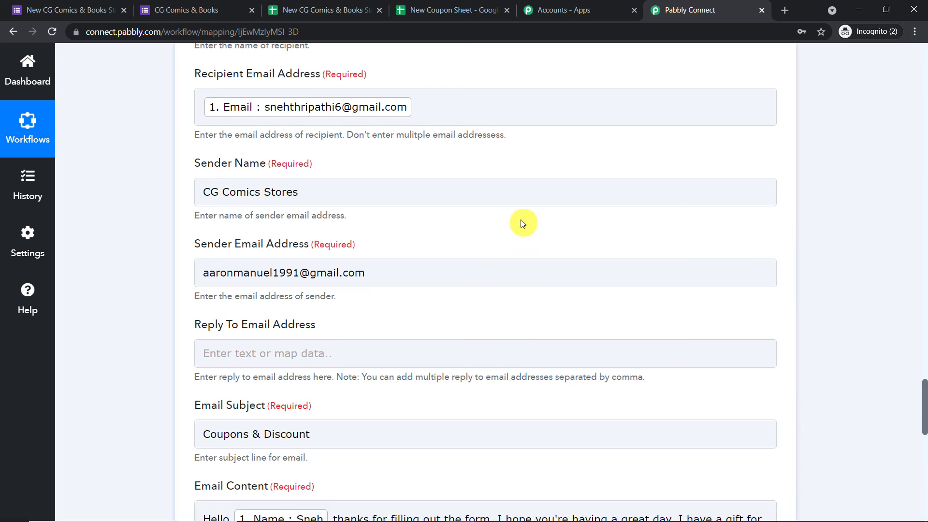
left_click(452, 12)
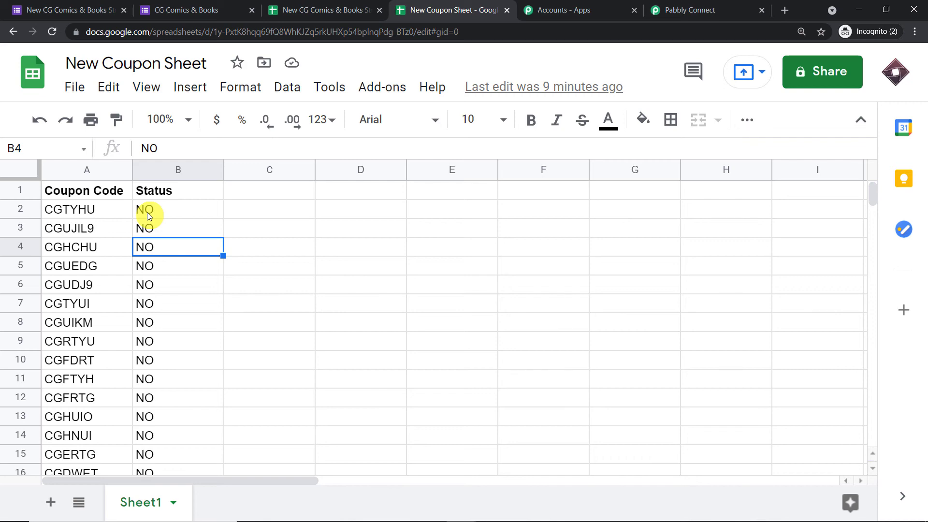
left_click(677, 9)
scroll(725, 145, "down", 5)
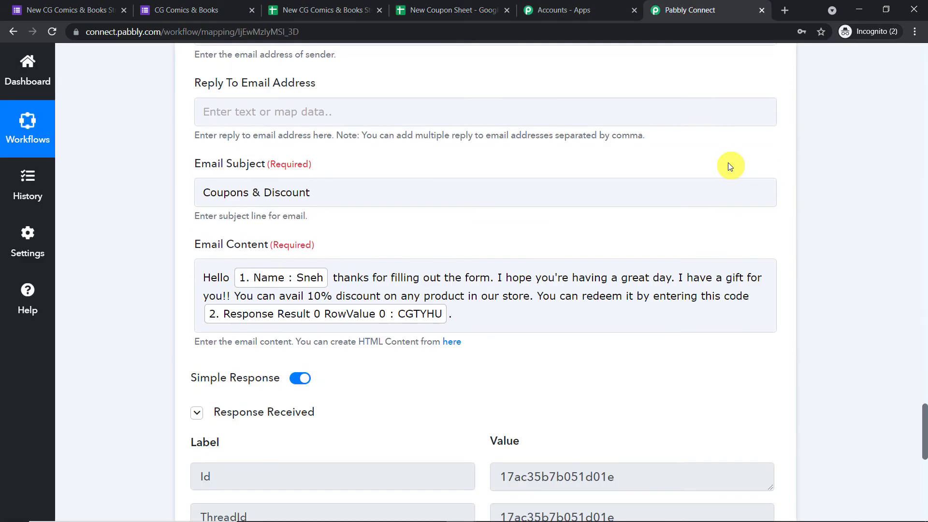
scroll(725, 167, "down", 10)
Add a new action step after the Gmail step and check coupon status cell B2.
left_click(487, 180)
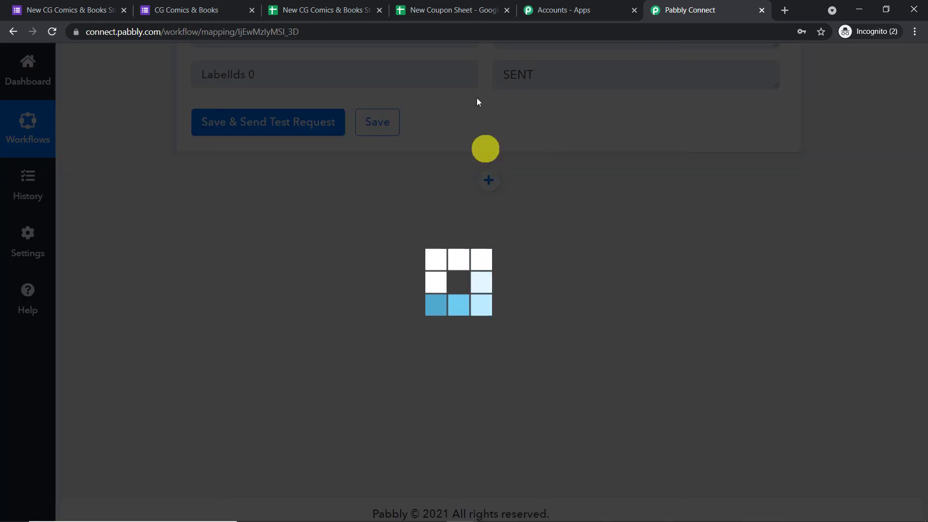
left_click(425, 8)
left_click(143, 210)
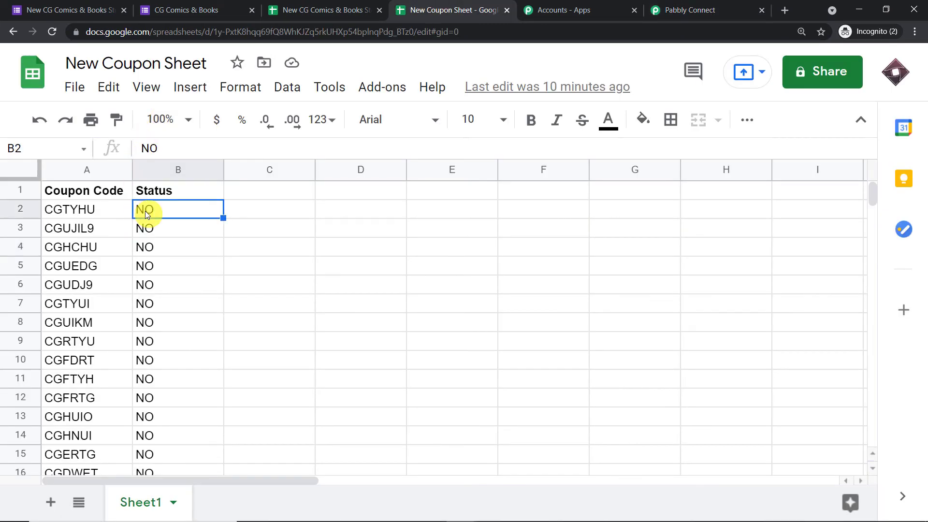
left_click(681, 10)
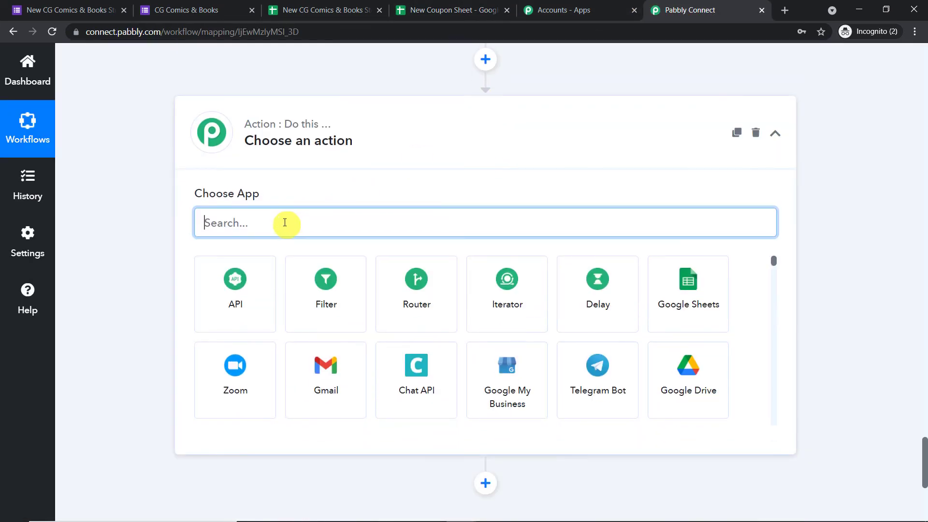
Set the new action step to Google Sheets with the Update Row event.
type("go")
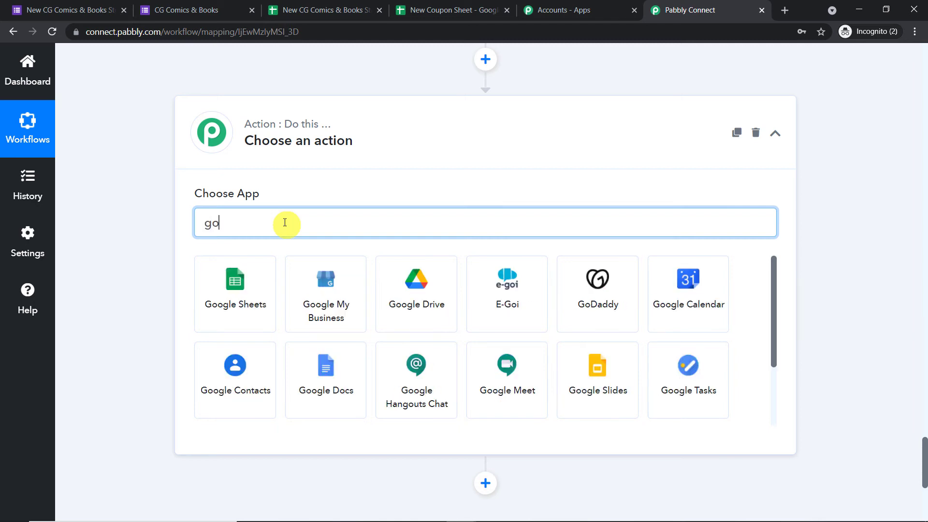
type("ogle s")
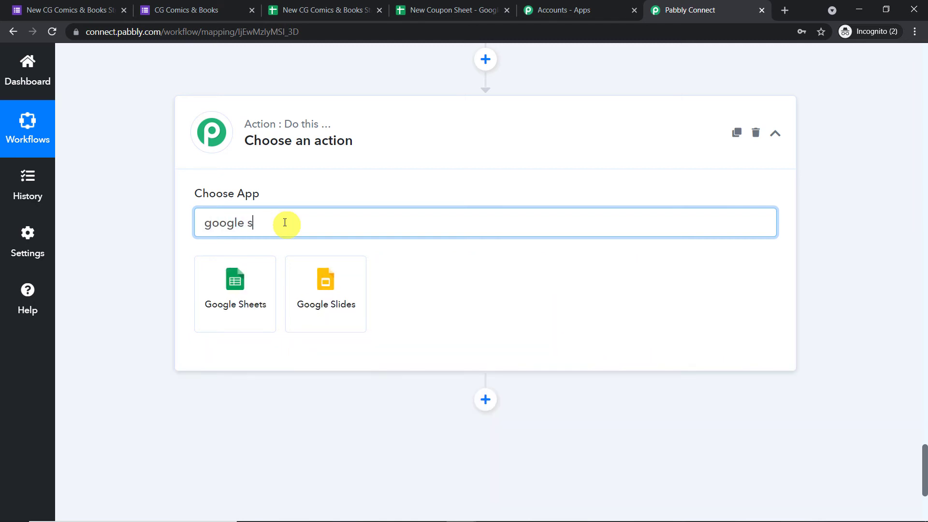
left_click(255, 299)
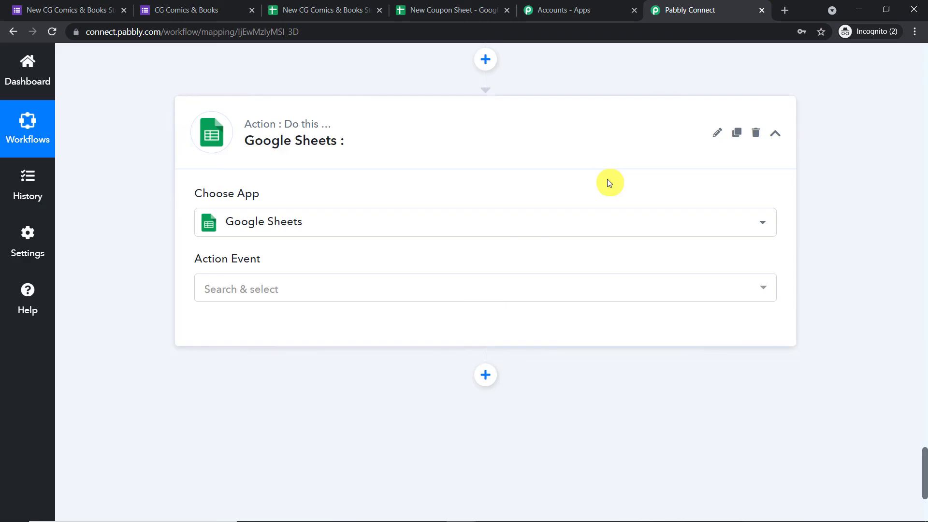
left_click(326, 289)
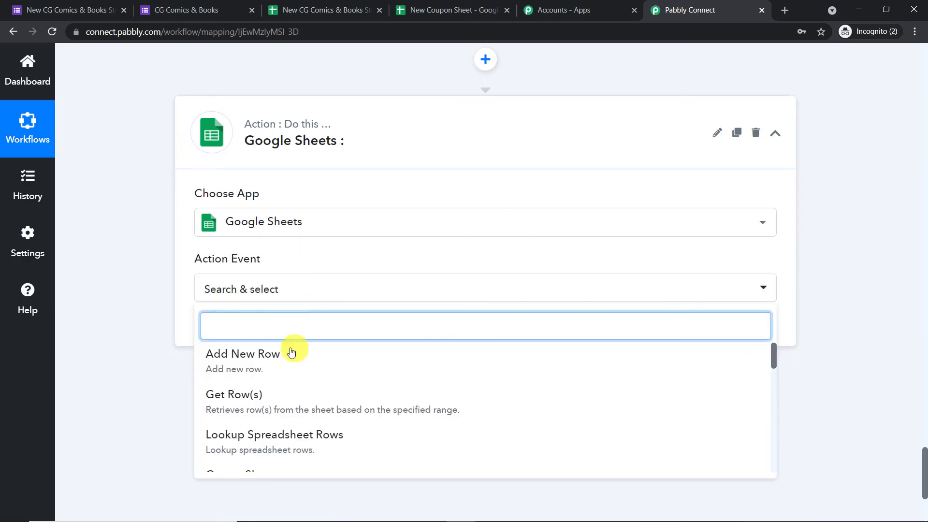
scroll(296, 369, "down", 6)
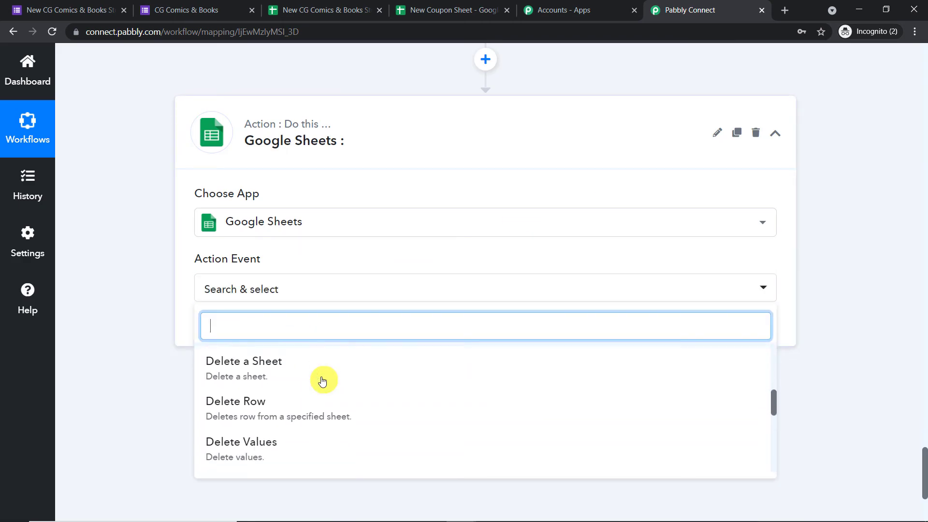
scroll(322, 383, "down", 2)
left_click(321, 382)
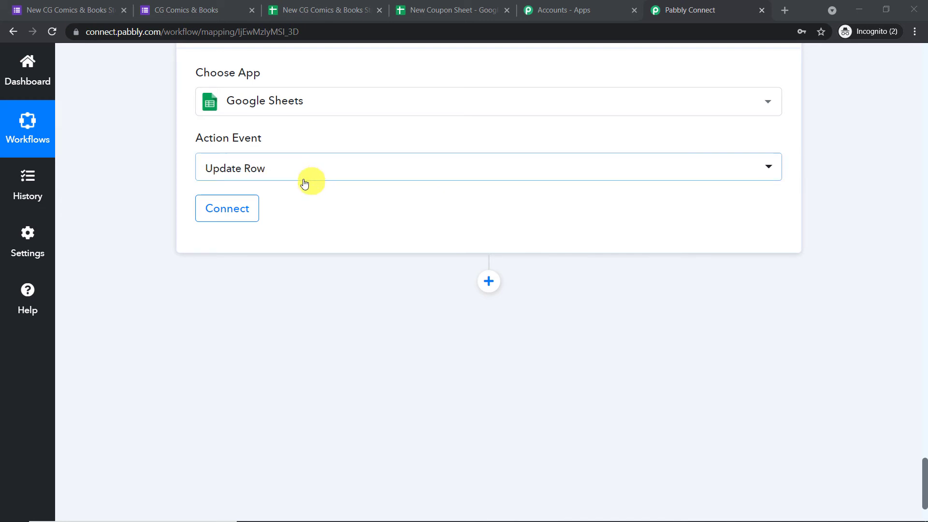
After glancing at the New Coupon Sheet spreadsheet, start adding a new Google Sheets connection.
left_click(427, 9)
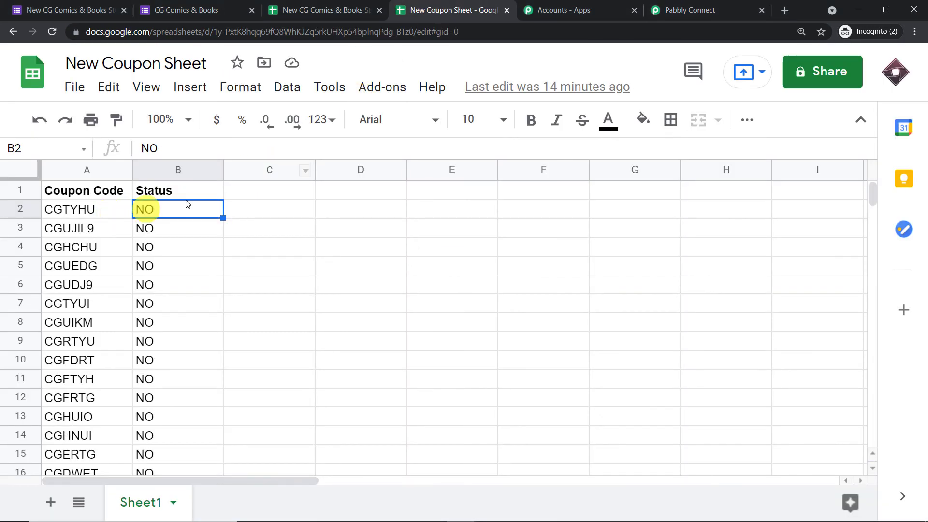
left_click(682, 9)
left_click(235, 205)
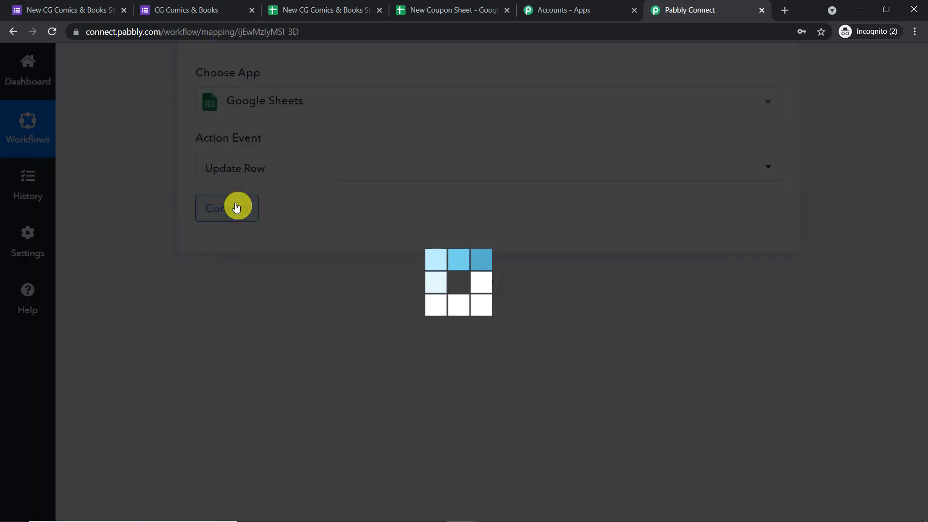
left_click(508, 196)
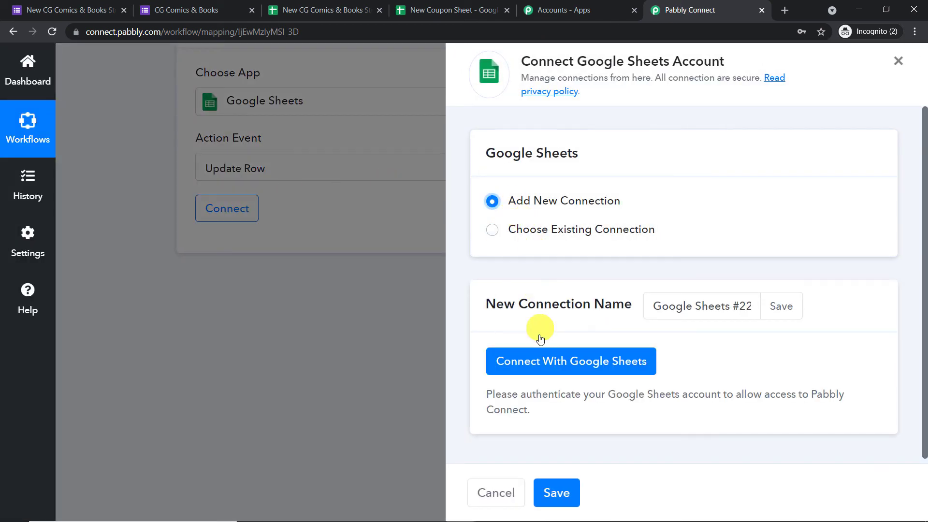
Sign in with the chosen Google account and grant Pabbly Connect access to Google Sheets.
left_click(549, 366)
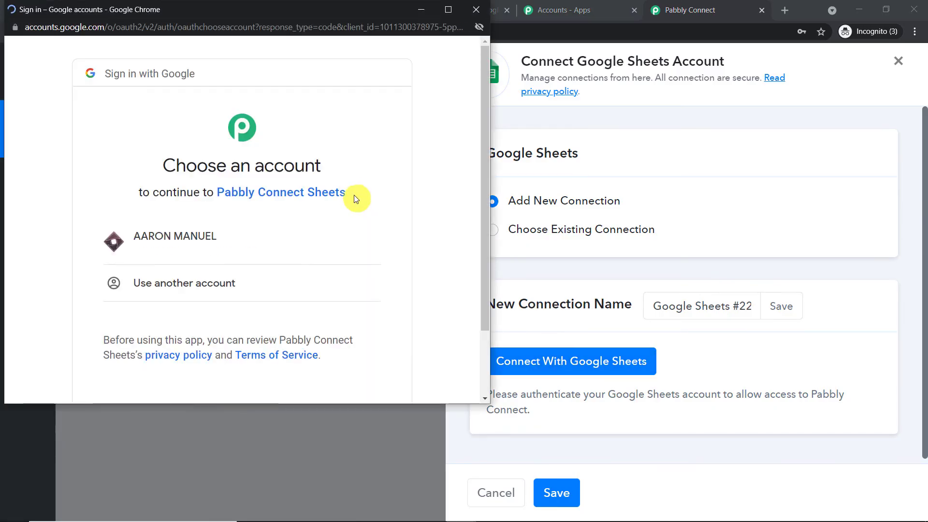
left_click(224, 240)
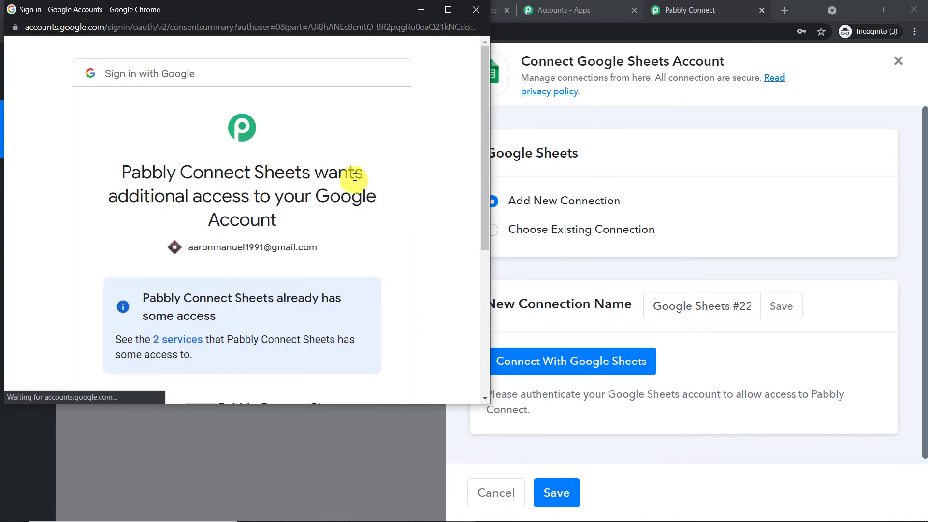
scroll(377, 184, "down", 5)
left_click(346, 326)
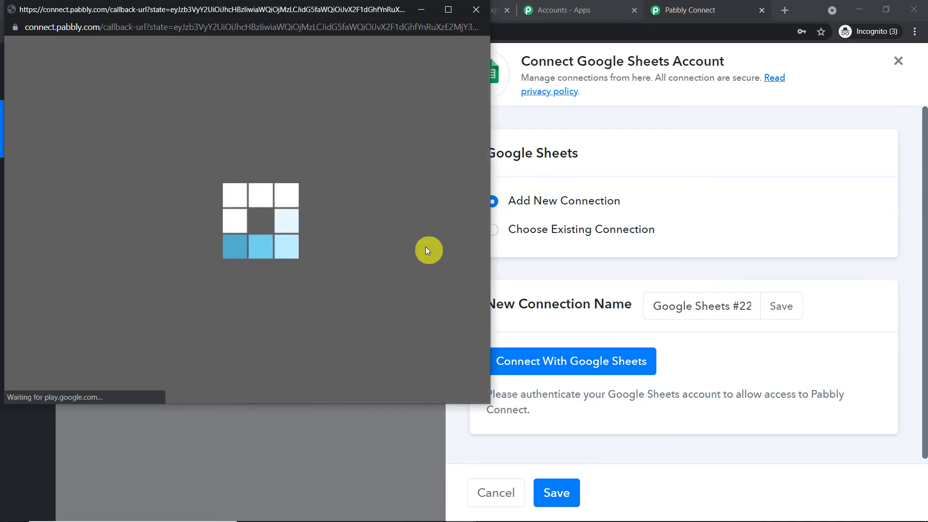
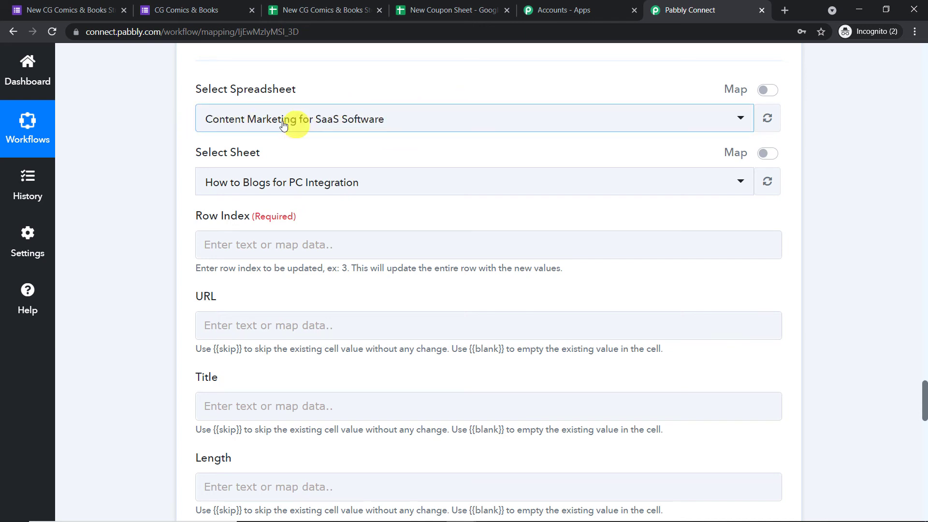
Point the Update Row step at Sheet1 of New Coupon Sheet, glancing at the spreadsheet's contents.
left_click(376, 120)
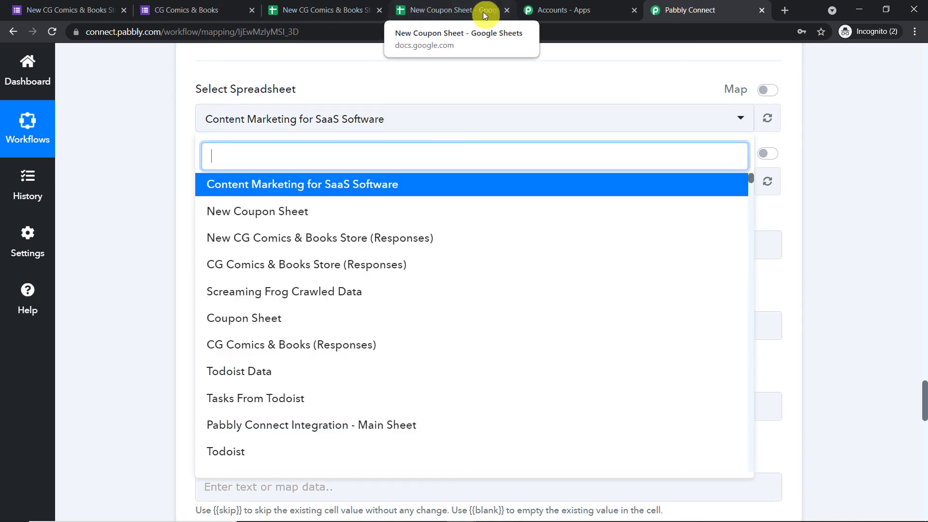
left_click(279, 217)
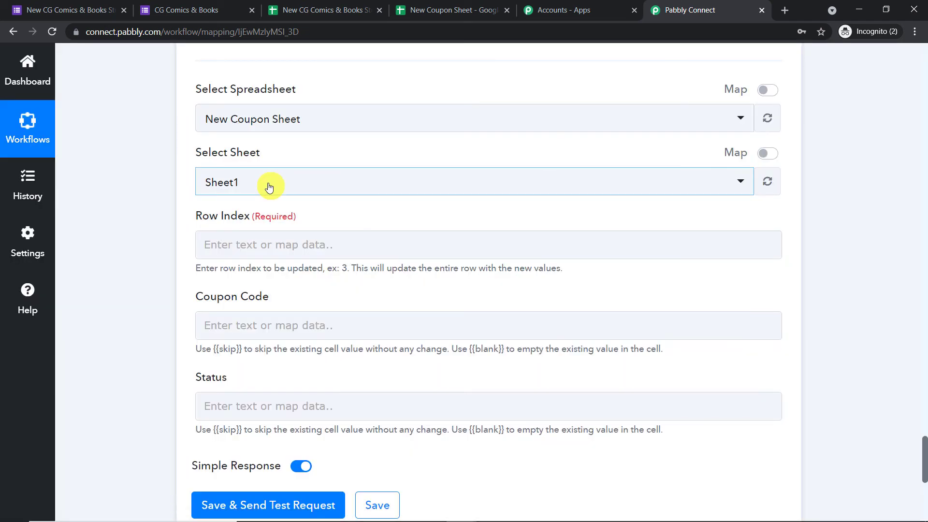
left_click(478, 9)
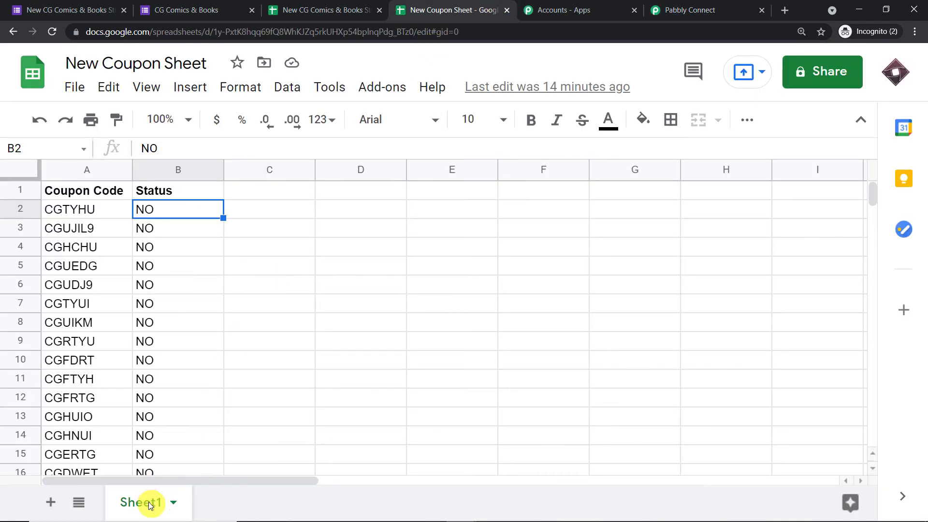
left_click(660, 9)
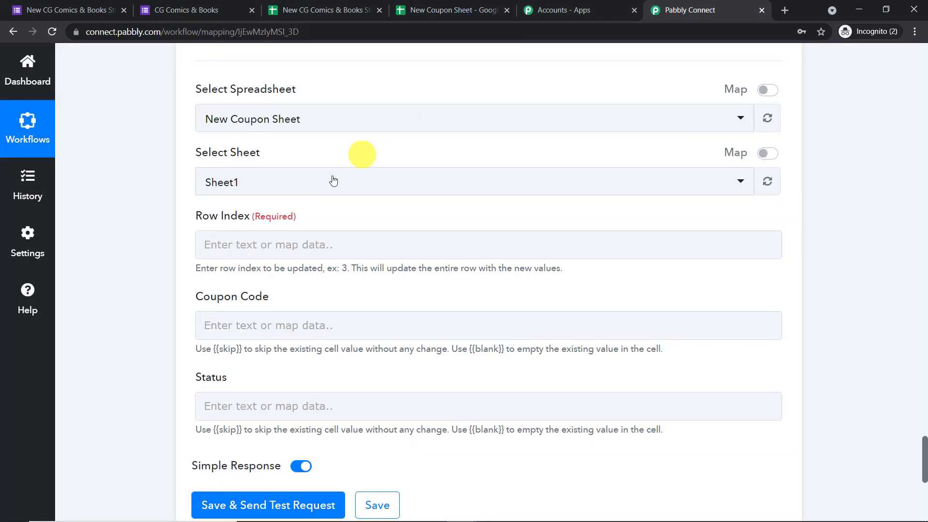
scroll(334, 181, "down", 1)
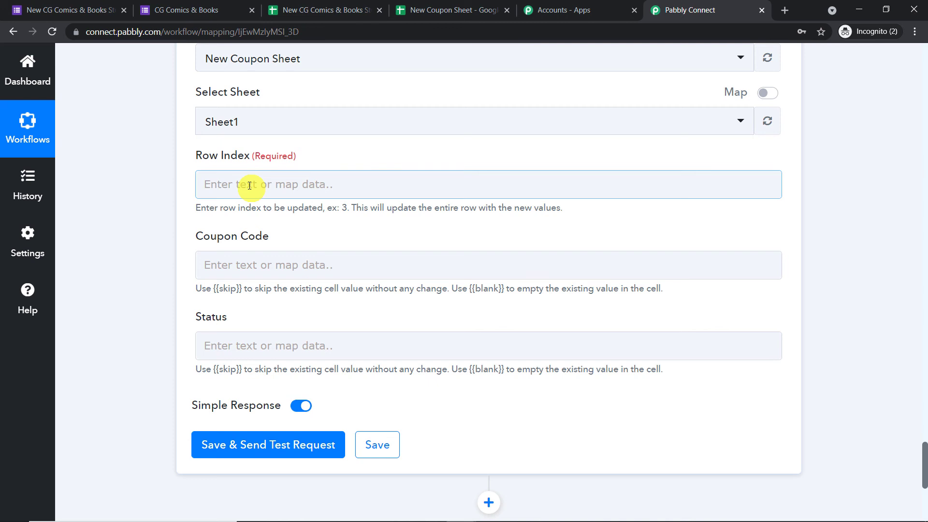
left_click(464, 9)
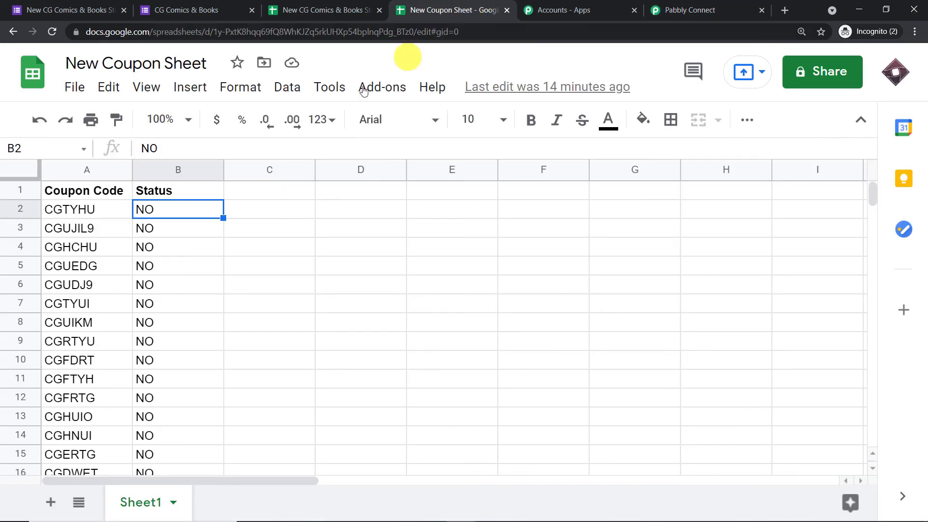
left_click(52, 213)
key("ctrl+6")
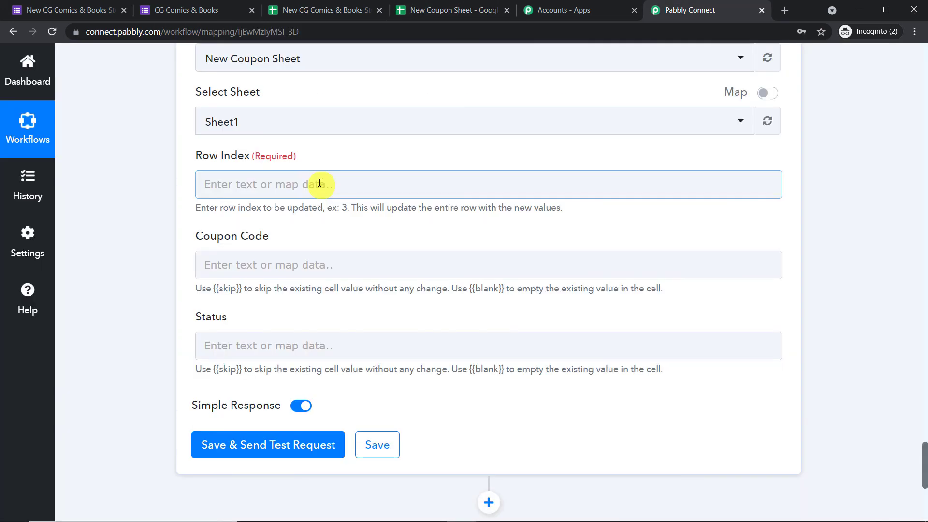
scroll(759, 196, "up", 2)
scroll(759, 196, "up", 10)
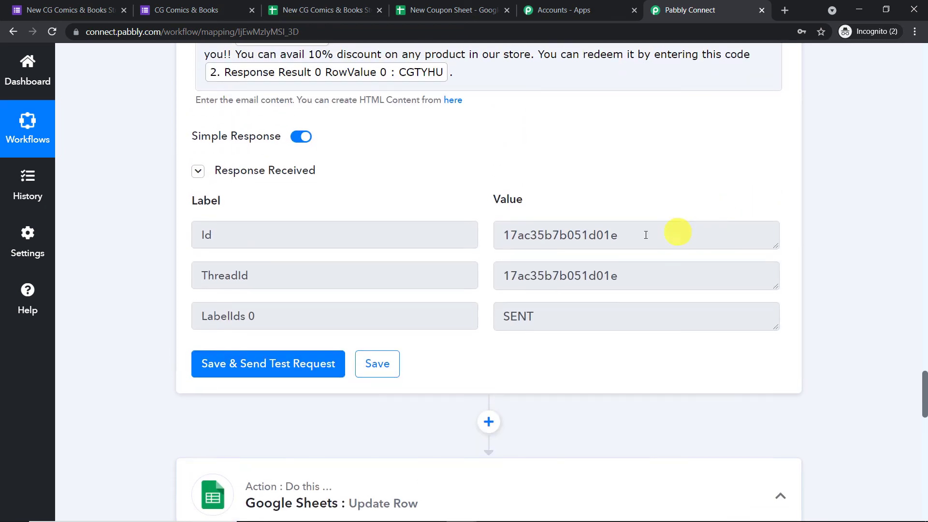
scroll(622, 242, "up", 15)
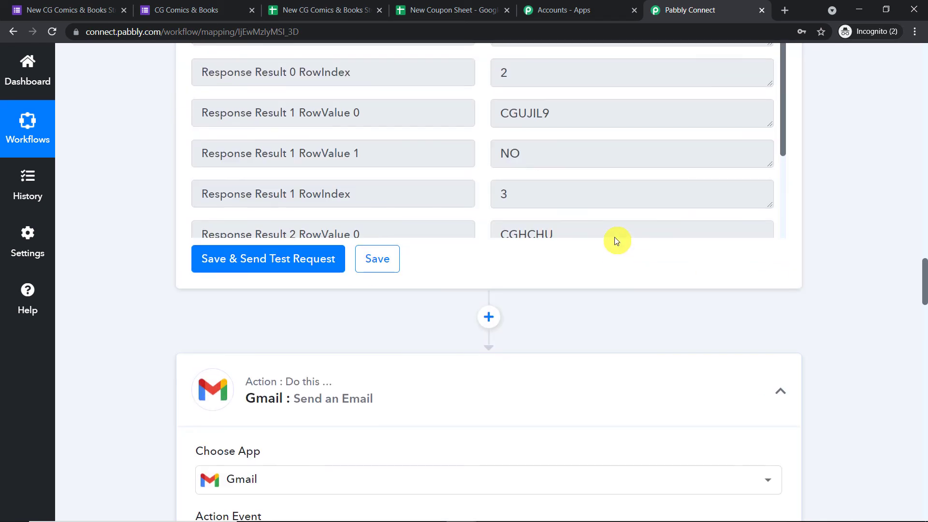
scroll(600, 223, "up", 3)
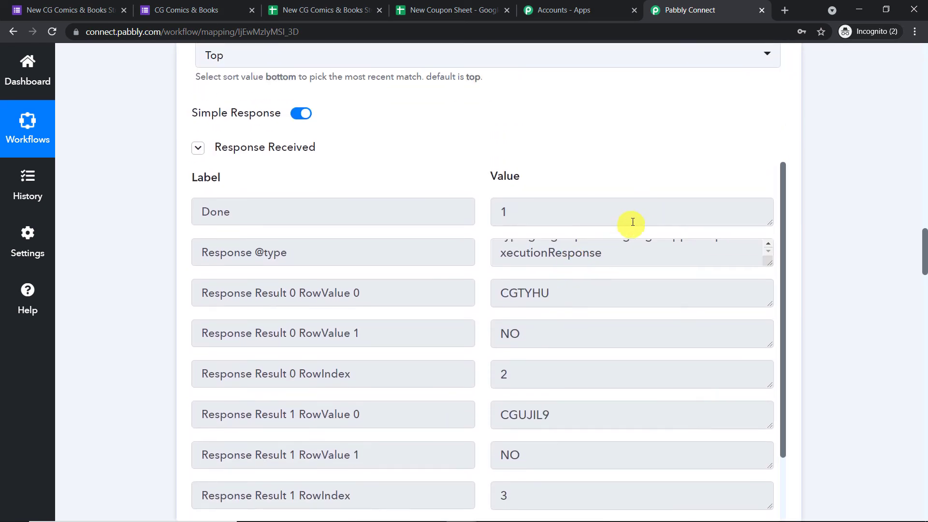
scroll(630, 222, "down", 1)
left_click_drag(530, 307, 456, 321)
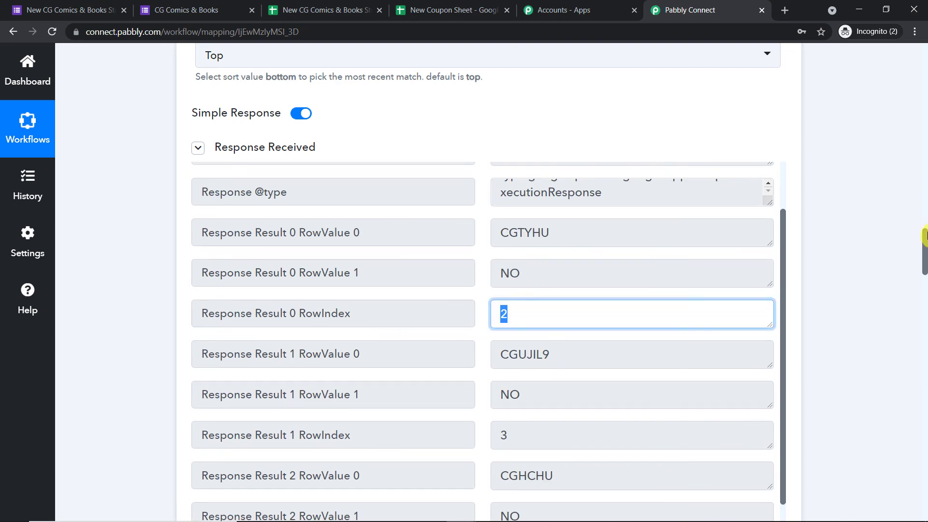
left_click_drag(925, 236, 925, 458)
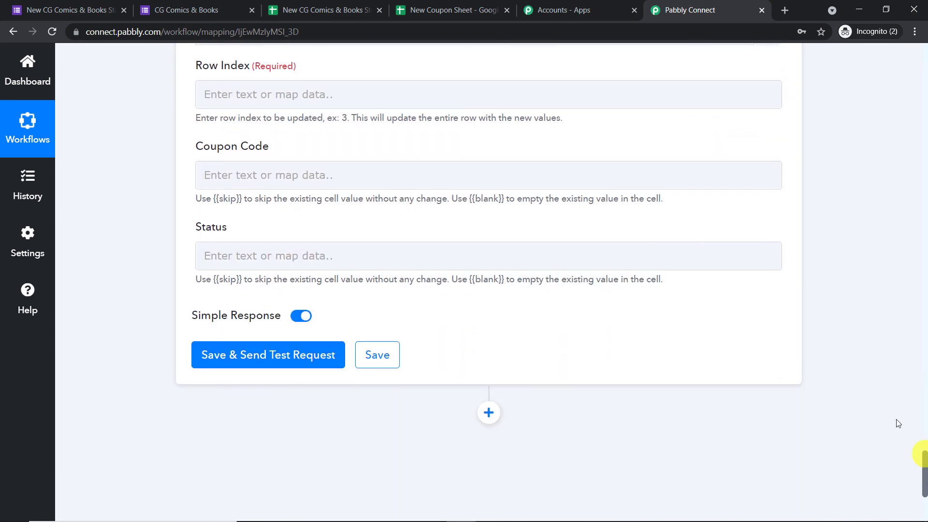
scroll(487, 202, "up", 3)
Map the lookup step's RowIndex (2) into the Row Index field.
left_click(266, 222)
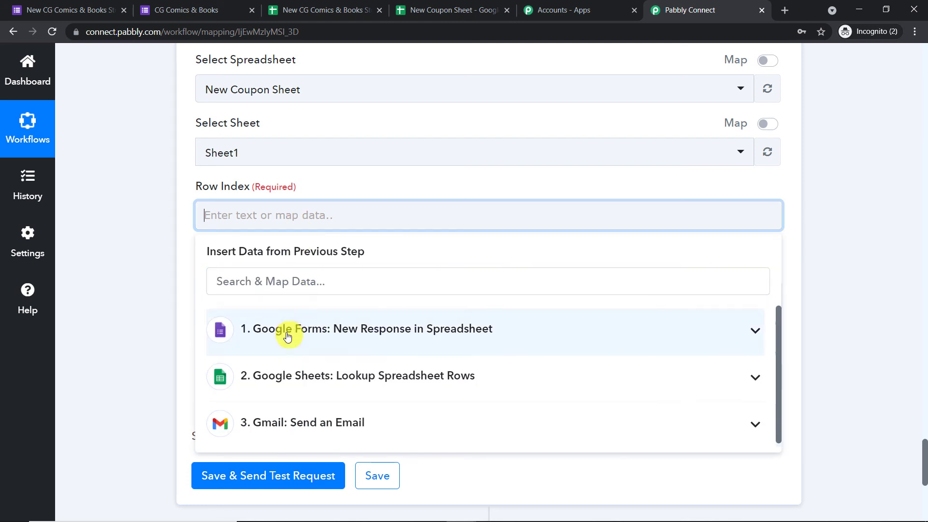
left_click(317, 378)
scroll(353, 383, "down", 3)
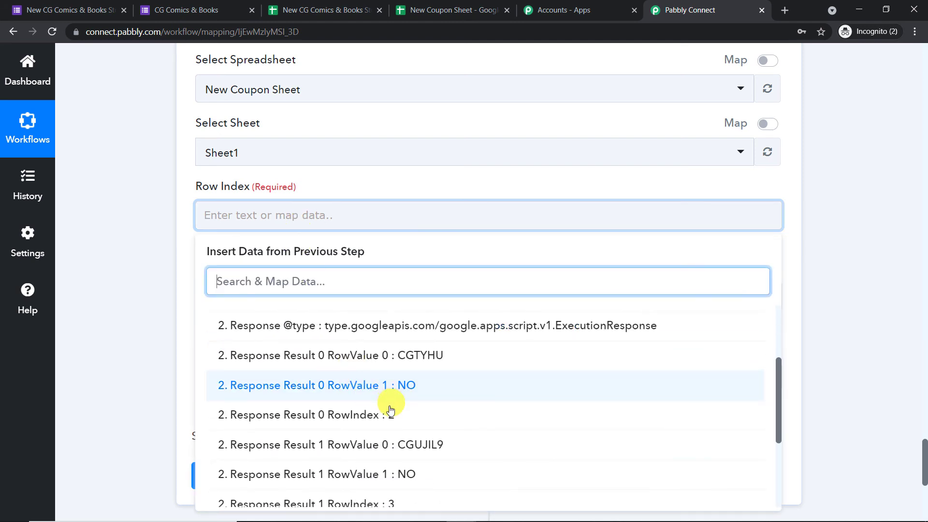
left_click(392, 414)
left_click(417, 123)
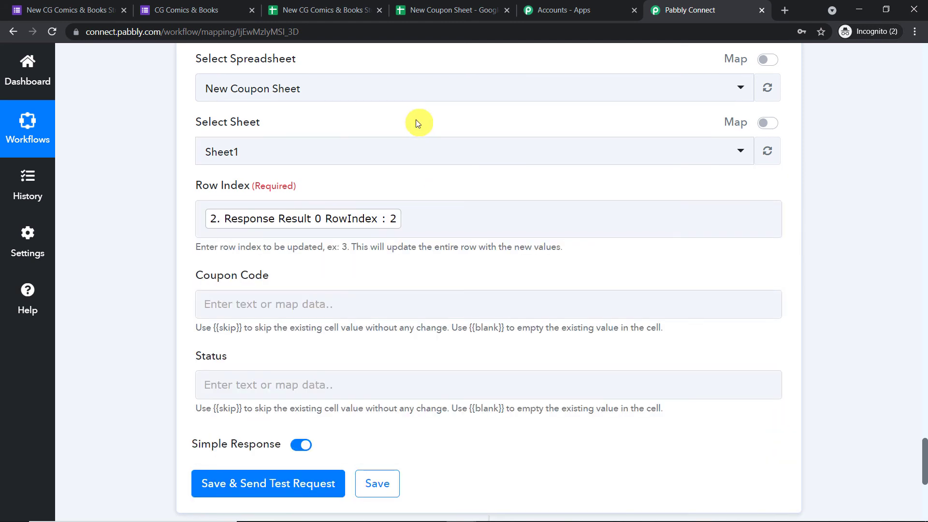
scroll(377, 184, "down", 1)
Map the lookup's RowValue 0 (CGTYHU) into the Coupon Code field.
left_click(311, 241)
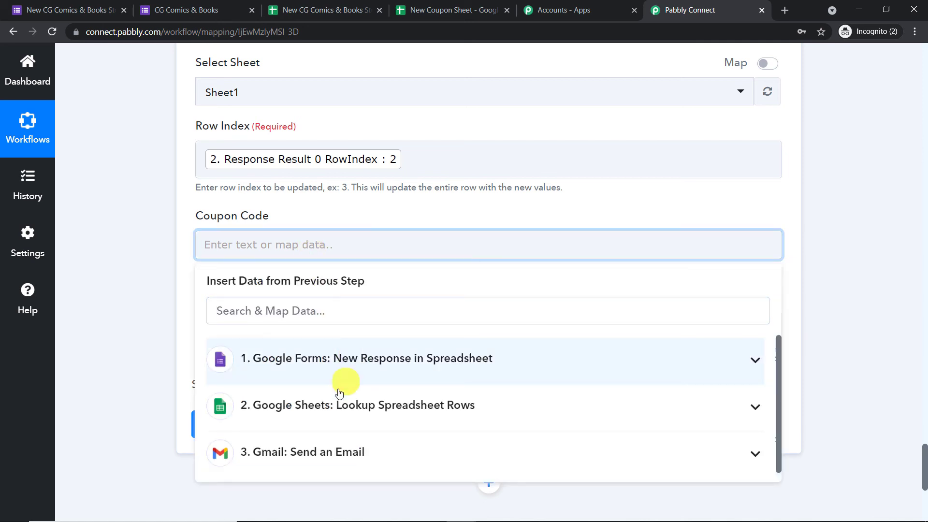
left_click(333, 406)
scroll(387, 391, "down", 2)
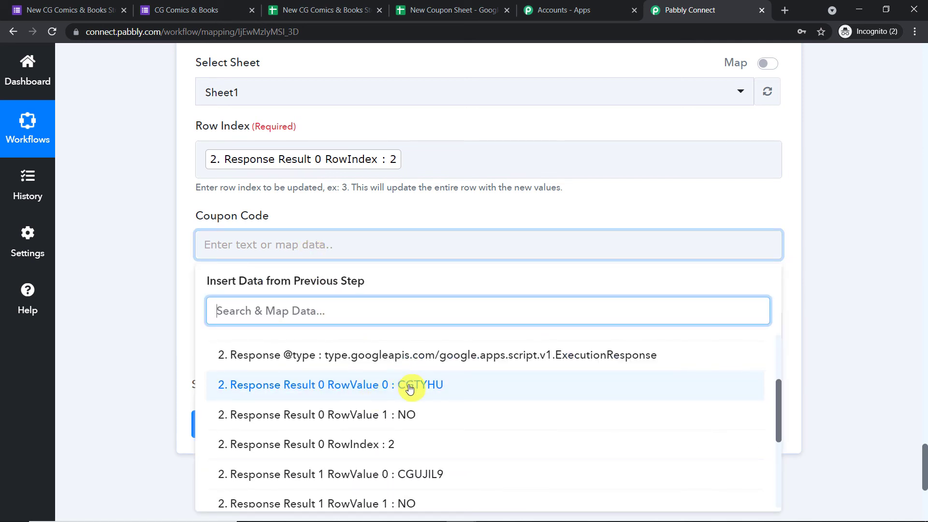
left_click(410, 389)
left_click(445, 203)
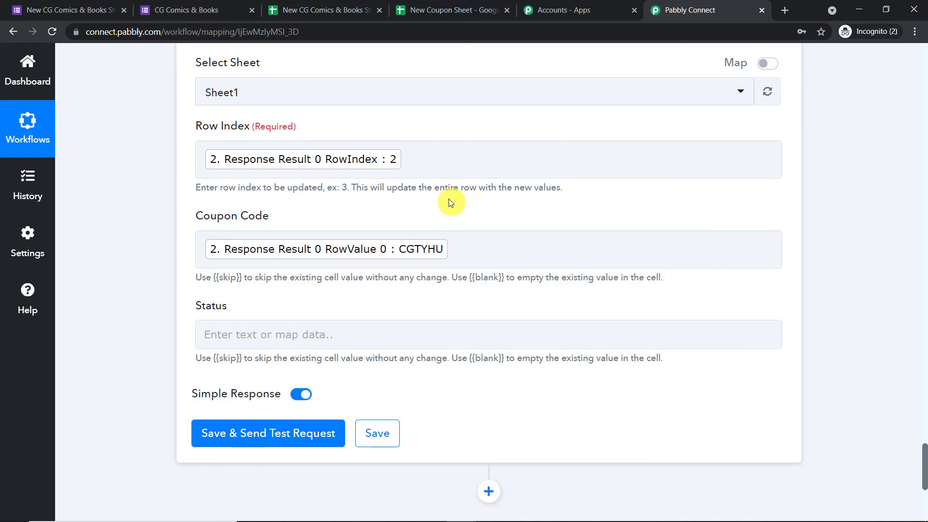
scroll(449, 201, "down", 1)
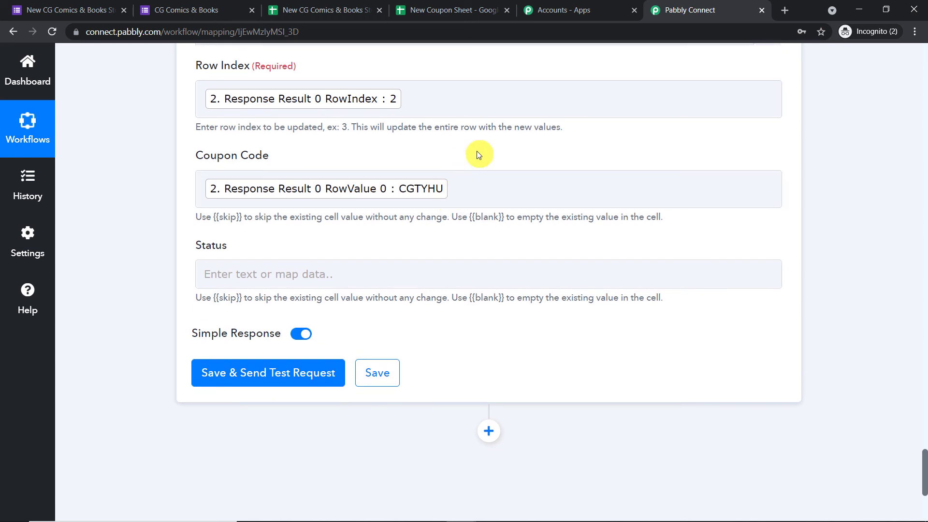
scroll(477, 154, "down", 1)
left_click(319, 216)
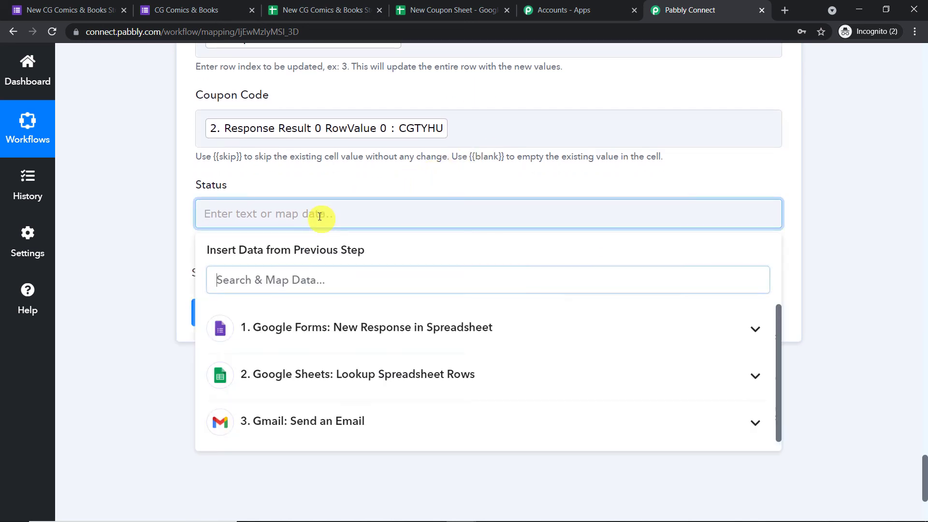
Set the Update Row Status value to YES, after checking that cell B2 still reads NO.
left_click(472, 10)
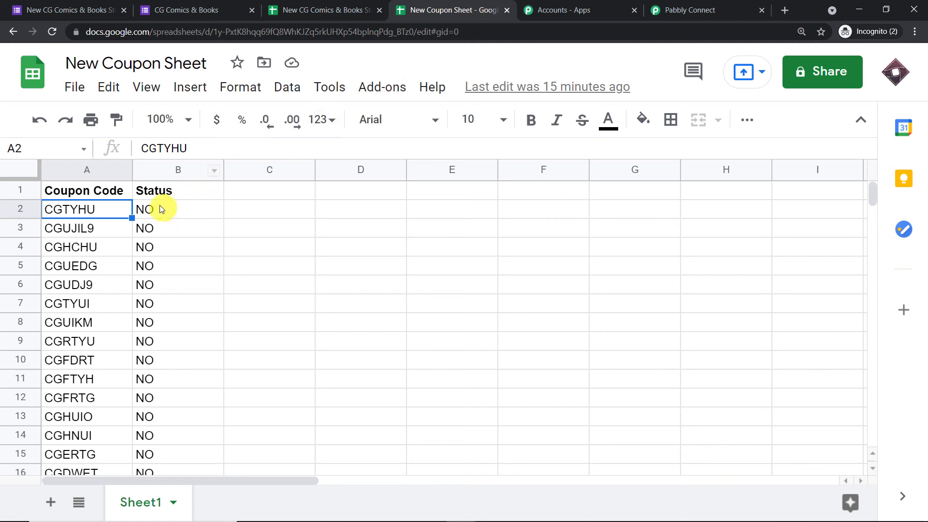
left_click(152, 216)
left_click(650, 12)
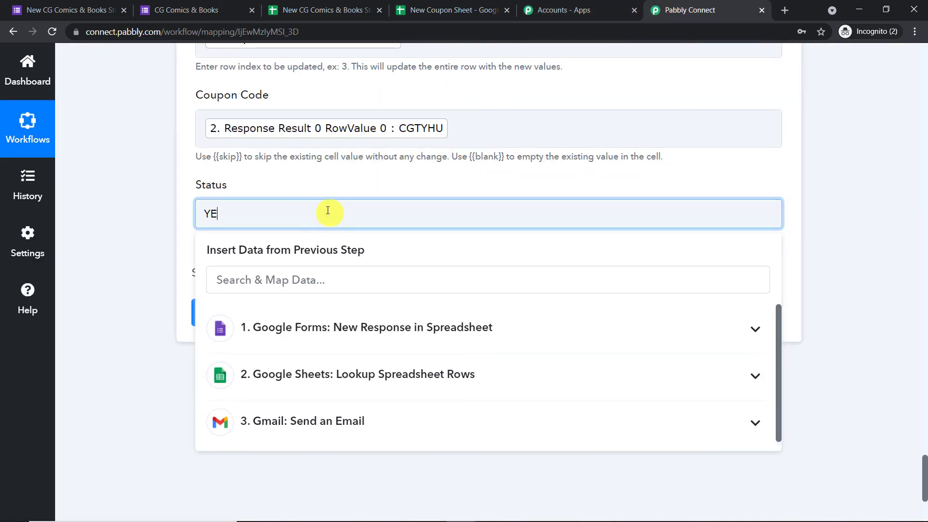
left_click(345, 181)
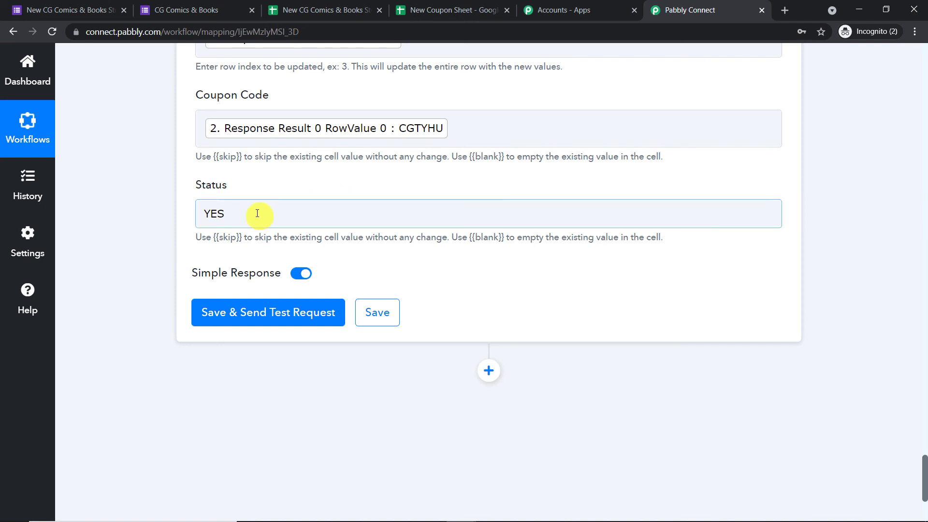
left_click(476, 10)
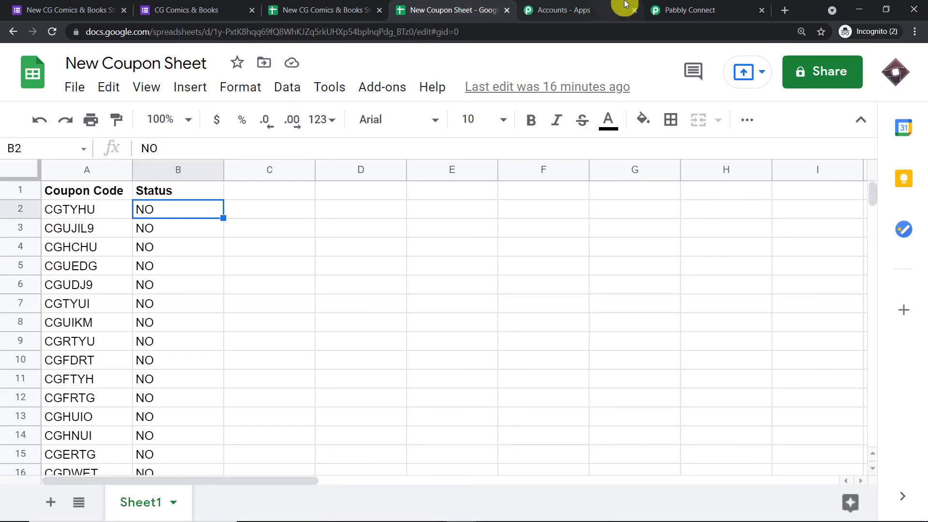
left_click(690, 6)
Send the Update Row test and verify that B2 in New Coupon Sheet now reads YES.
left_click(261, 312)
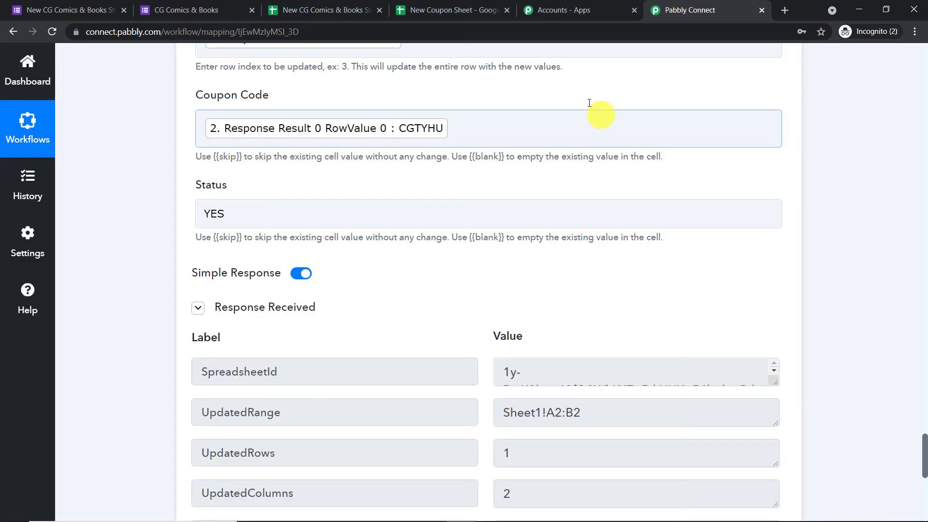
left_click(473, 6)
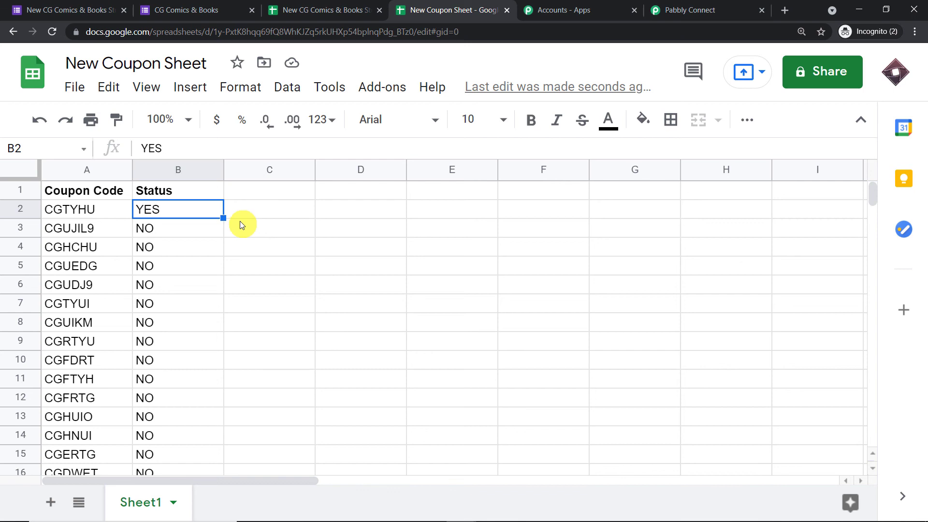
left_click(74, 8)
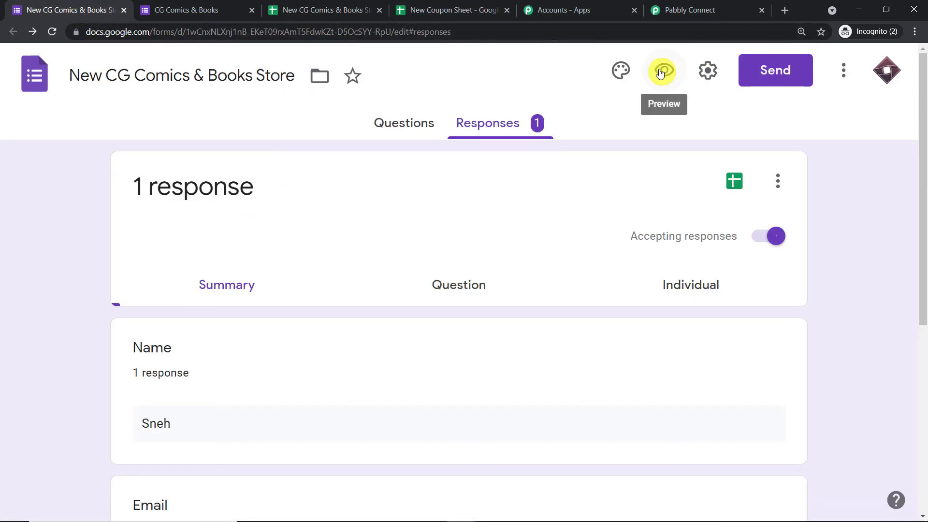
Start a fresh blank form response, then view the Gmail coupon email with code CGTYHU.
left_click(205, 10)
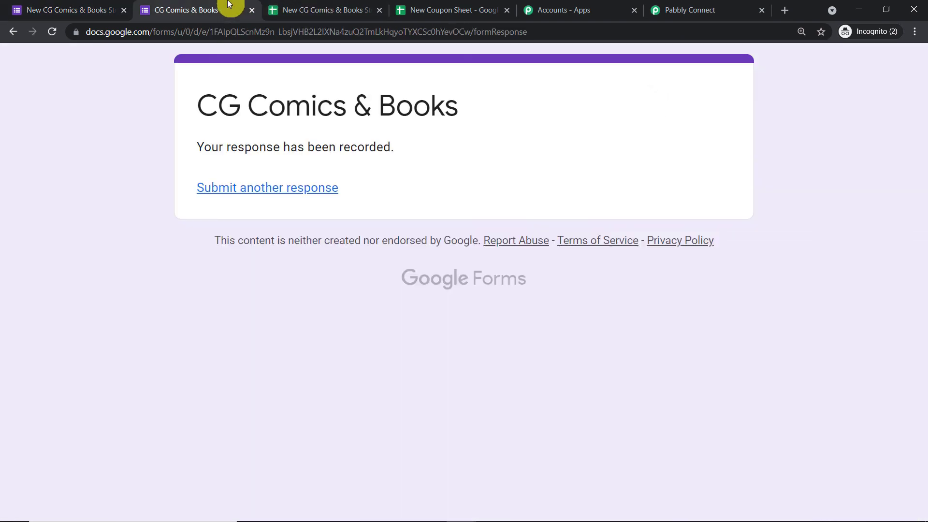
left_click(284, 190)
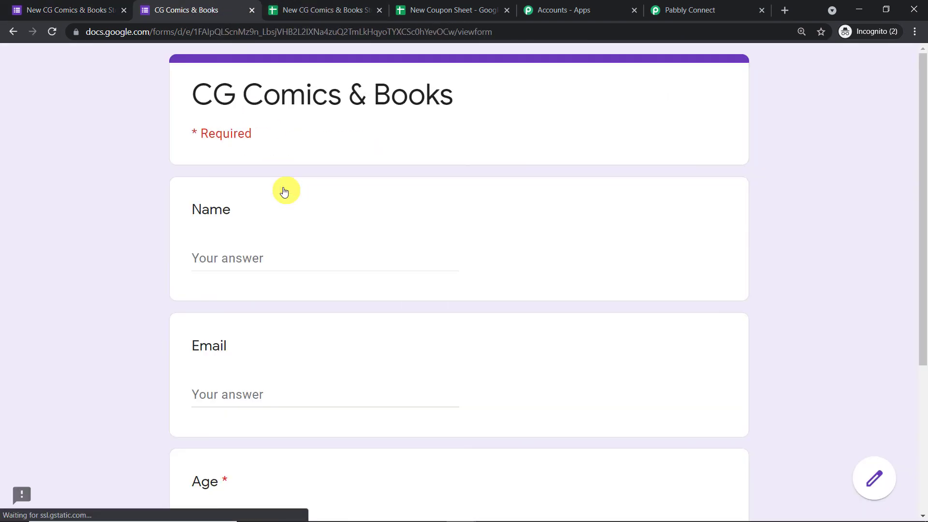
mouse_move(450, 514)
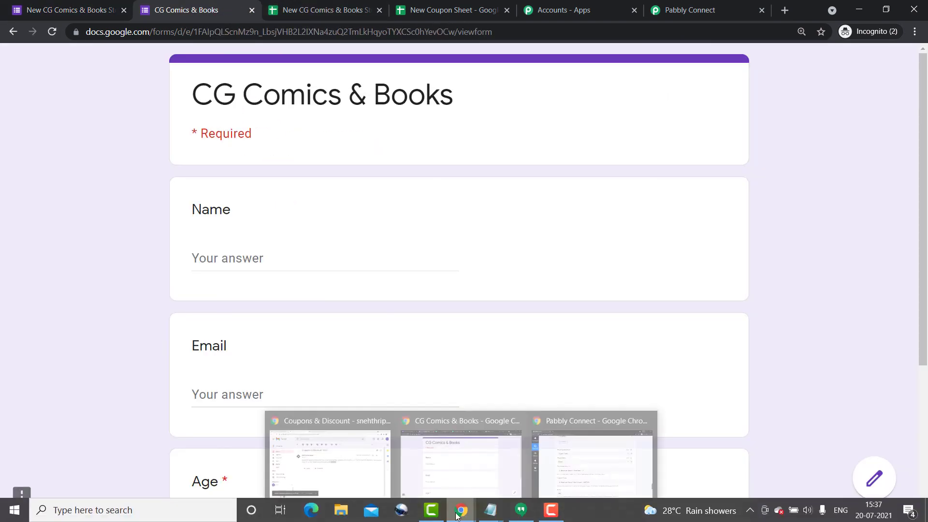
left_click(365, 464)
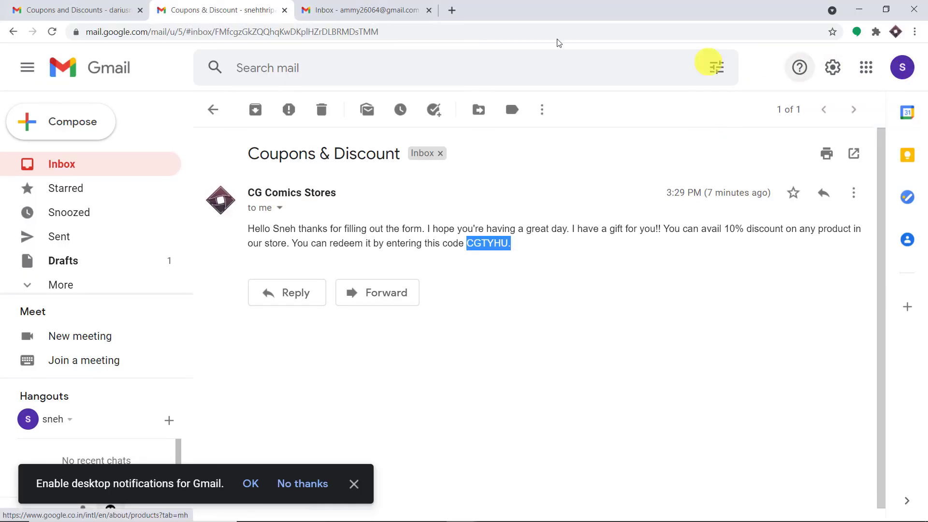
left_click(358, 10)
Copy the test Gmail account's email address from its account panel.
left_click(901, 70)
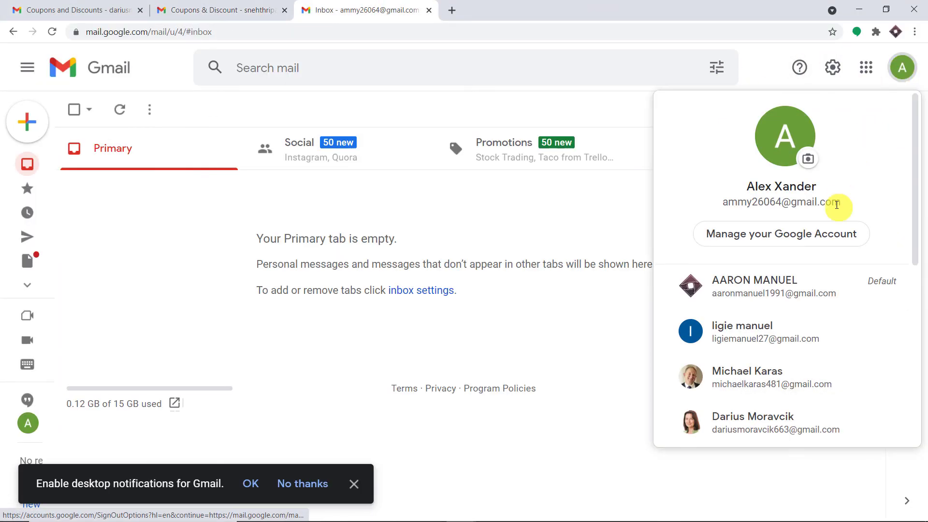
triple_click(728, 203)
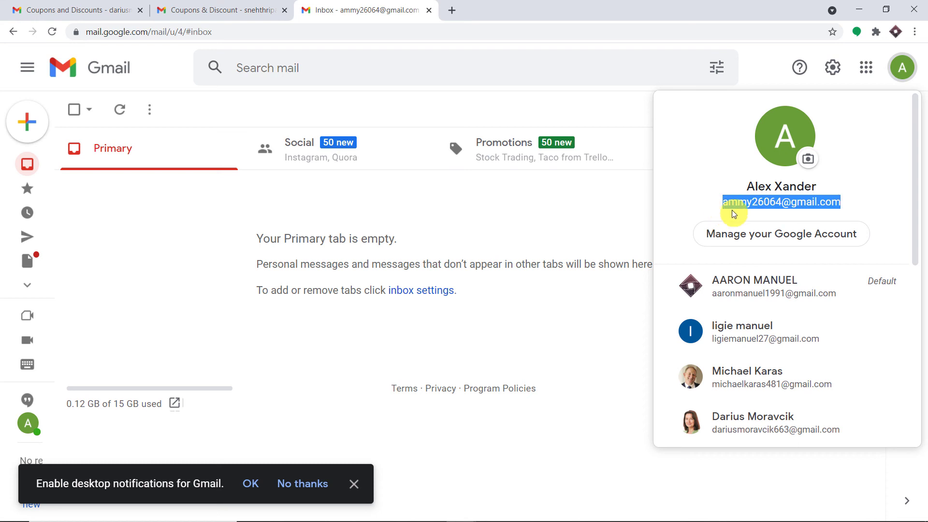
right_click(738, 204)
left_click(745, 211)
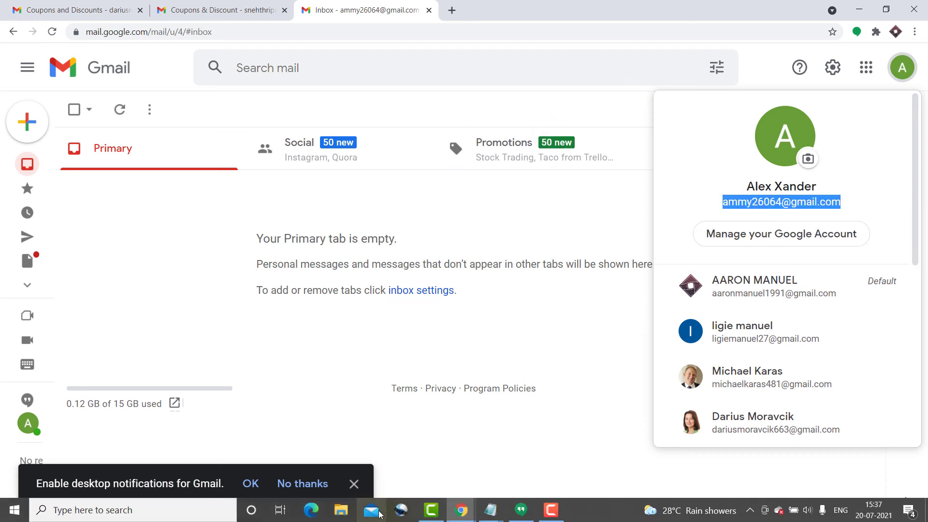
mouse_move(467, 508)
mouse_move(562, 463)
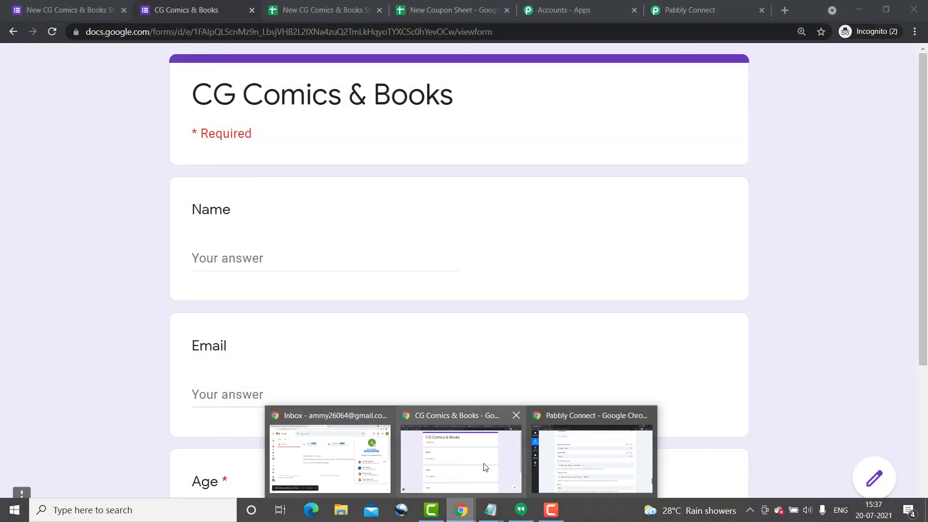
Submit a CG Comics & Books response with the copied email, the respondent's name and age 23.
left_click(486, 466)
left_click(245, 393)
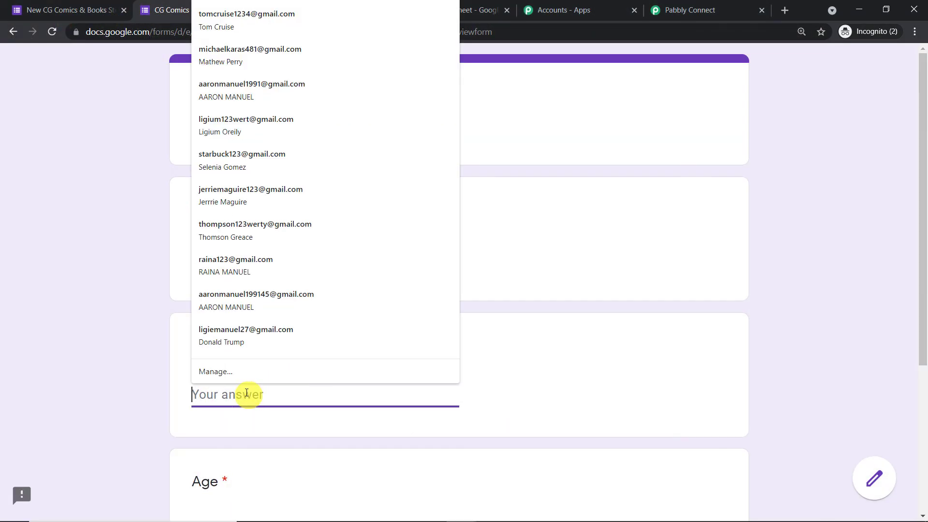
key("ctrl+v")
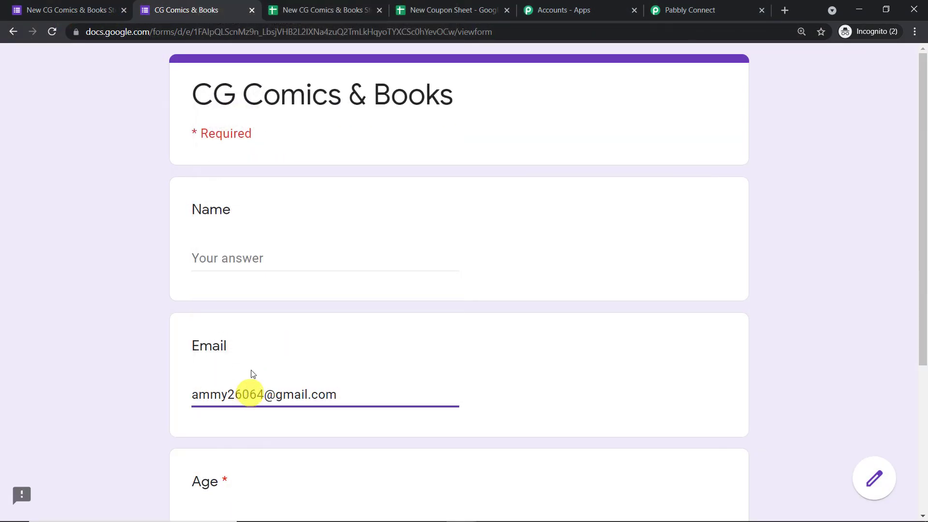
left_click(239, 253)
type("Amy")
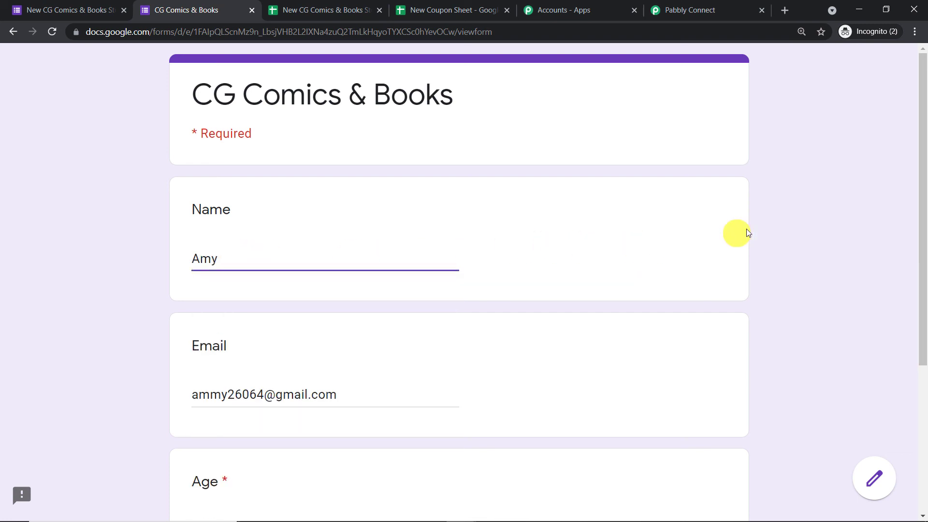
left_click(780, 222)
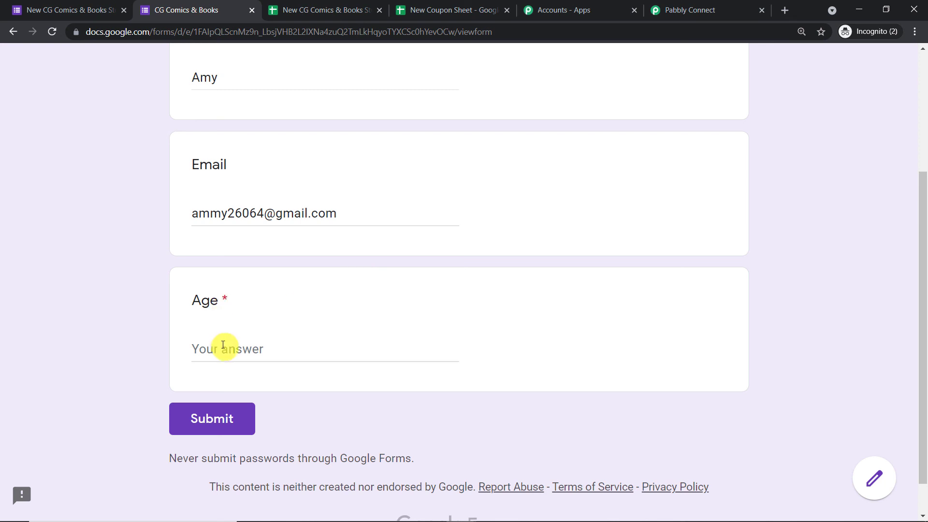
left_click(222, 349)
type("23")
left_click(226, 420)
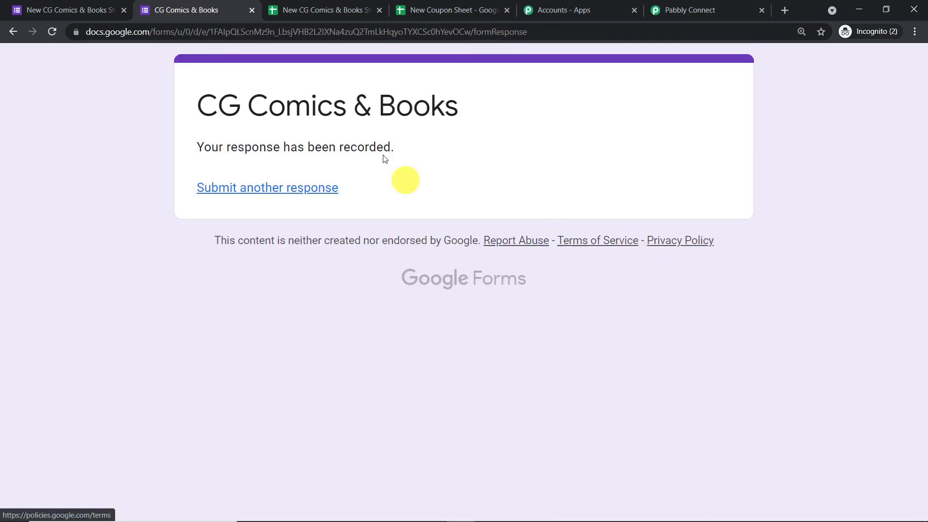
left_click(342, 4)
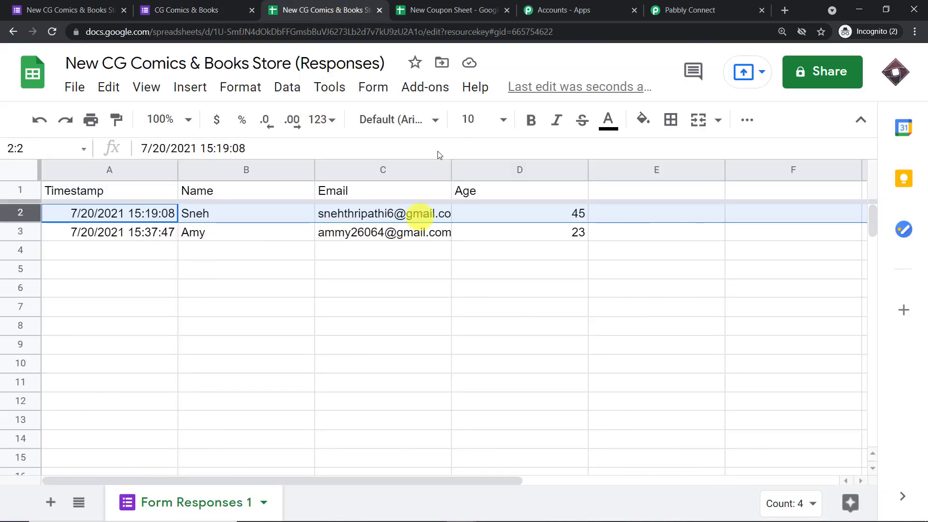
Confirm that coupon CGUJIL9 is now marked YES in the New Coupon Sheet.
left_click(464, 11)
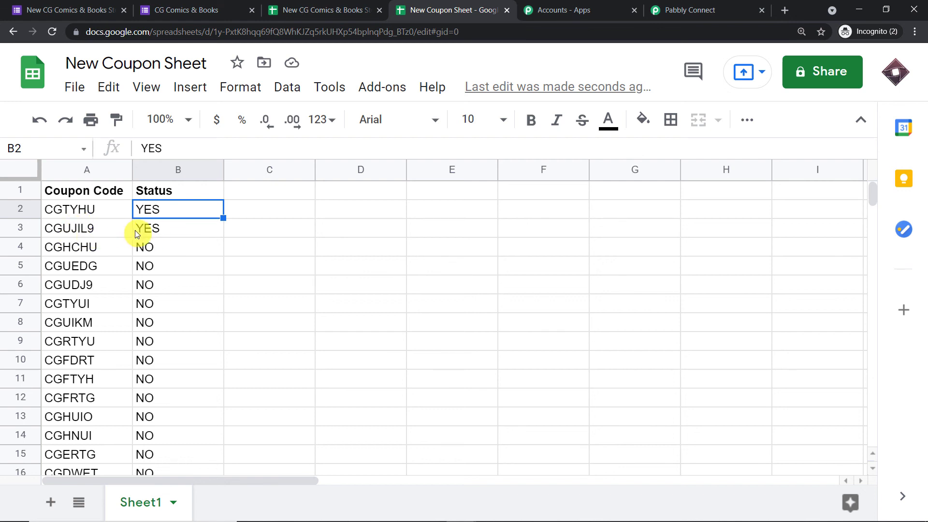
mouse_move(446, 518)
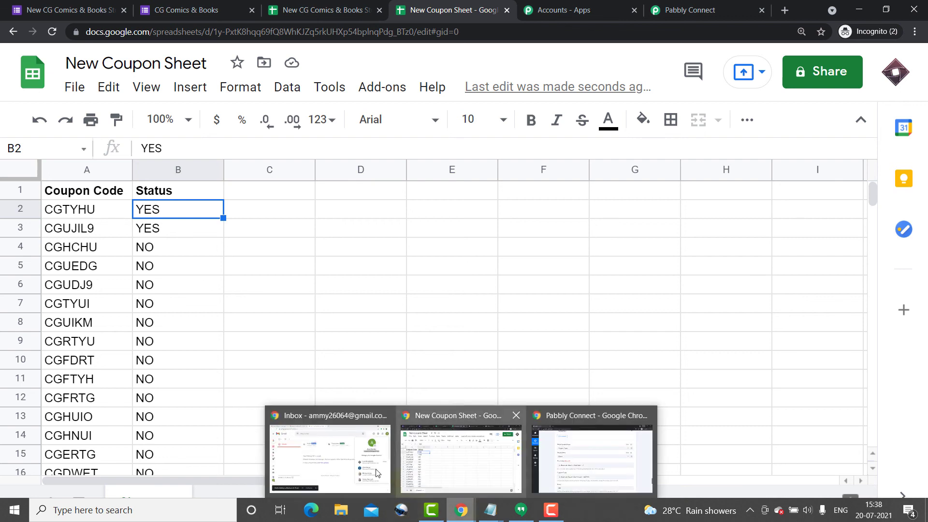
left_click(327, 422)
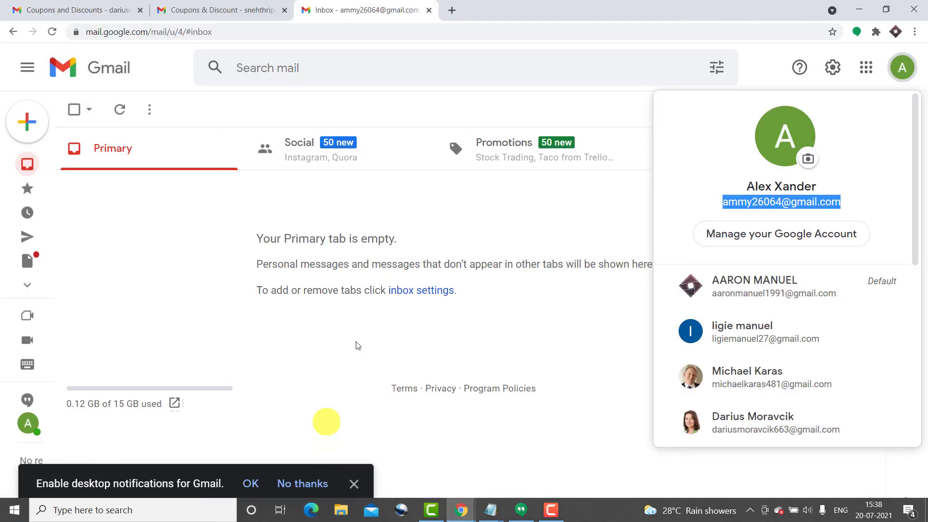
Refresh the test inbox and open the Coupons & Discount email to highlight code CGUJIL9.
left_click(586, 108)
left_click(54, 33)
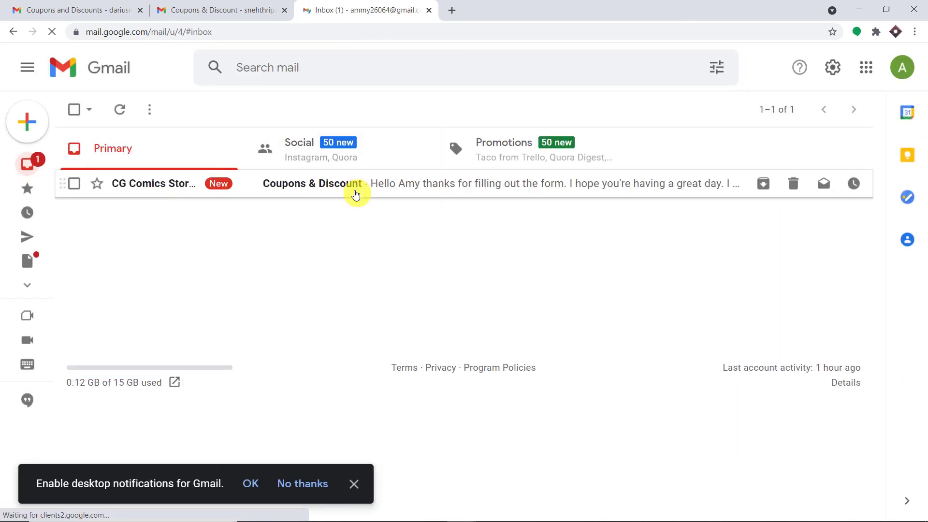
left_click(356, 191)
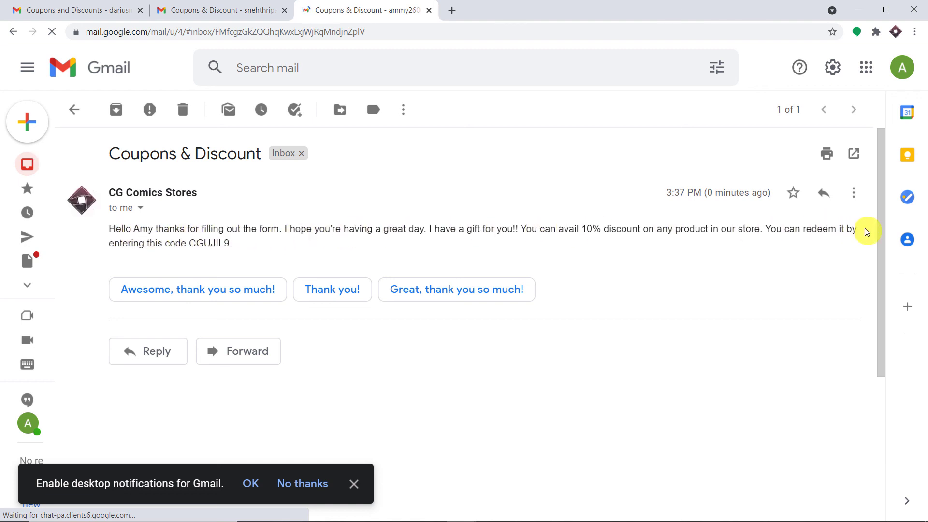
left_click_drag(232, 243, 189, 243)
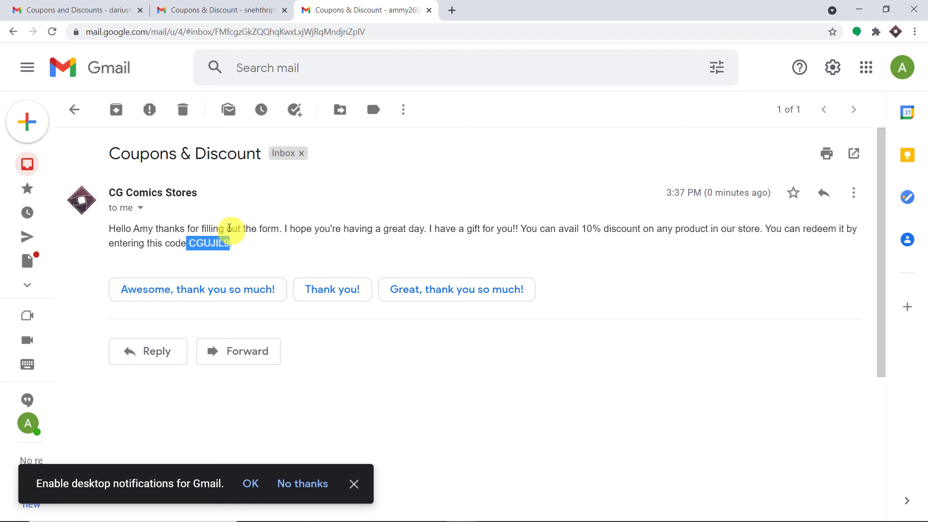
mouse_move(452, 521)
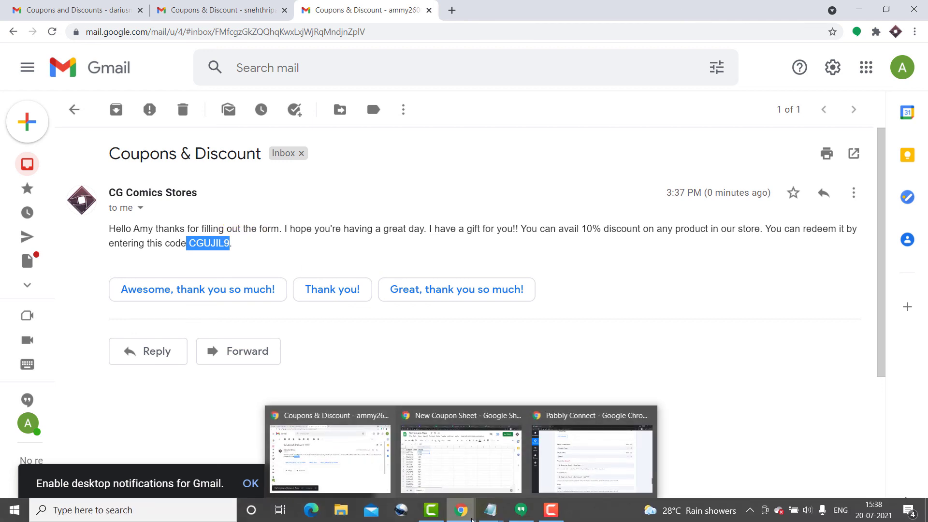
left_click(485, 483)
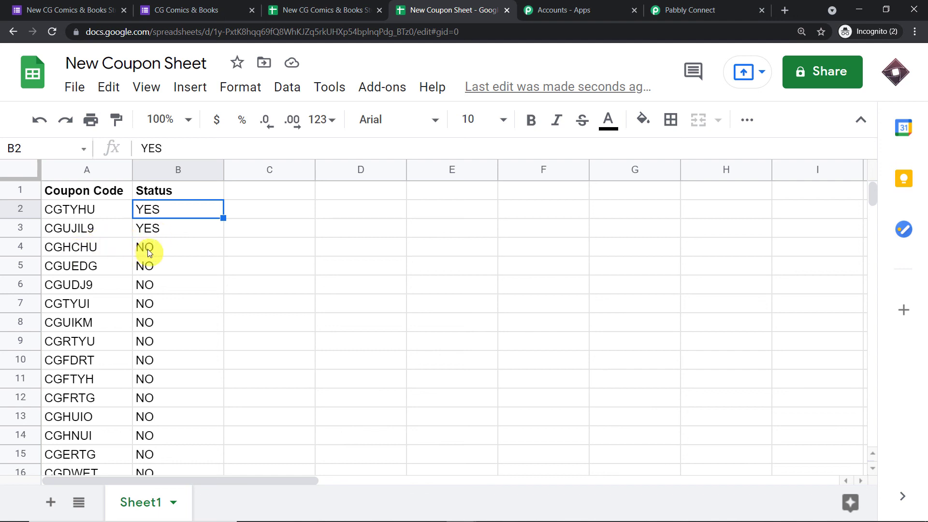
Highlight the next unused coupon, CGHCHU, and its NO status in row 4.
left_click(104, 253)
left_click(144, 251)
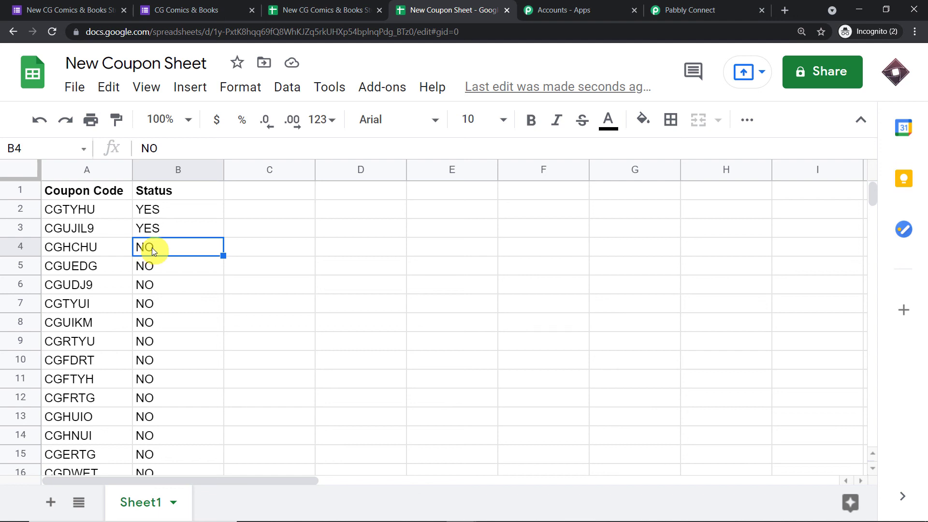
left_click(83, 250)
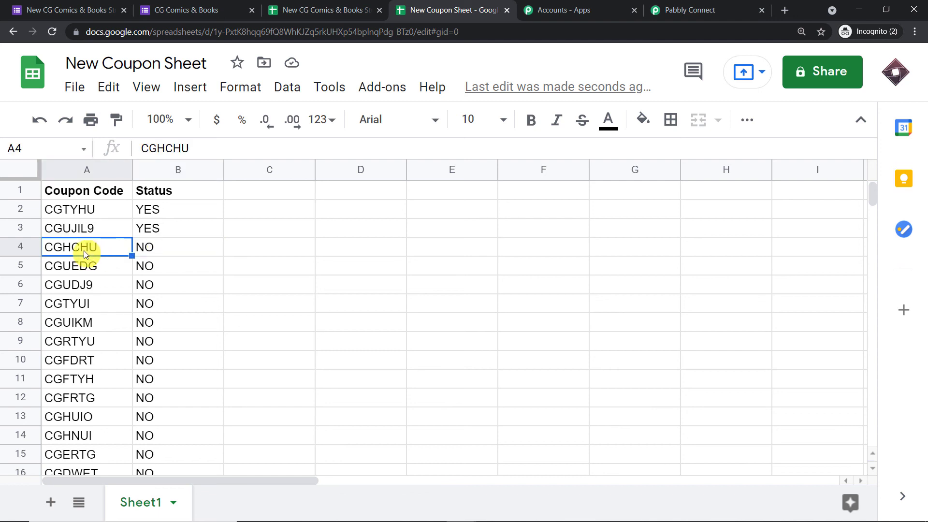
left_click(154, 251)
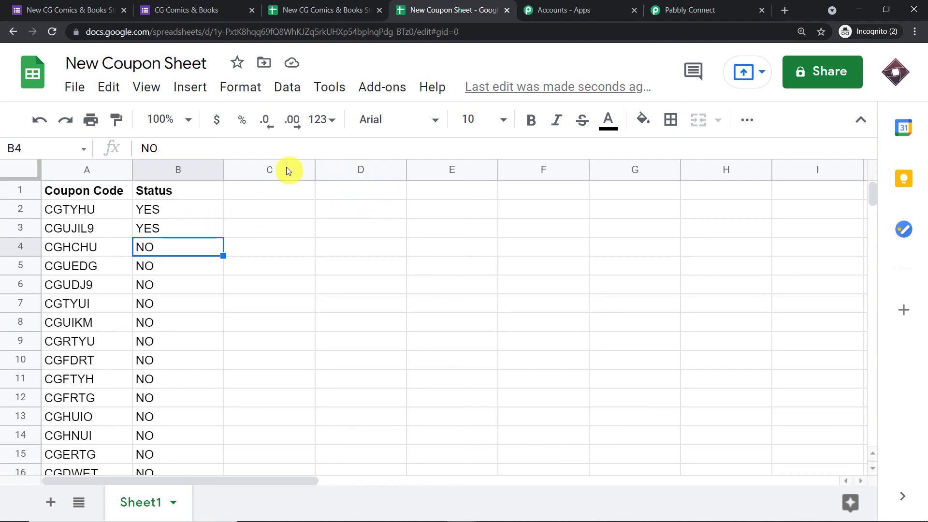
Back in Pabbly Connect, collapse the expanded Update Row and Send an Email steps.
left_click(691, 10)
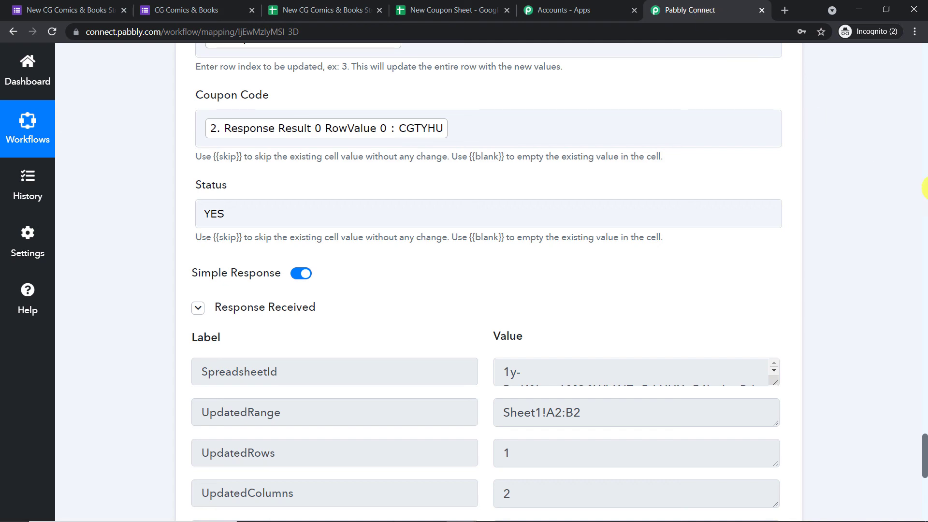
left_click(924, 210)
left_click(924, 210)
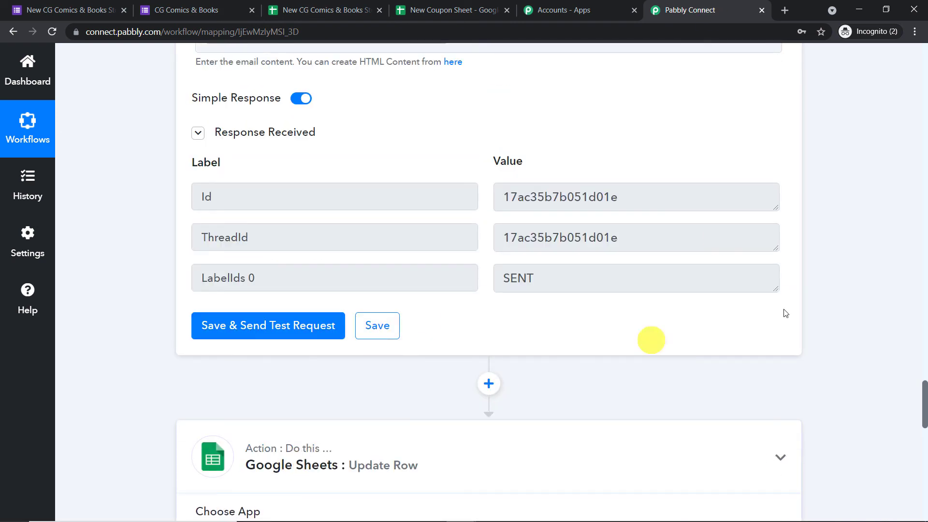
left_click(926, 261)
left_click(924, 261)
Collapse the Lookup Spreadsheet Rows step and the Google Forms trigger step.
scroll(342, 259, "up", 4)
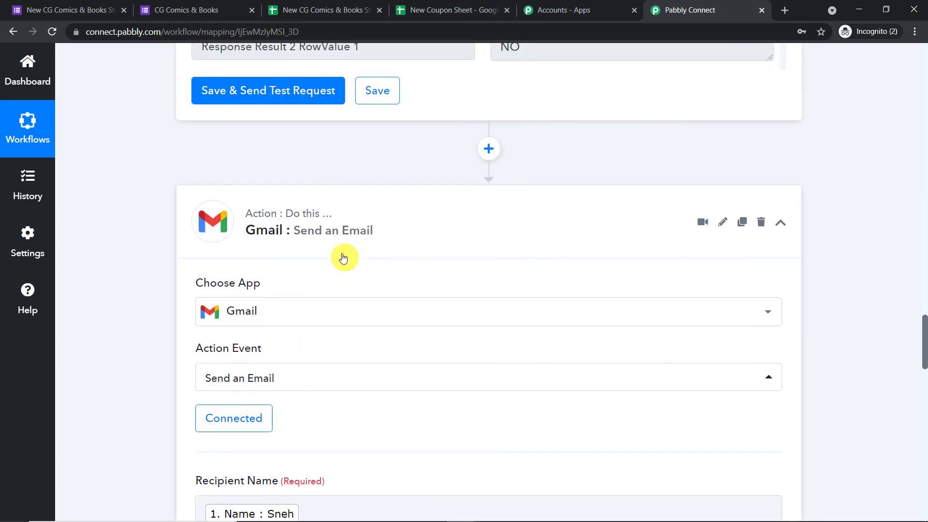
scroll(302, 209, "up", 15)
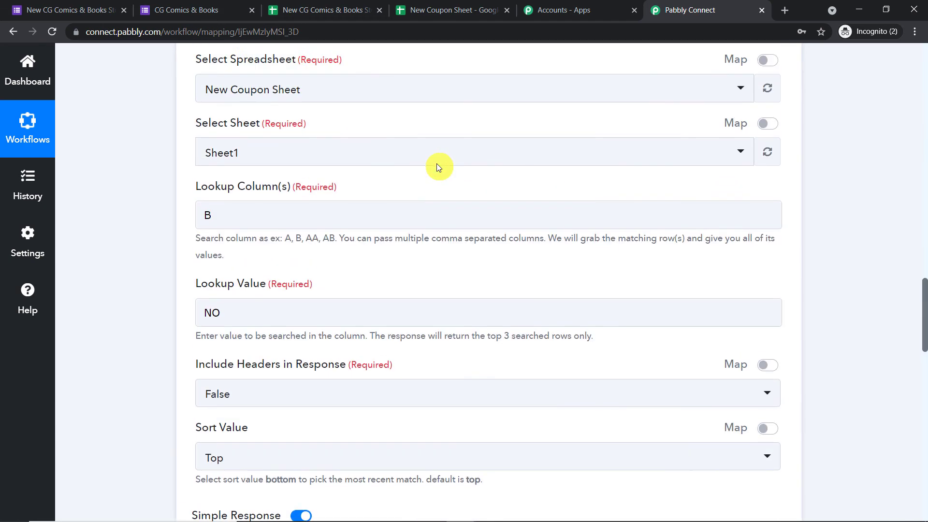
scroll(367, 241, "up", 4)
left_click(925, 58)
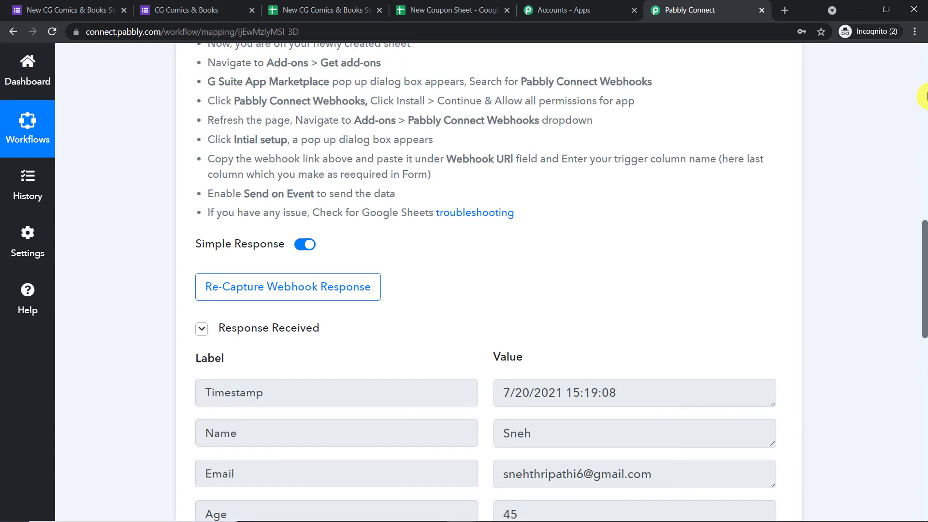
left_click(924, 106)
left_click(353, 112)
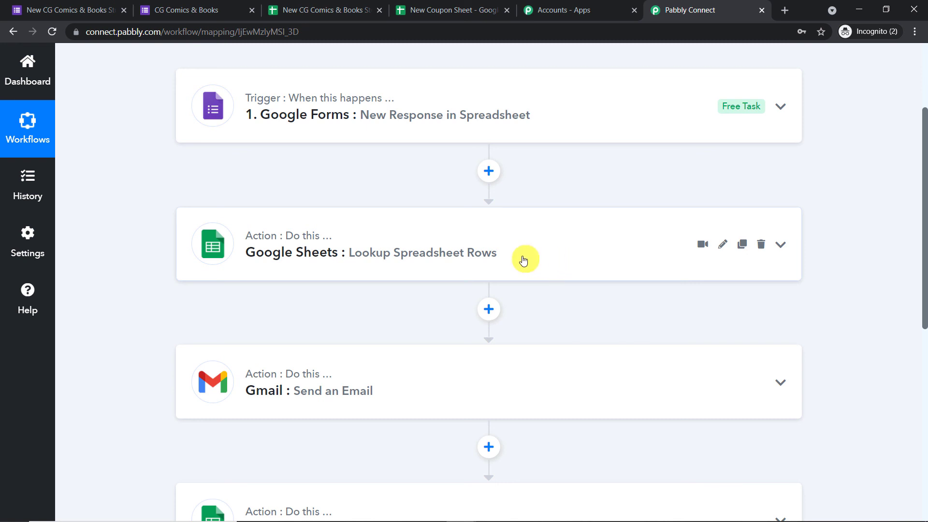
Scroll through the collapsed workflow to review all four steps as an overview.
scroll(524, 260, "down", 3)
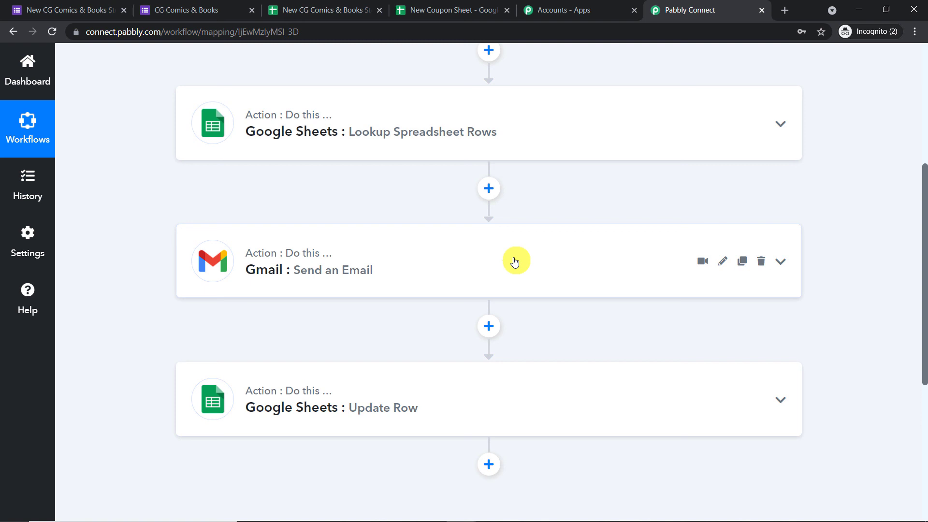
scroll(514, 259, "down", 1)
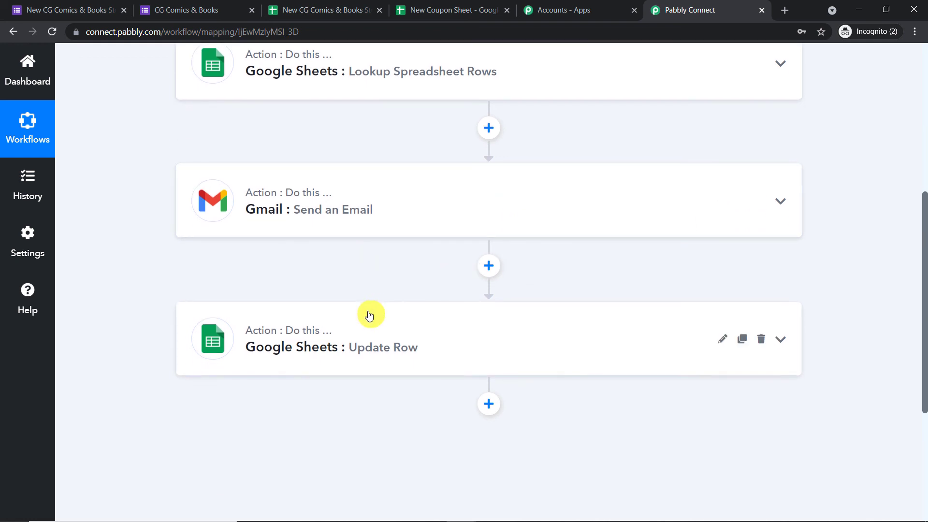
scroll(372, 314, "down", 2)
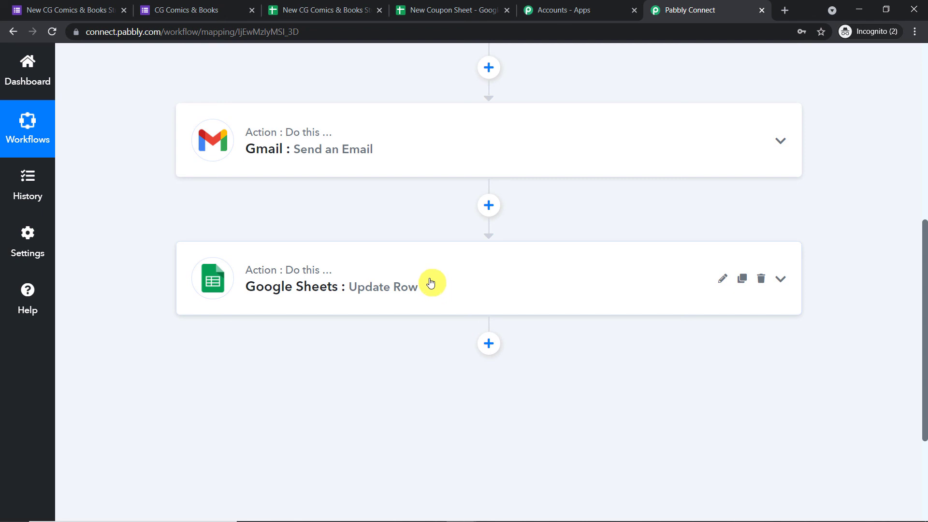
scroll(420, 265, "up", 6)
scroll(395, 207, "down", 3)
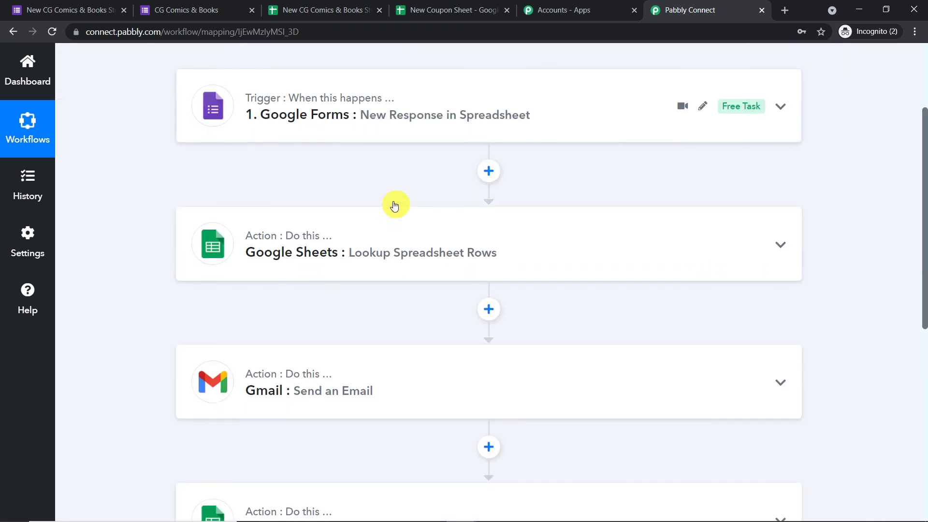